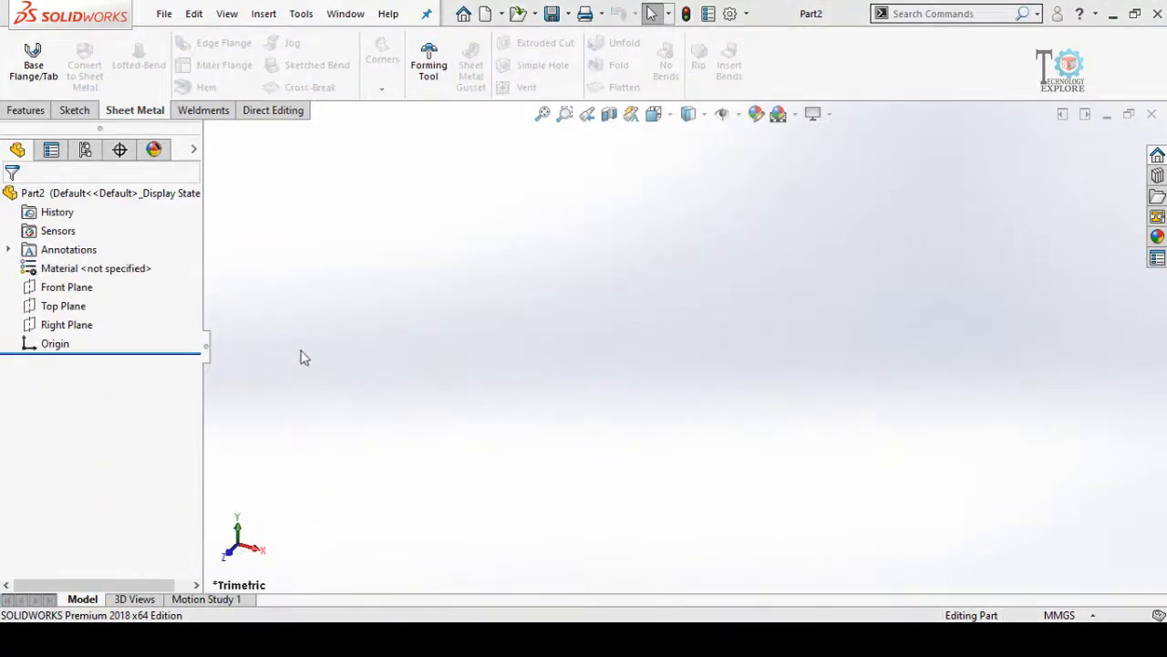
Sketch on the Front Plane a nearly closed centerpoint arc of about 86 mm radius around the origin, leaving a small gap on top.
left_click(68, 291)
left_click(77, 262)
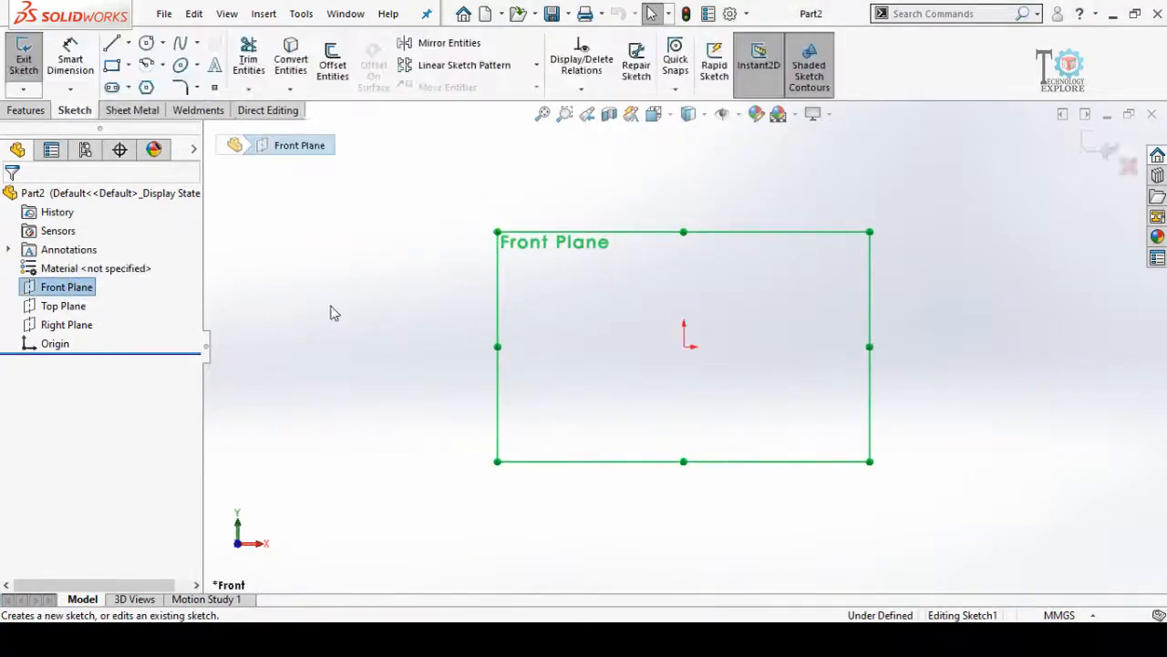
left_click(163, 68)
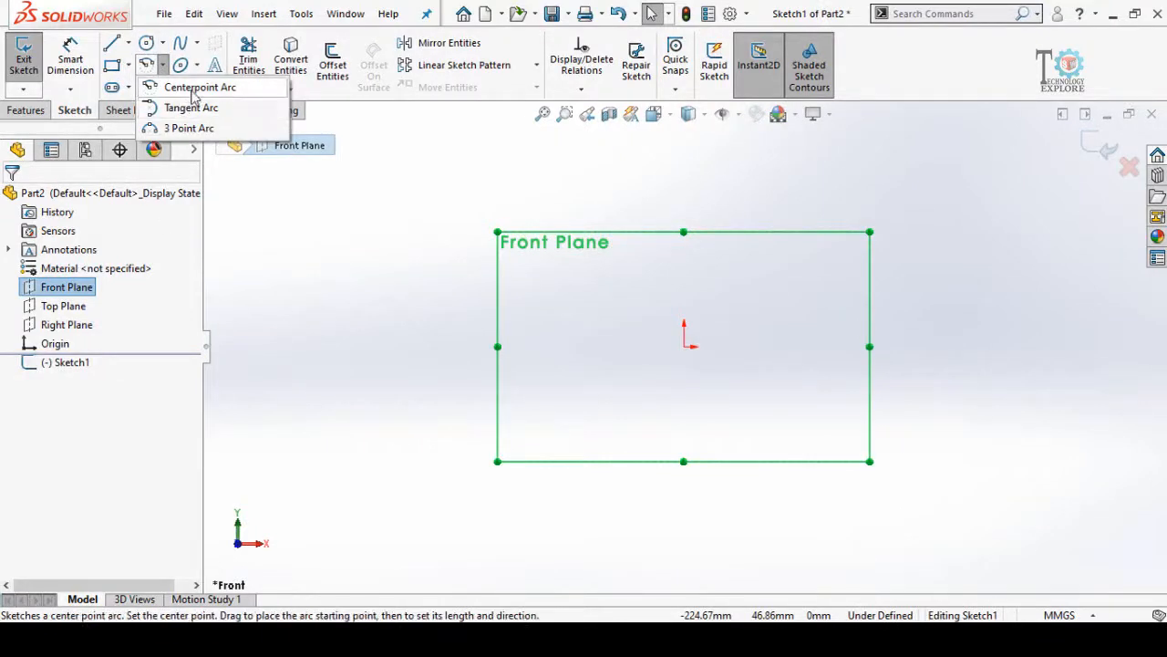
left_click(196, 88)
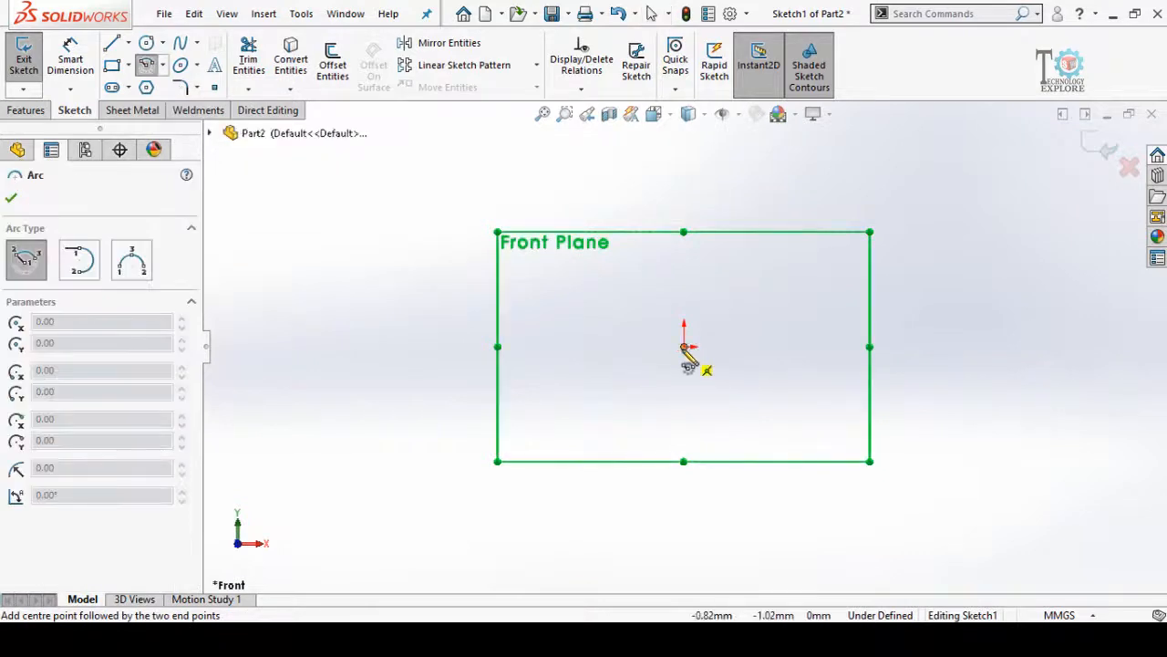
left_click(684, 345)
left_click(677, 167)
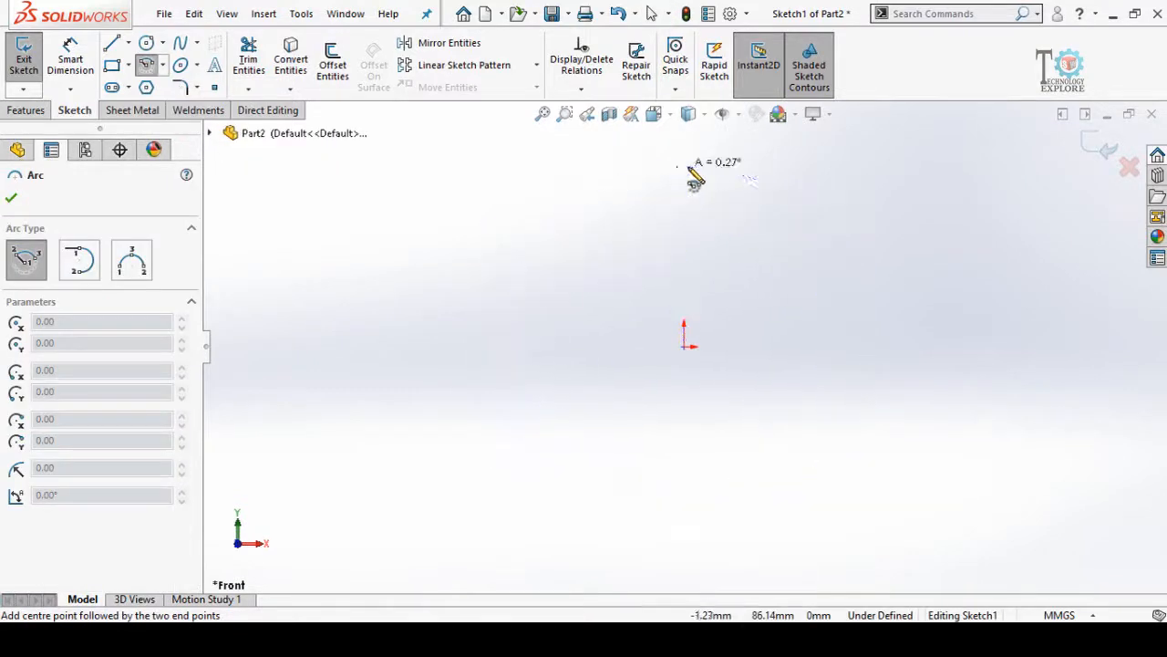
left_click(664, 173)
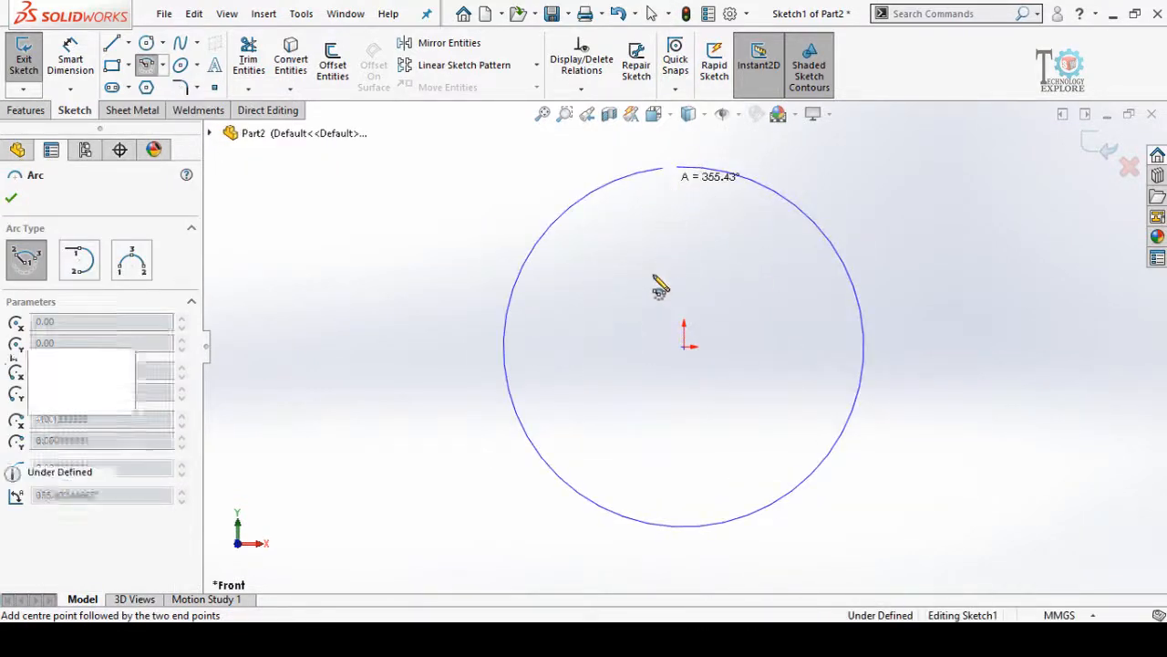
Dimension the gap between the arc's two endpoints at 0.01 mm.
right_click_drag(649, 294, 654, 279)
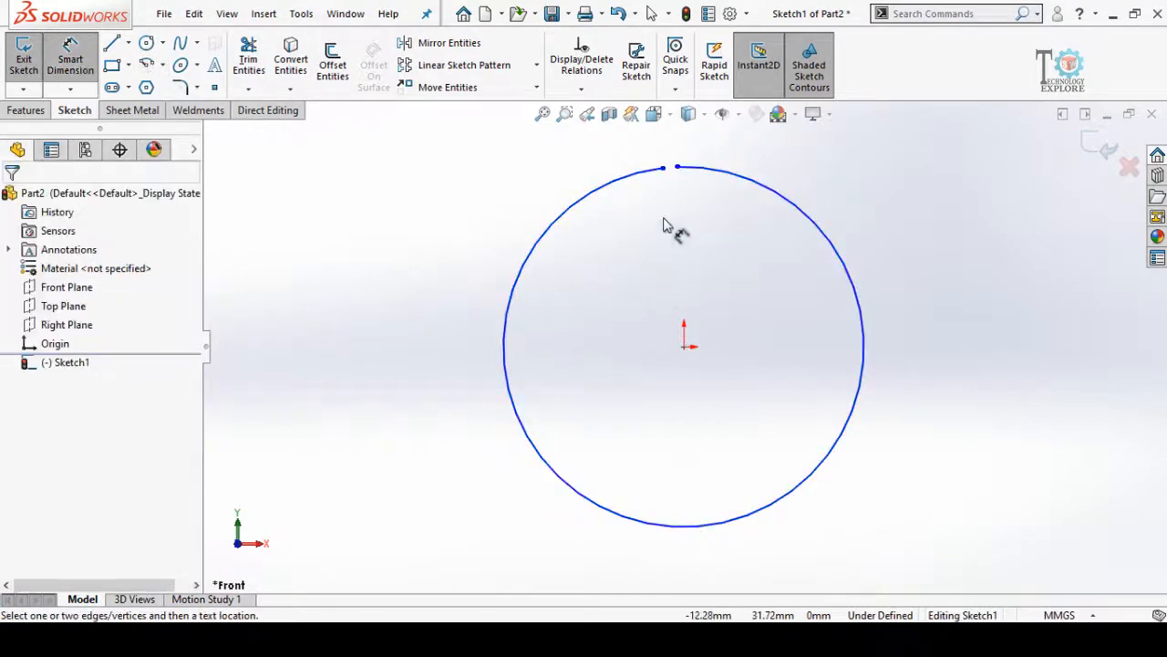
left_click(663, 168)
left_click(678, 169)
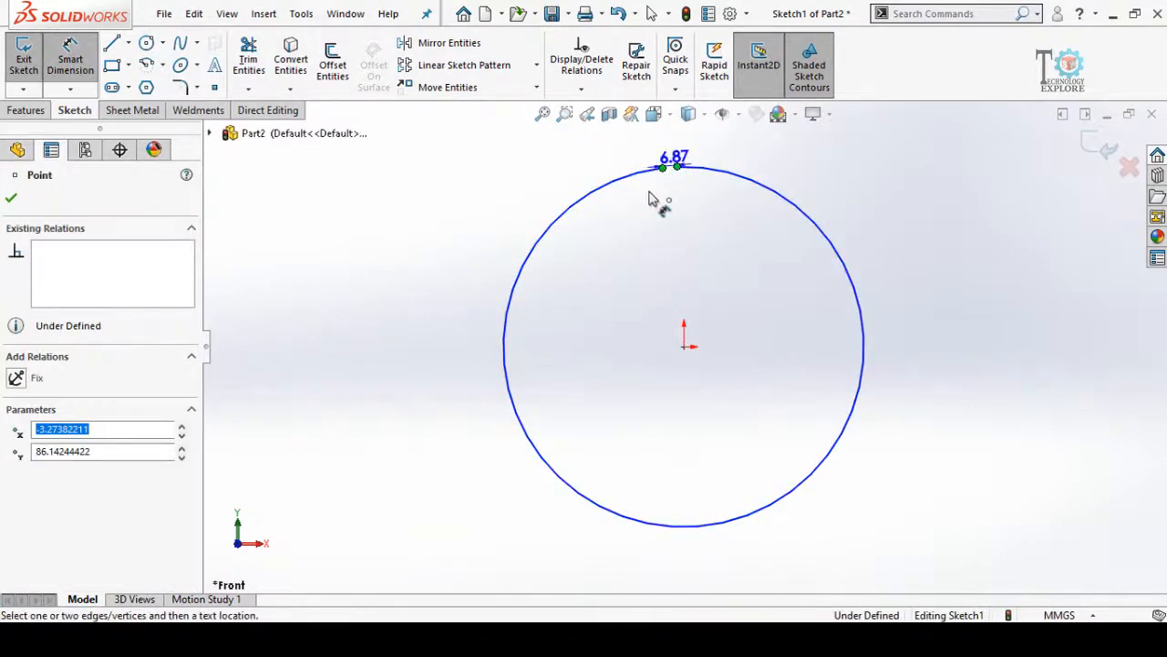
left_click(565, 164)
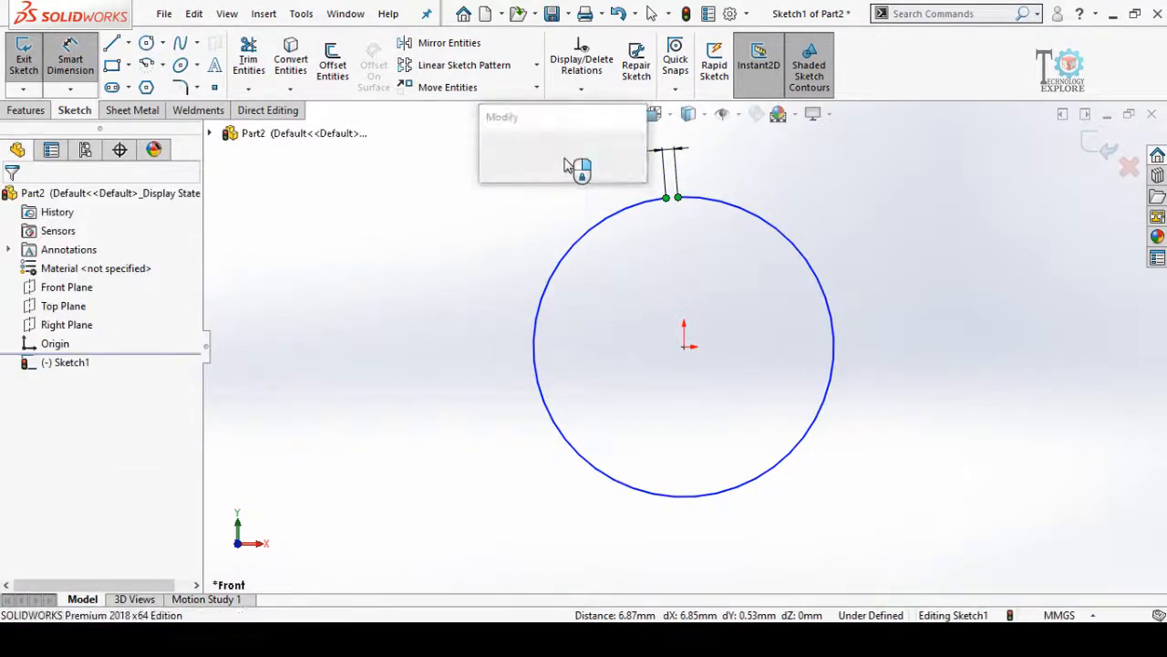
type("0.01")
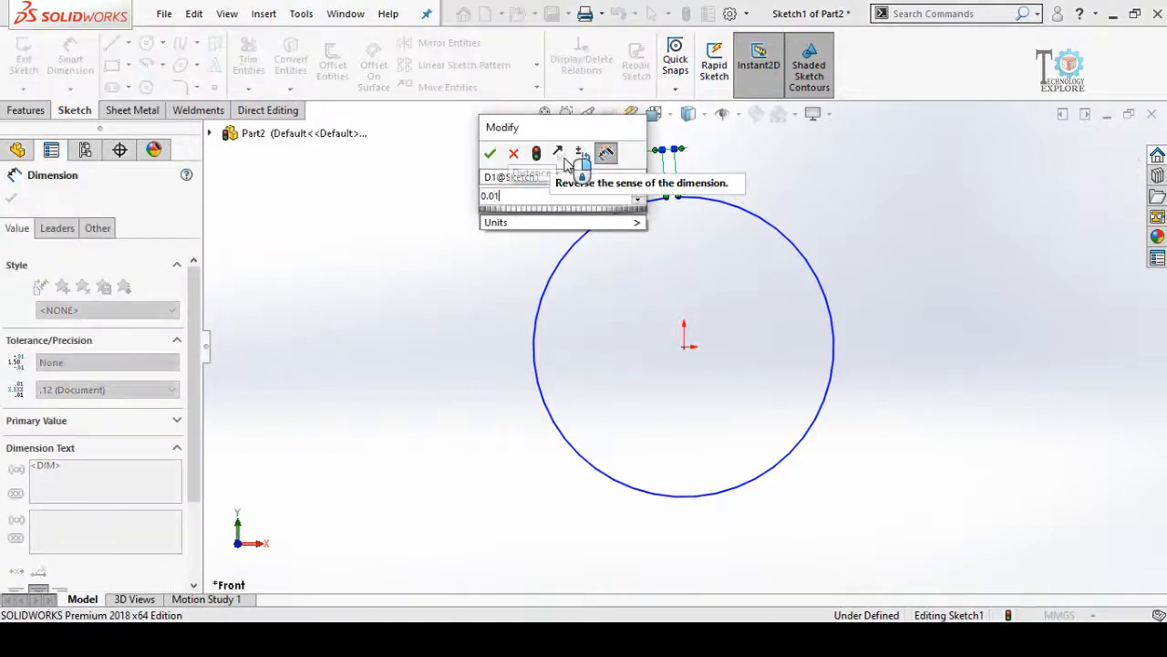
key("Return")
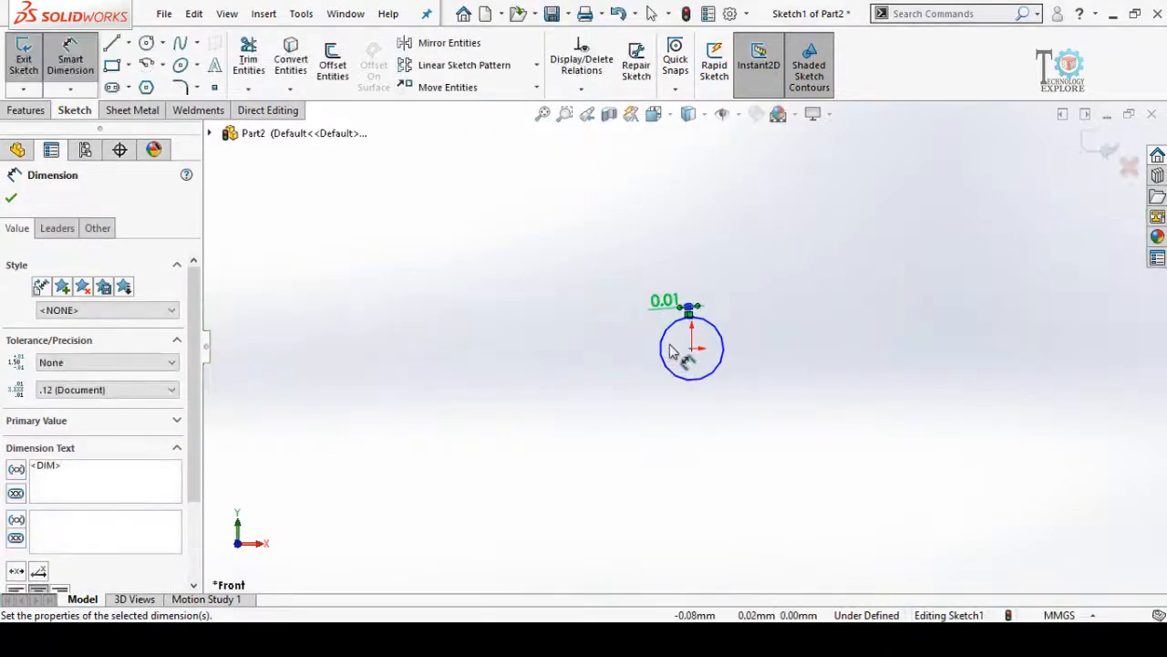
Dimension the arc's radius at 40 mm.
left_click(693, 395)
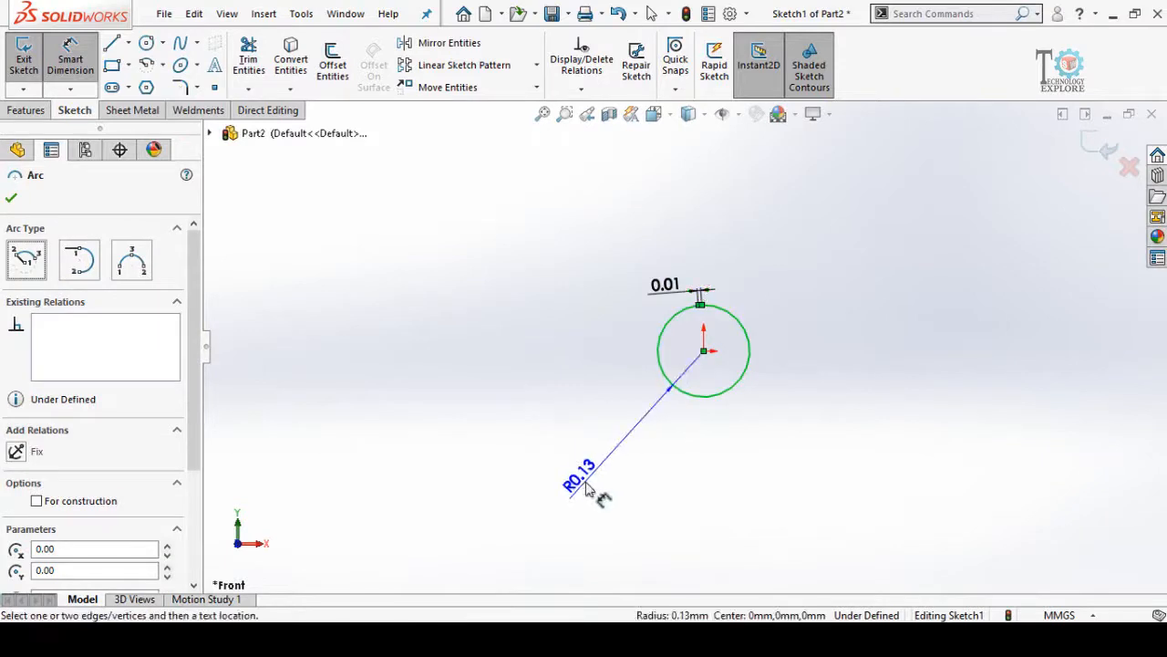
left_click(586, 490)
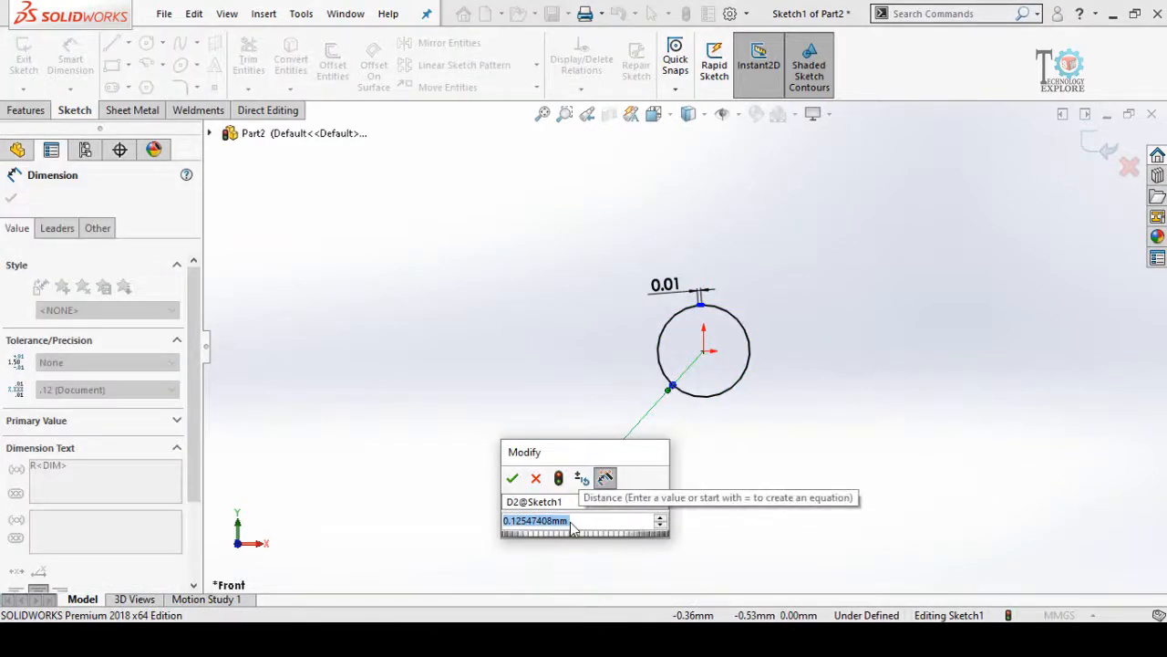
type("40")
key("Return")
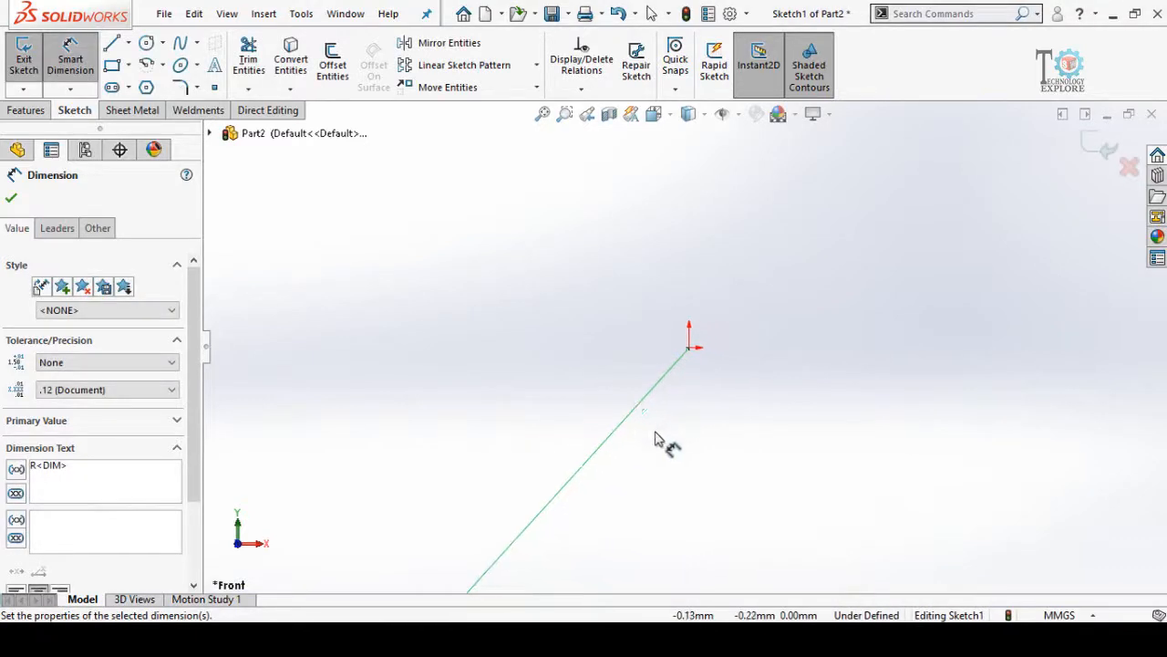
key("f")
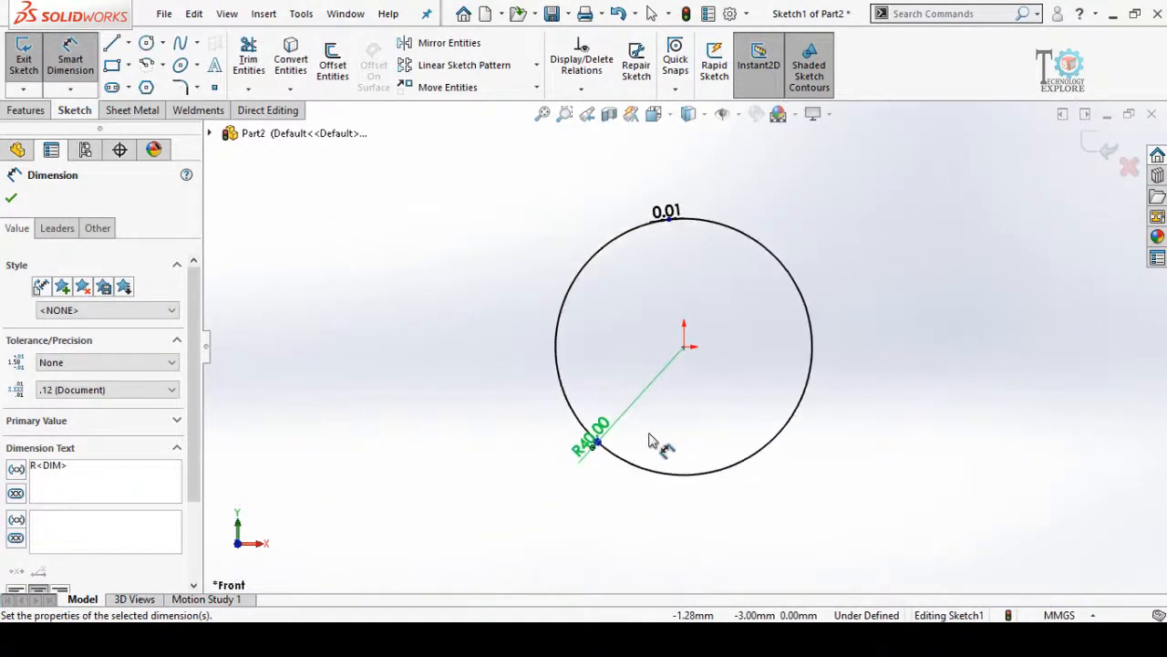
left_click(426, 315)
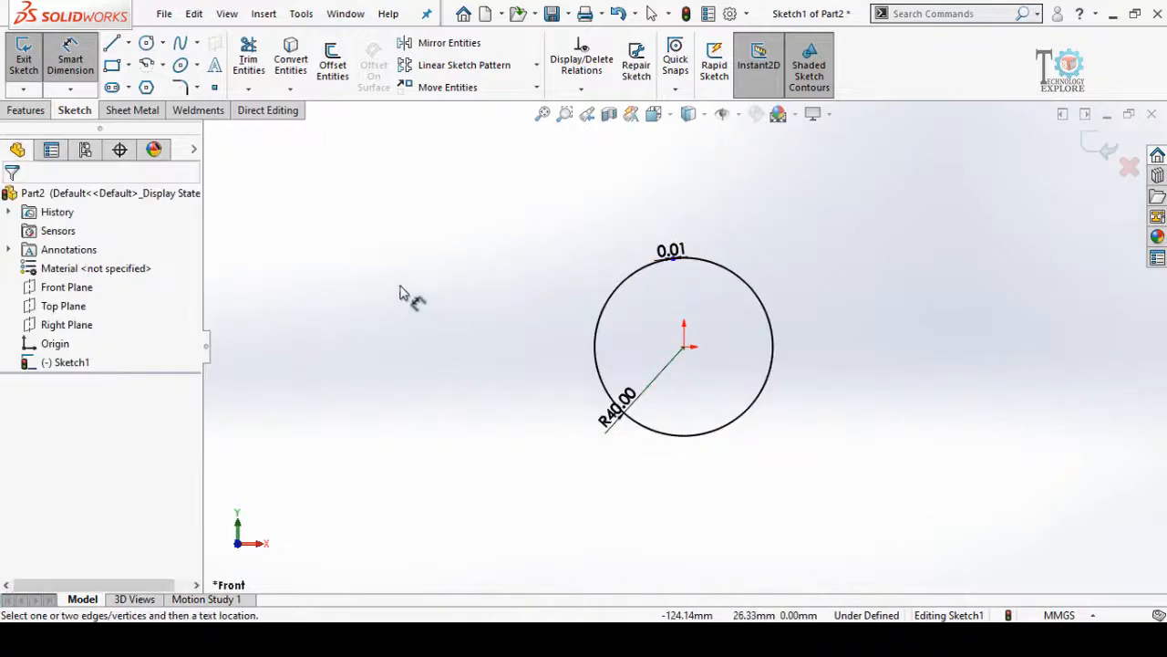
Create a Base Flange from the open arc with a blind depth of 20 mm and the thickness direction reversed.
left_click(128, 110)
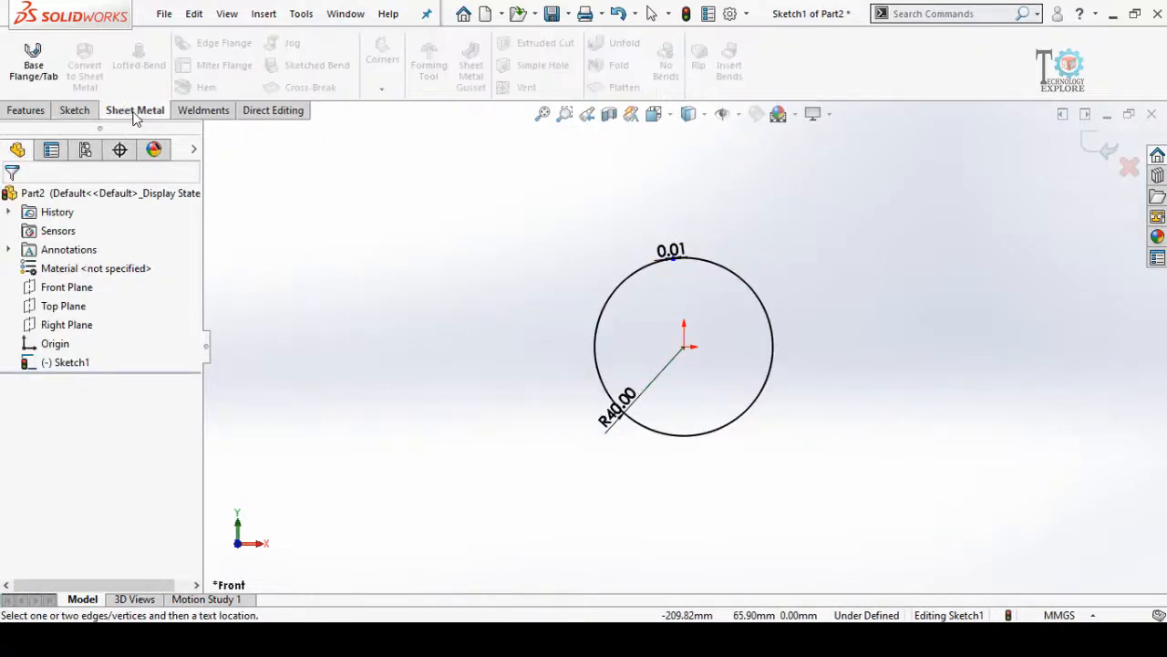
left_click(29, 82)
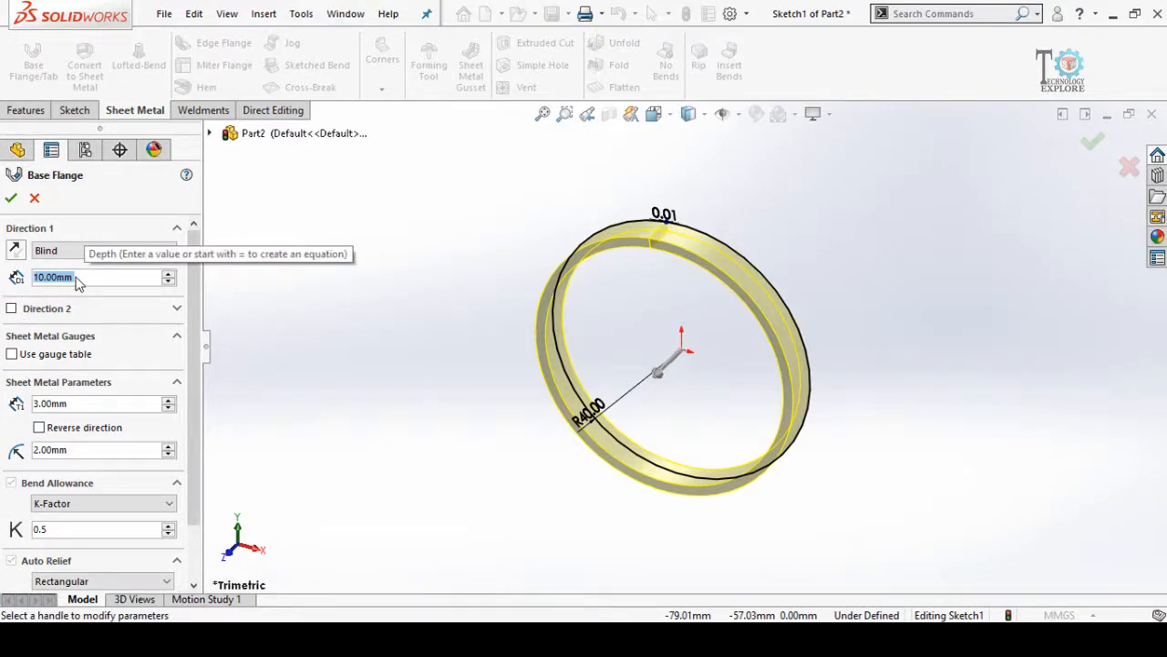
left_click(168, 274)
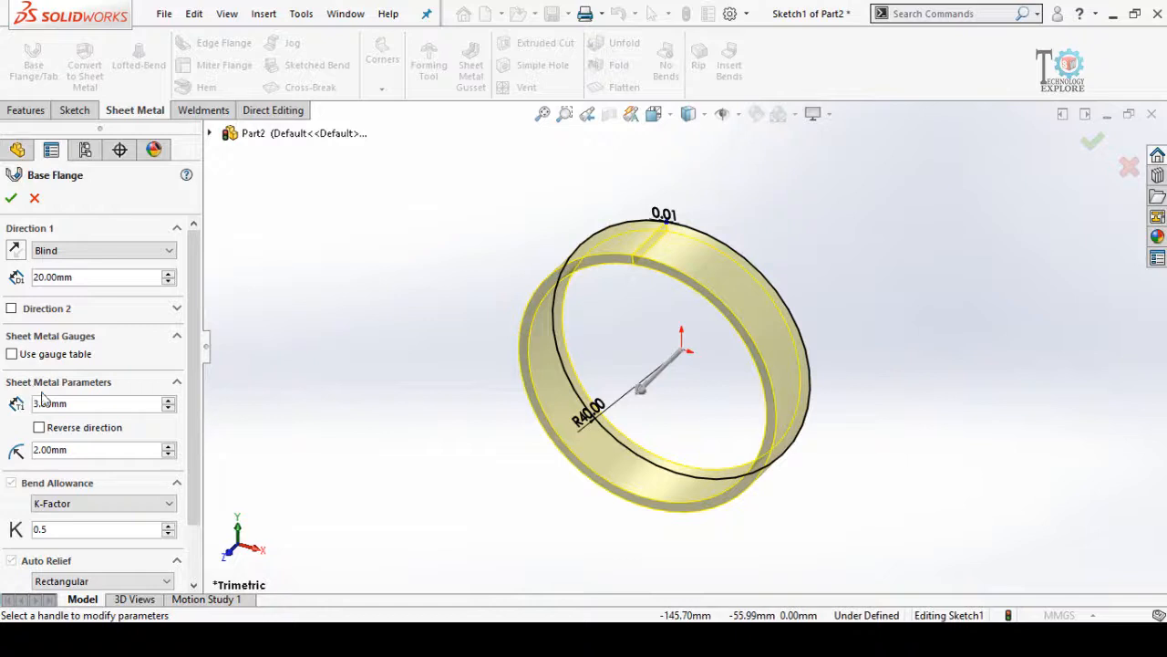
left_click(77, 434)
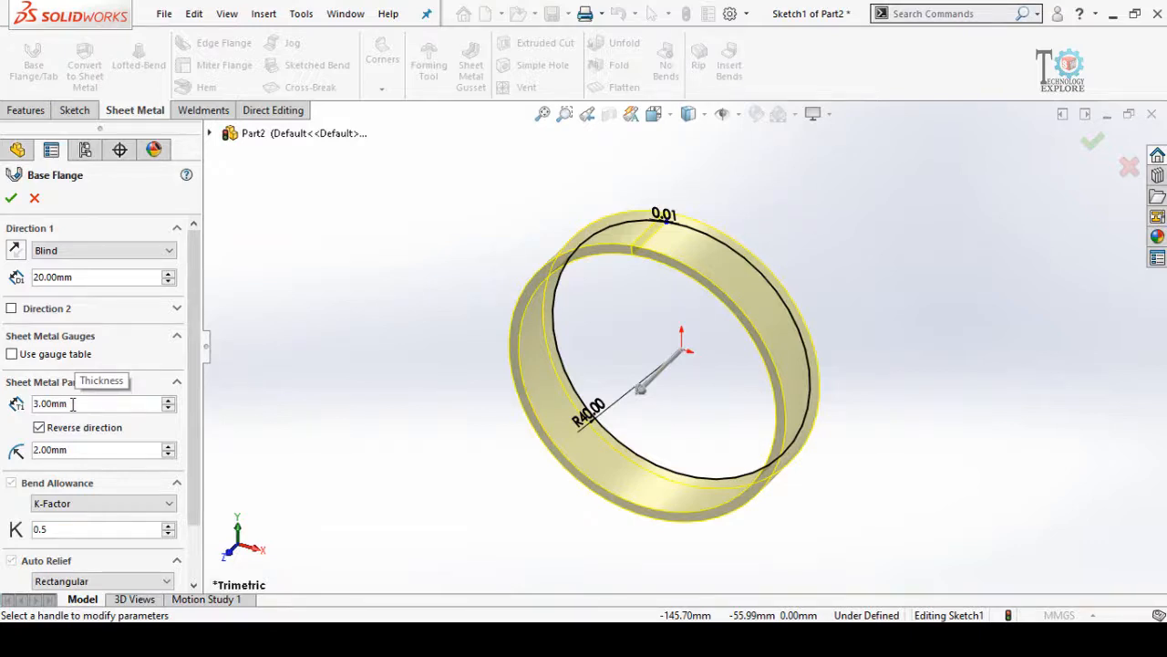
left_click(11, 198)
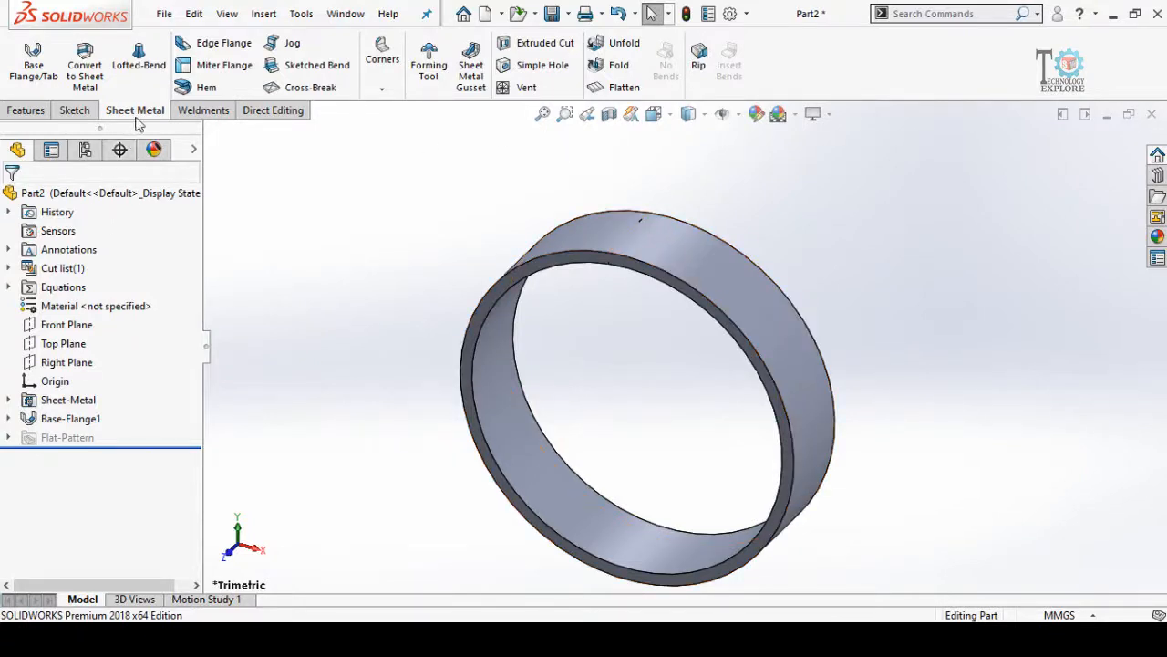
Unfold the ring with the linear edge at its gap as the fixed edge, collecting all bends.
left_click(613, 48)
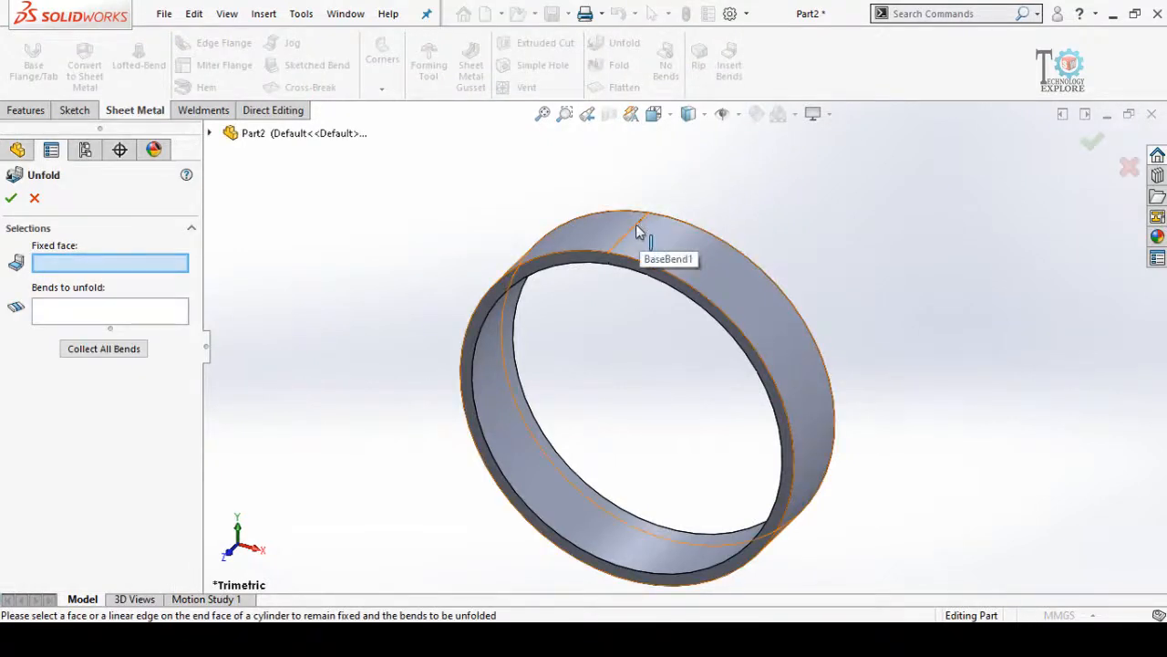
left_click(638, 231)
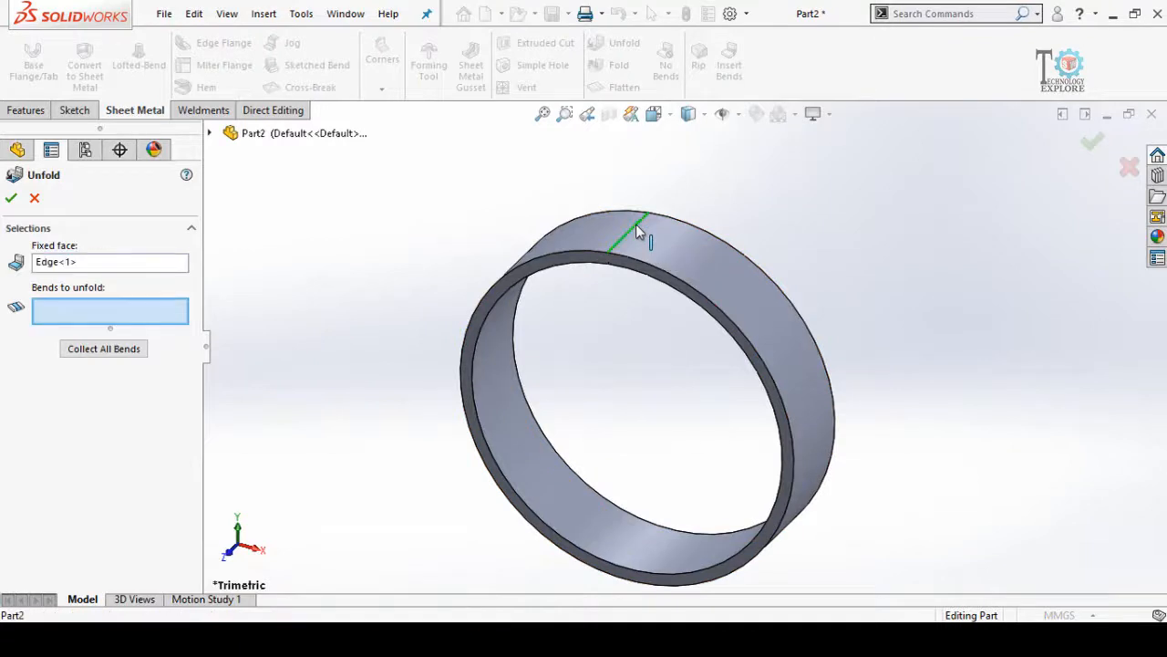
left_click(91, 356)
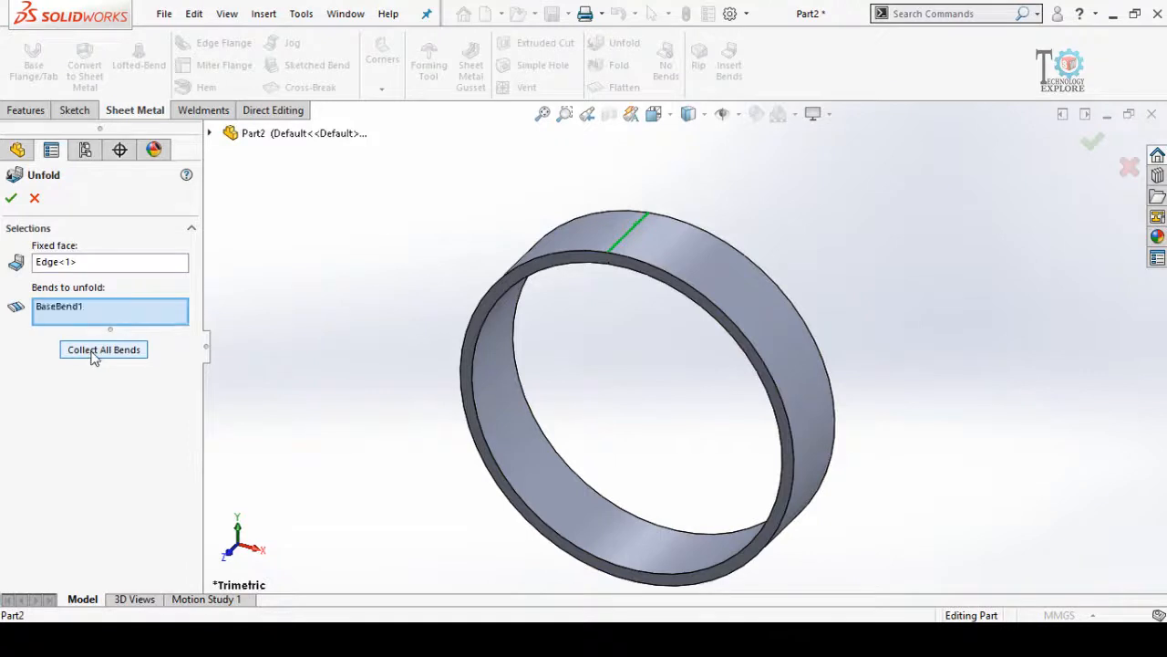
left_click(11, 199)
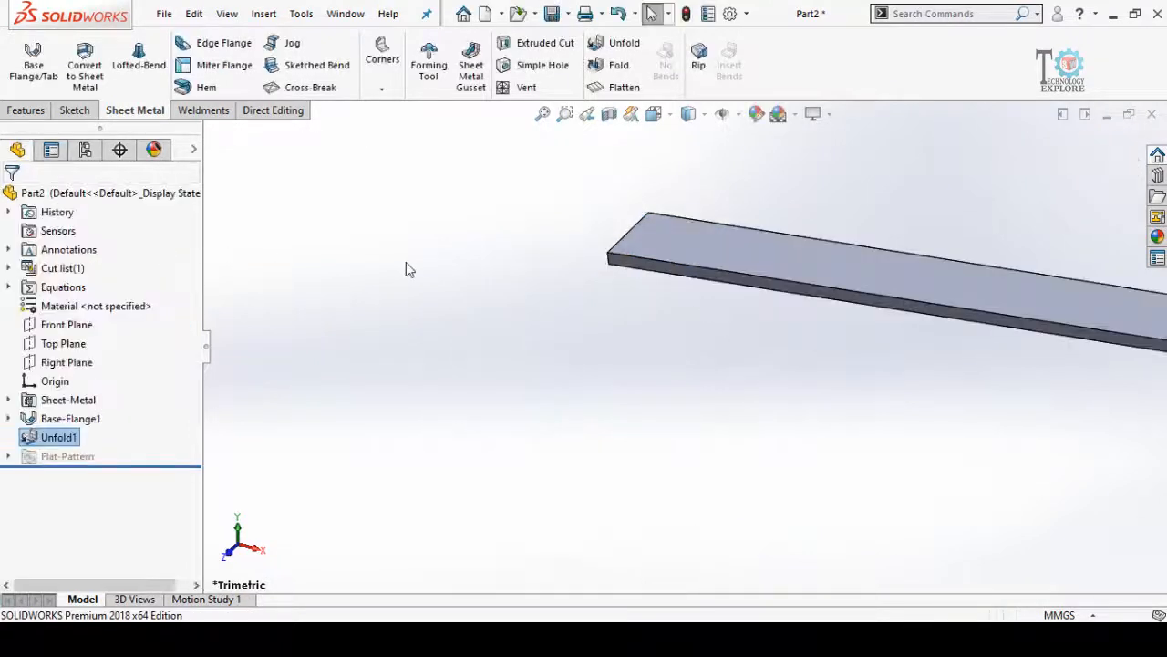
Start a sketch on the large upper face of the flattened strip, viewed face-on.
scroll(596, 304, "up", 7)
scroll(867, 350, "down", 3)
middle_click_drag(719, 308, 775, 325)
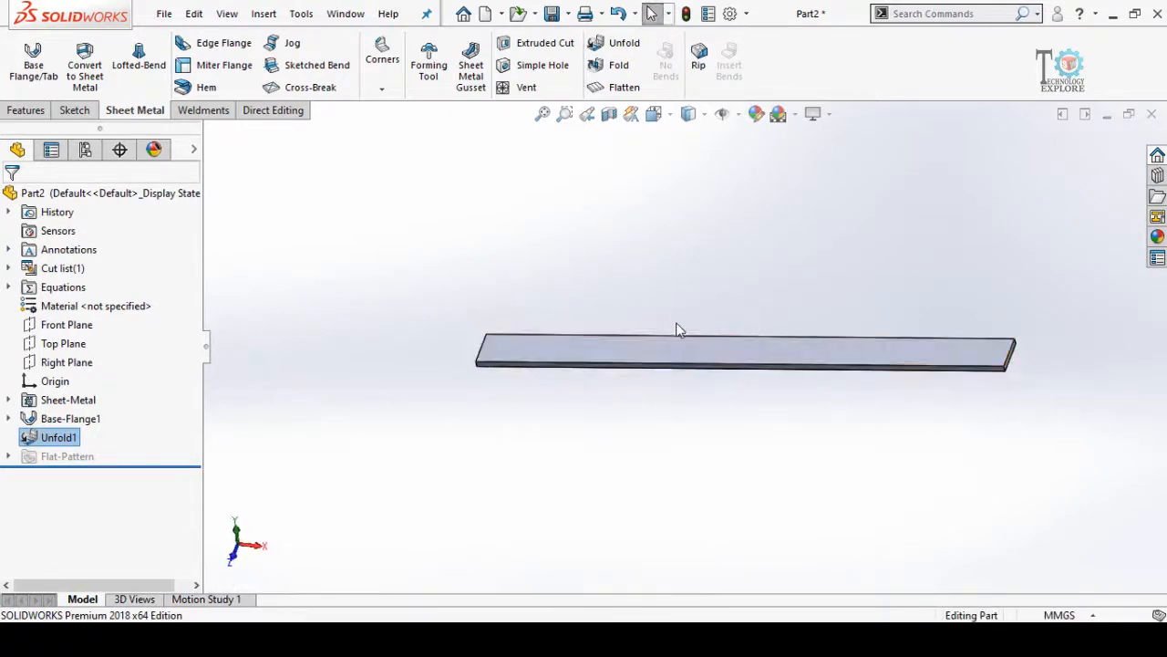
left_click(688, 314)
middle_click_drag(668, 349, 672, 359)
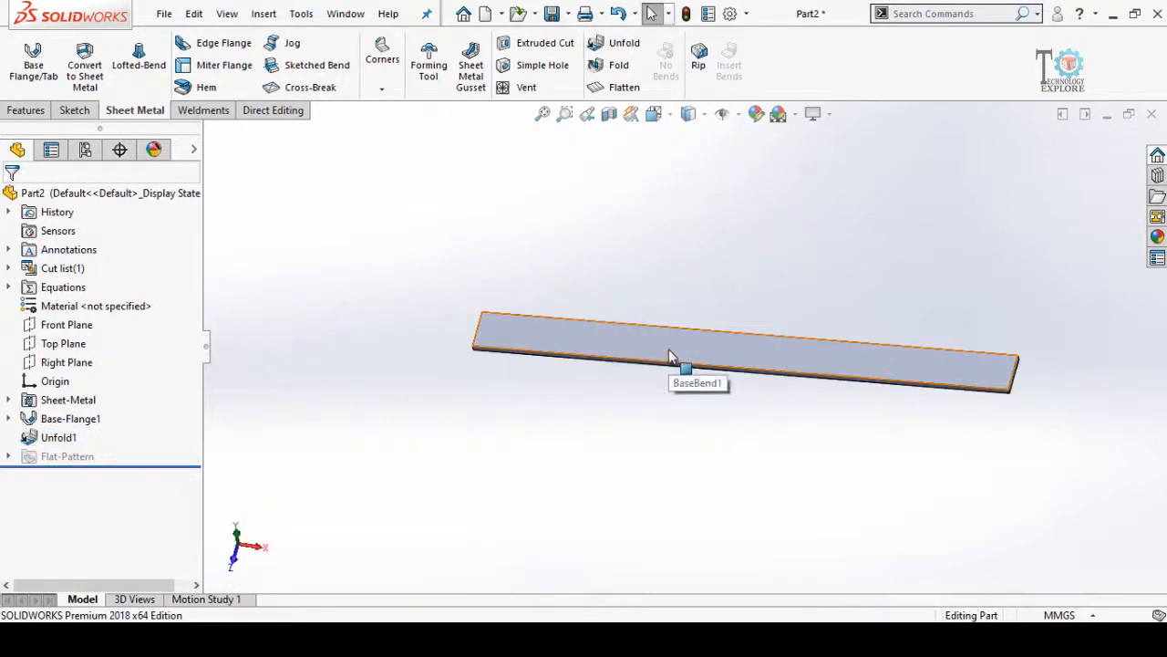
left_click(671, 357)
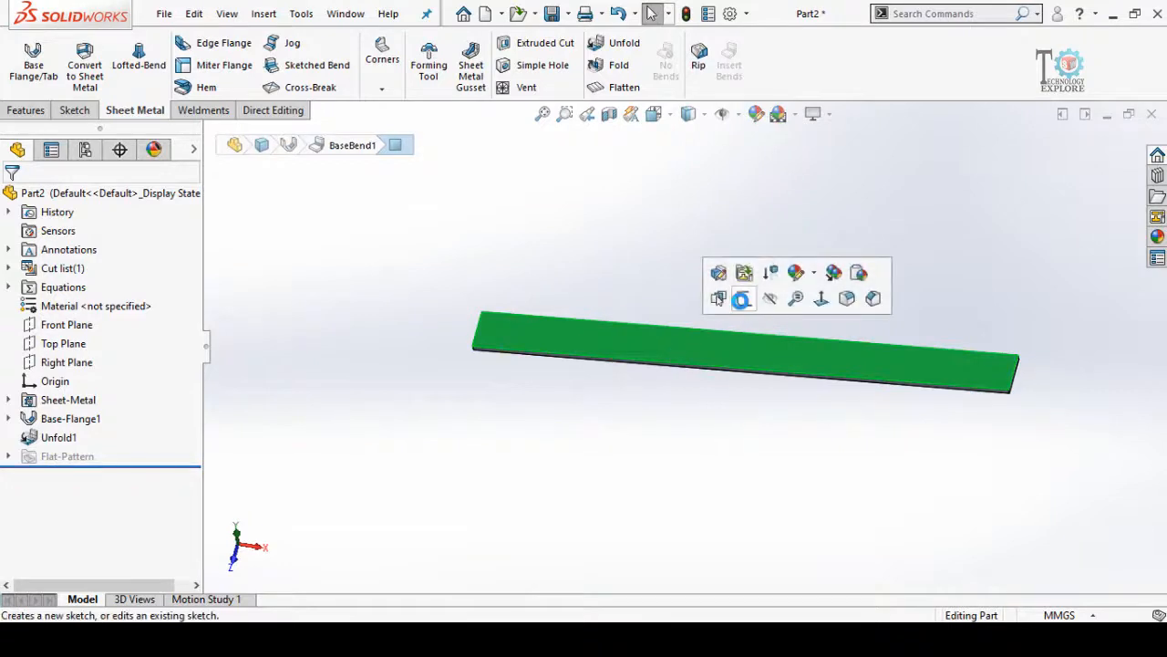
left_click(745, 299)
key("ctrl+8")
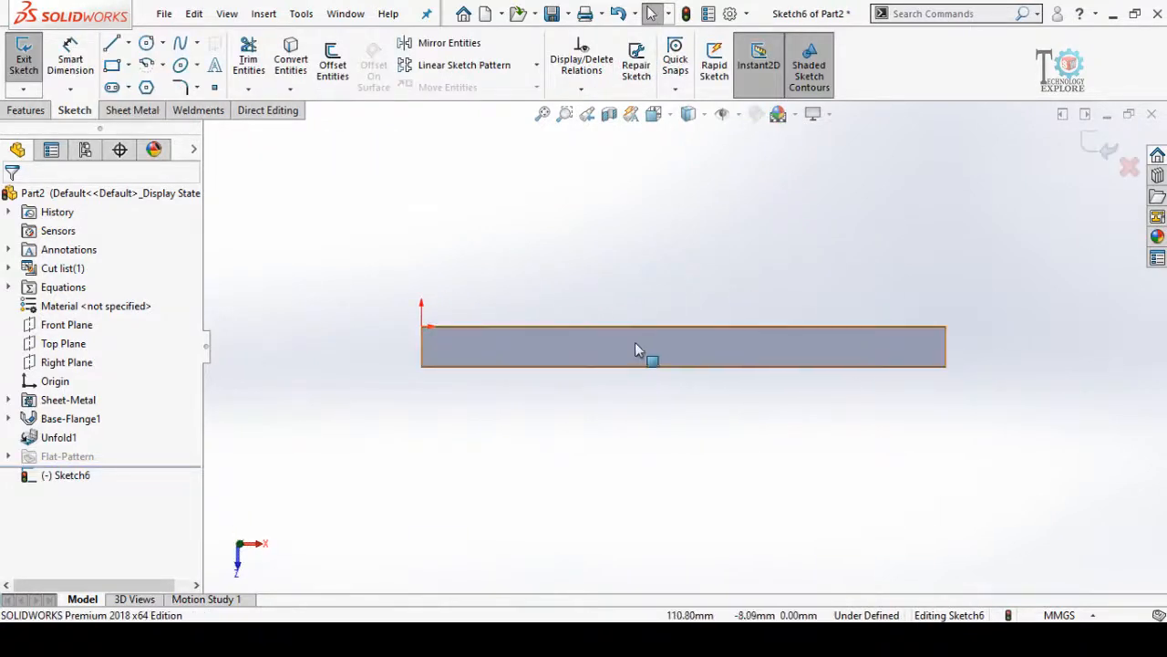
Sketch a small circle near the strip's origin end, centred about 16.6 mm along it and 10.7 mm below the upper edge.
scroll(499, 347, "up", 3)
scroll(536, 356, "up", 4)
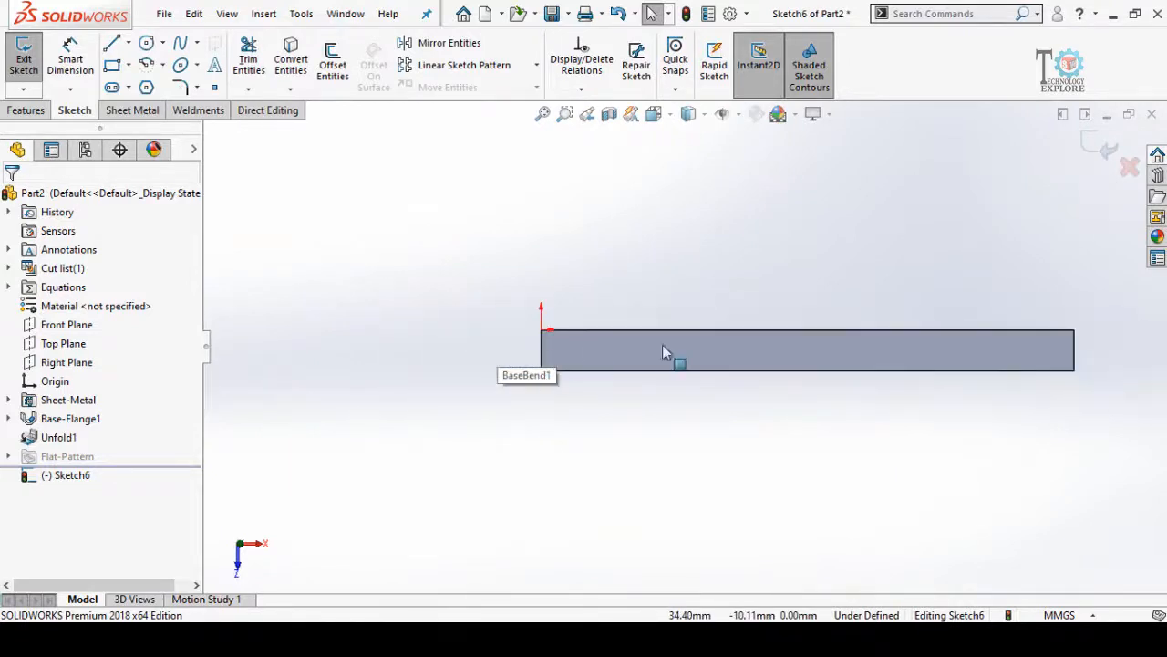
scroll(1050, 343, "down", 3)
scroll(274, 353, "up", 1)
scroll(256, 354, "up", 3)
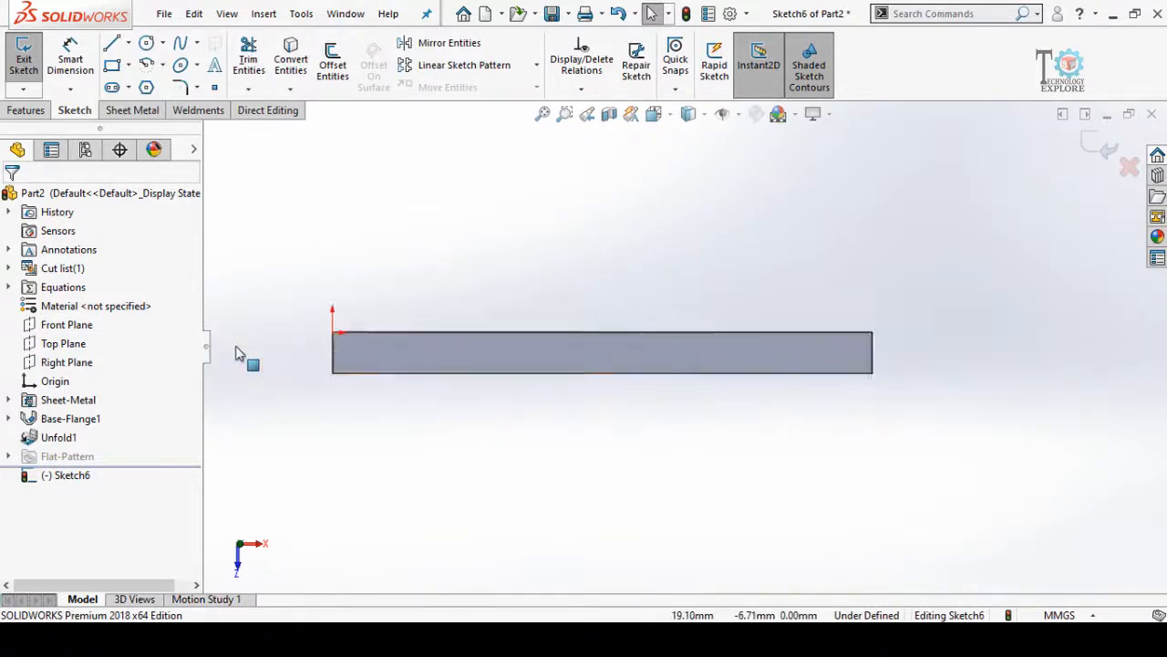
scroll(438, 355, "down", 4)
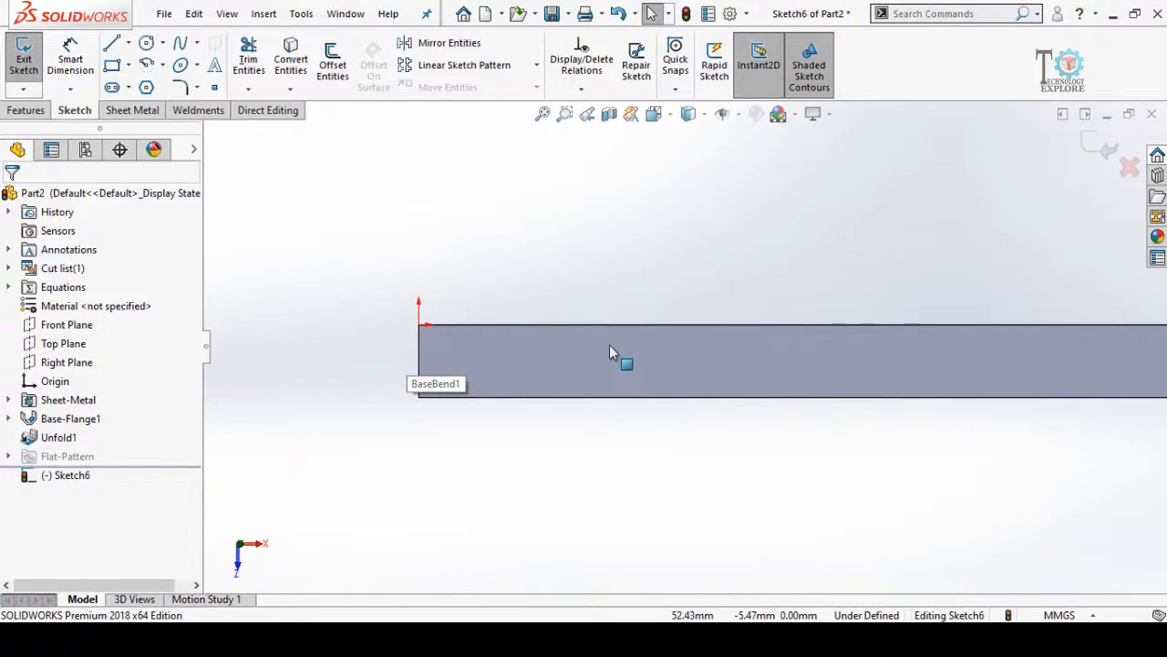
left_click(145, 45)
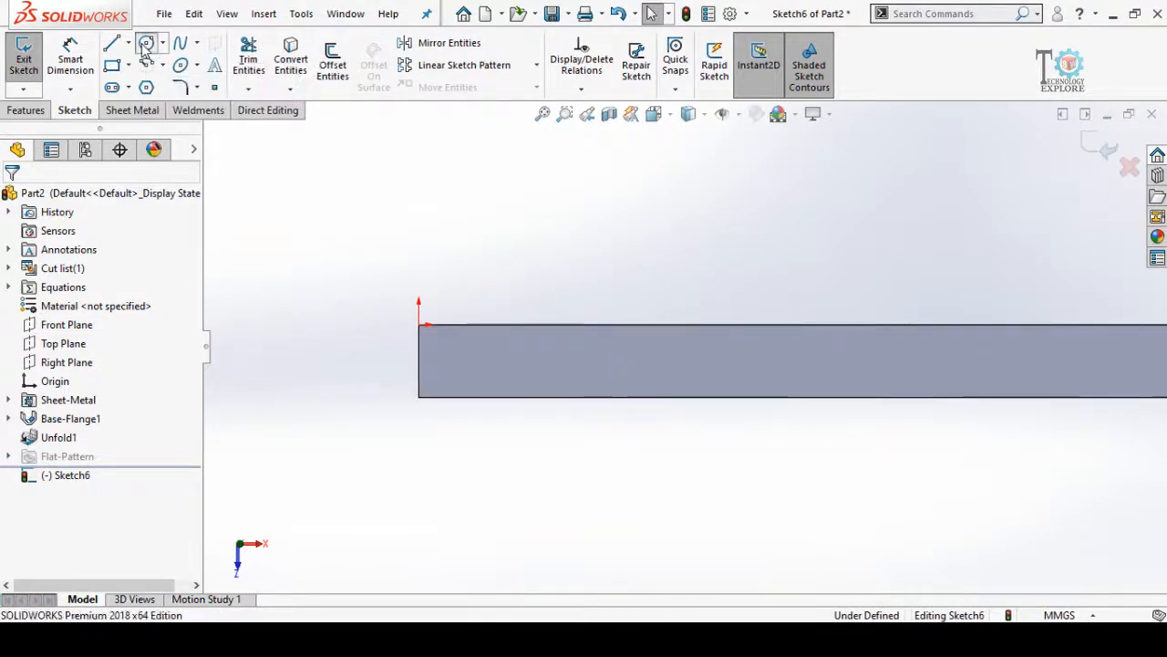
left_click(481, 367)
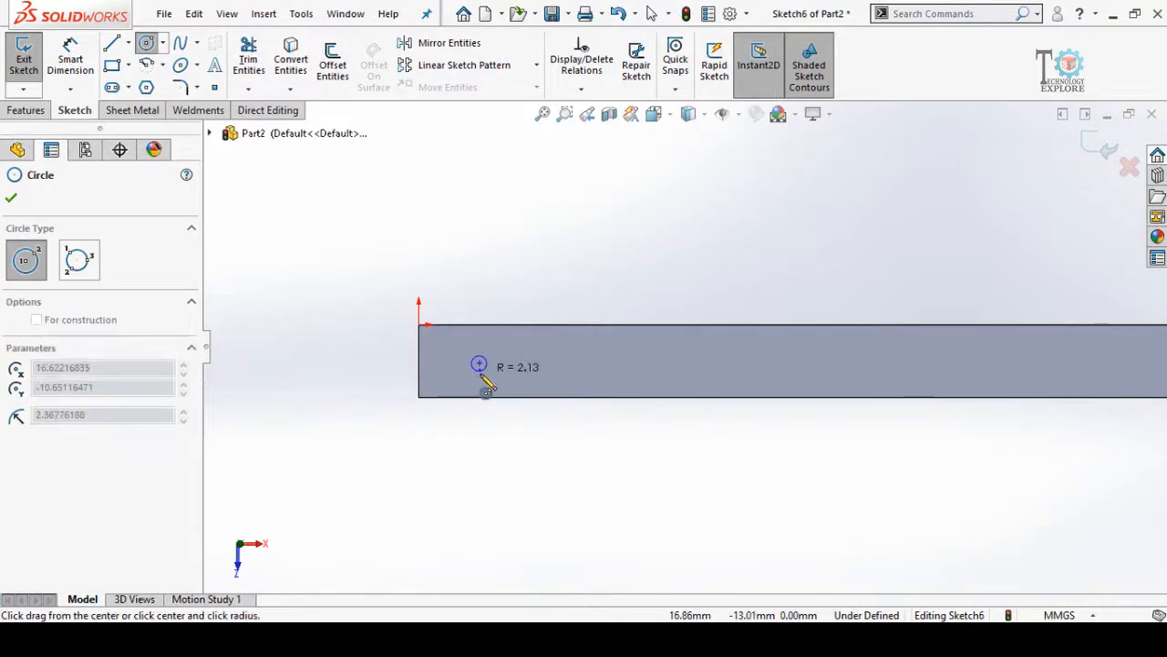
left_click(485, 375)
scroll(516, 381, "down", 2)
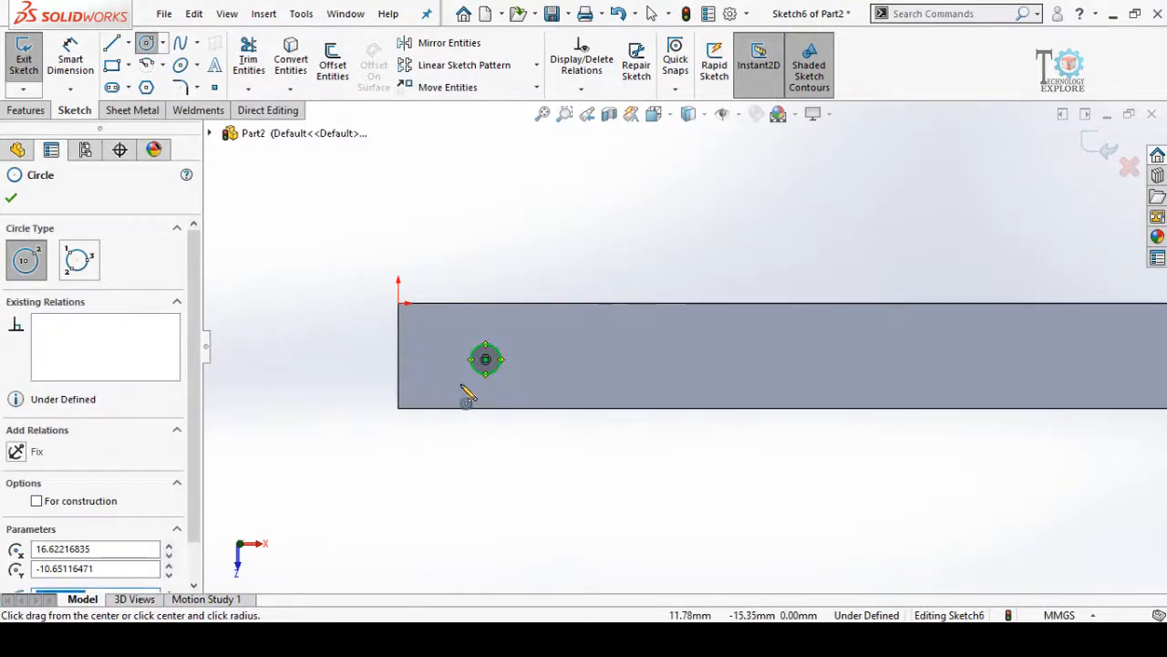
key("Escape")
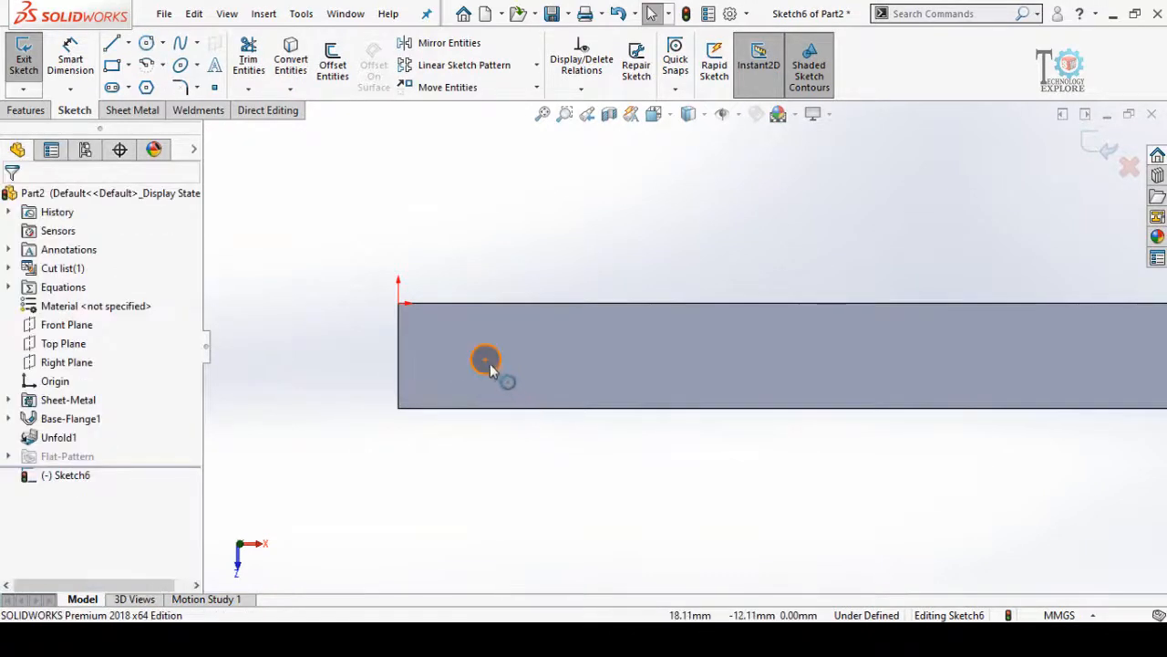
Align the circle's centre horizontally with the midpoint of the strip's short end edge at the origin.
left_click(486, 360)
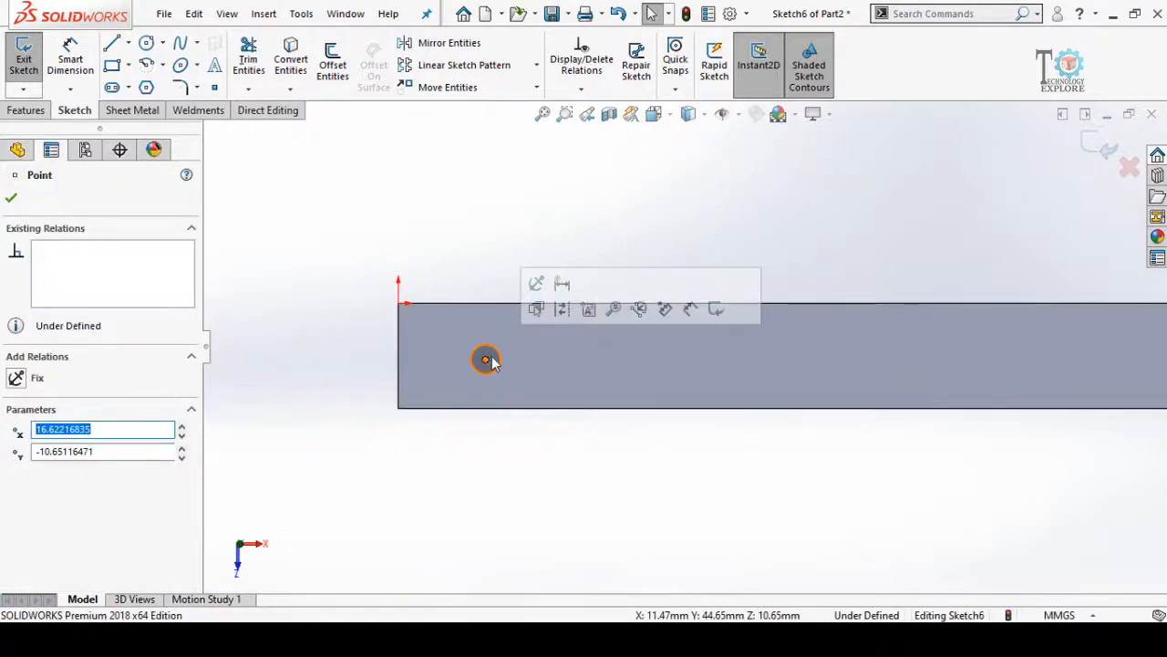
left_click(398, 356, "ctrl")
left_click(444, 288)
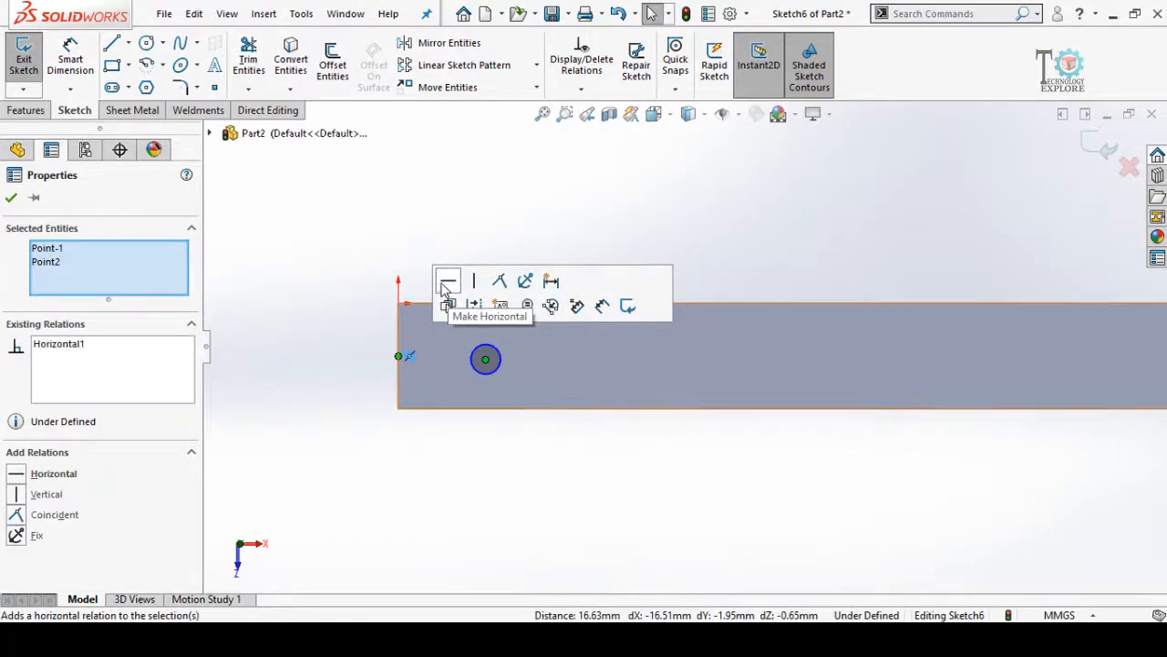
left_click(451, 457)
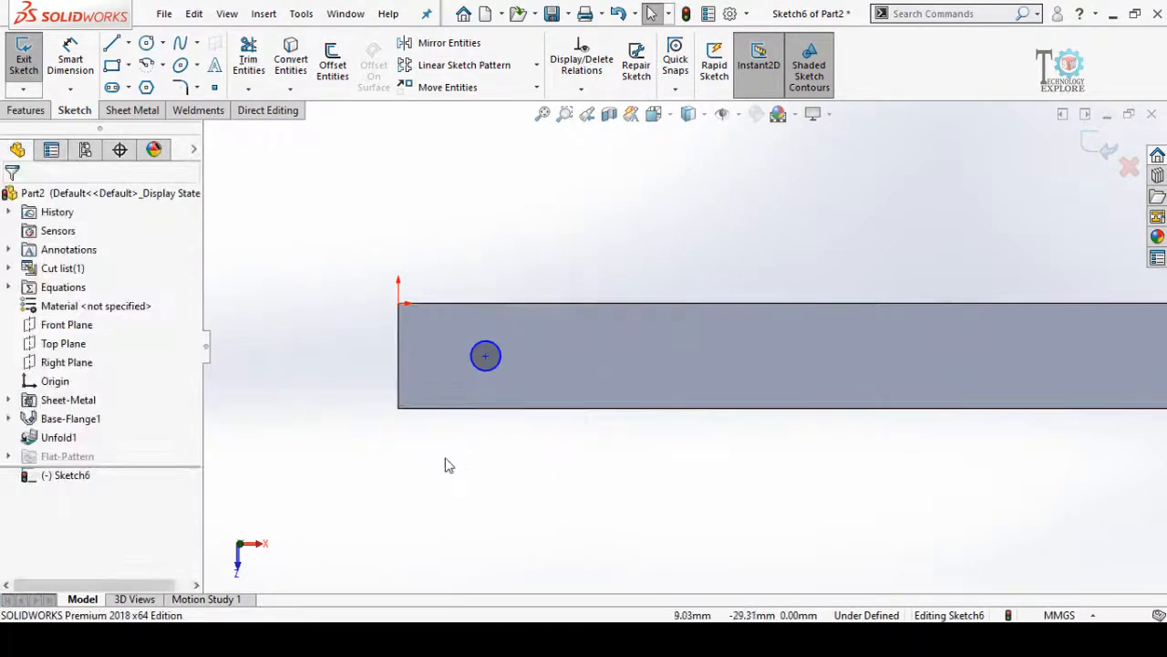
Dimension the circle's centre 15 mm from the strip's short end edge.
left_click(397, 339)
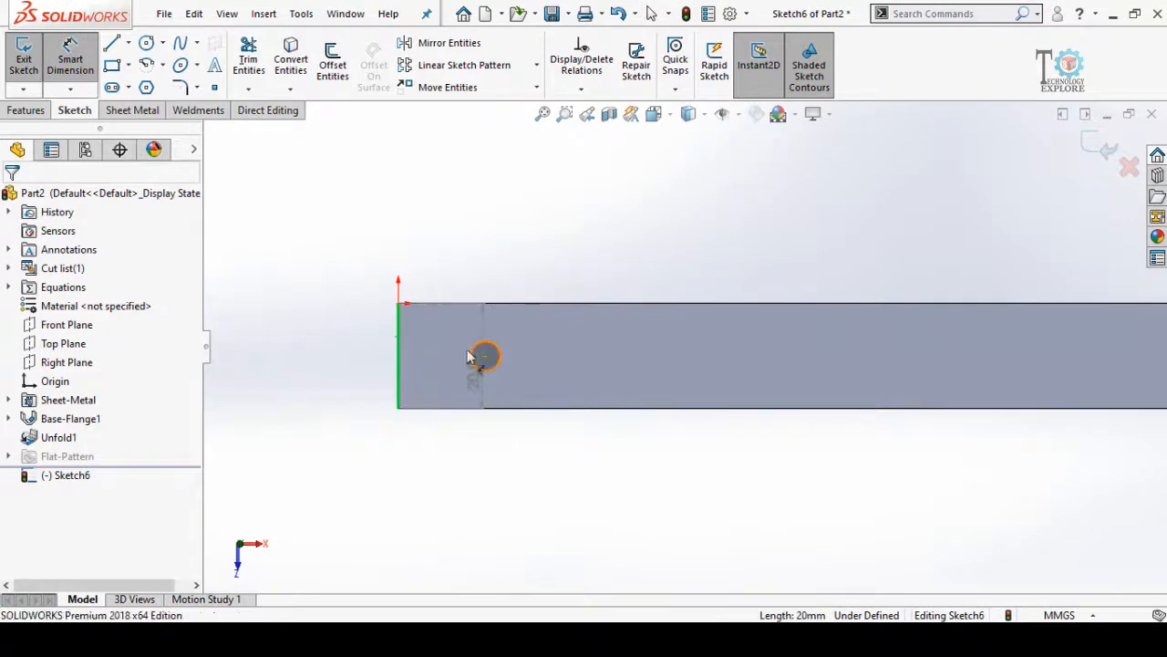
left_click(484, 358)
left_click(440, 252)
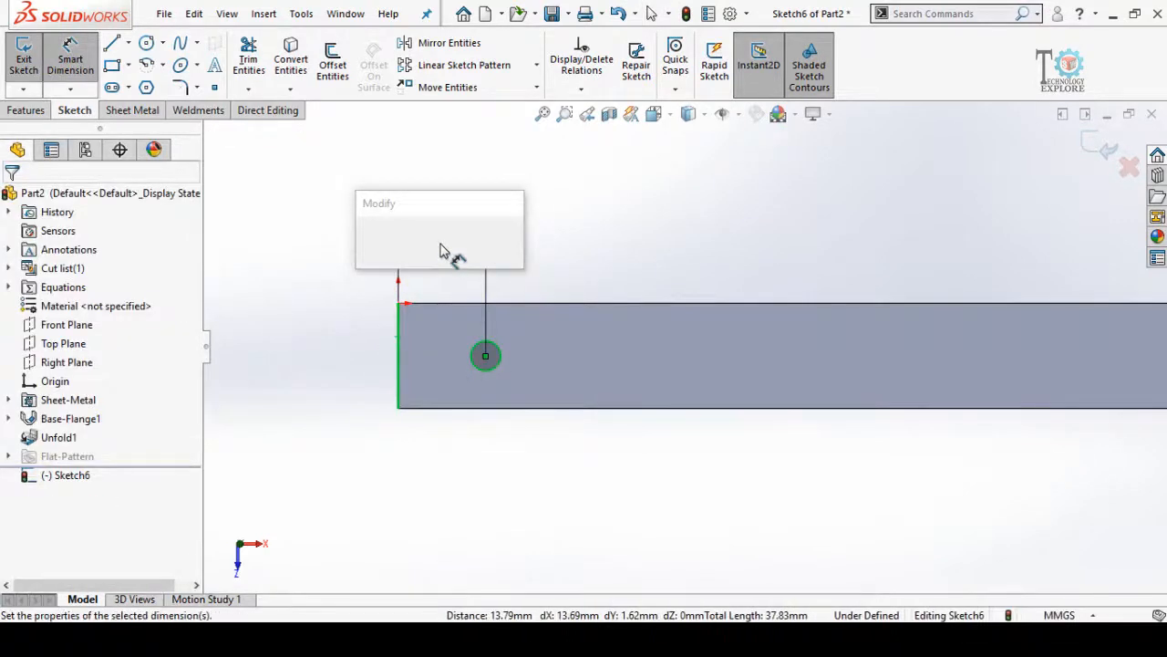
type("15")
key("Return")
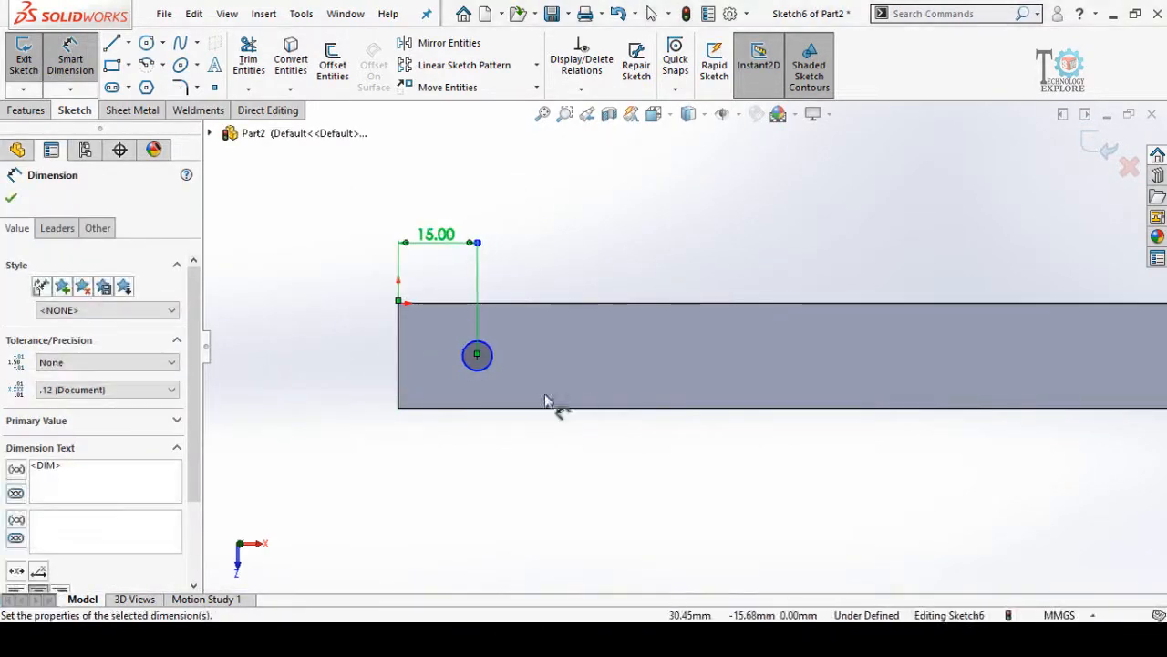
Dimension the circle's diameter as 3 mm.
scroll(542, 465, "up", 3)
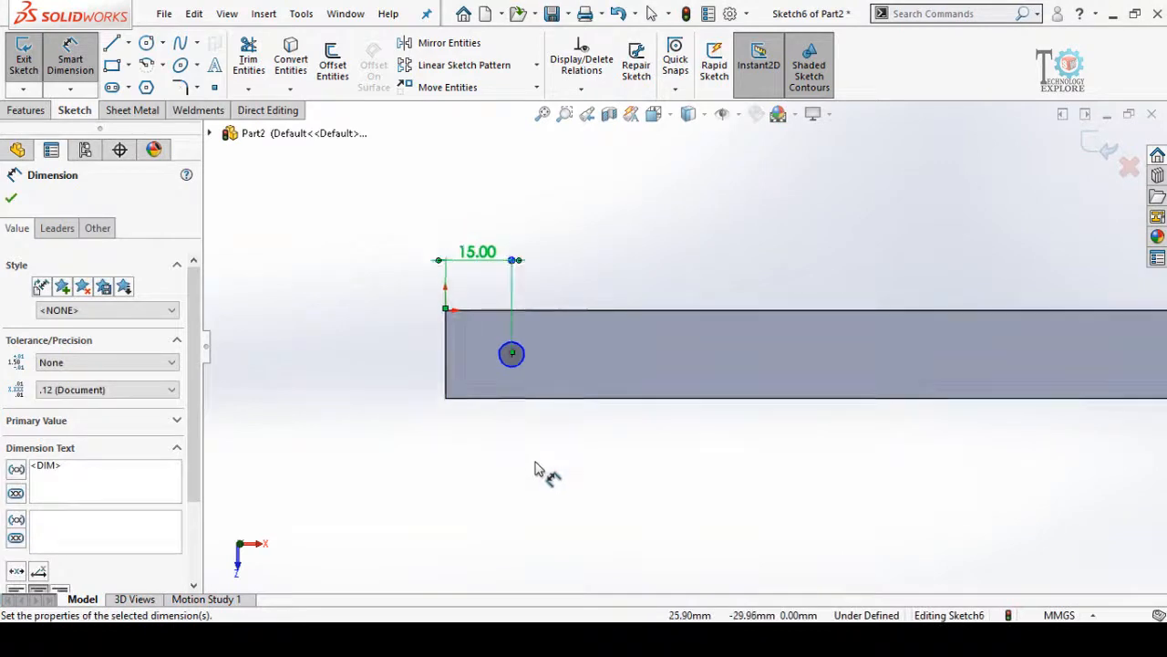
left_click(532, 366)
left_click(427, 508)
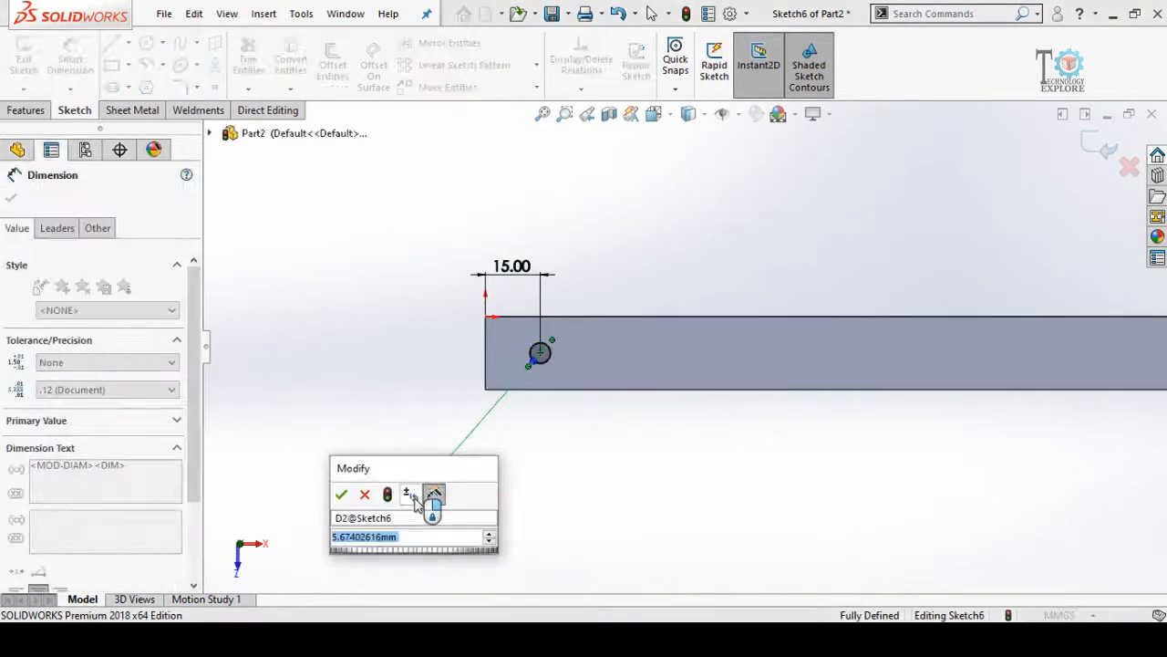
type("3")
key("Return")
key("Escape")
scroll(583, 335, "down", 1)
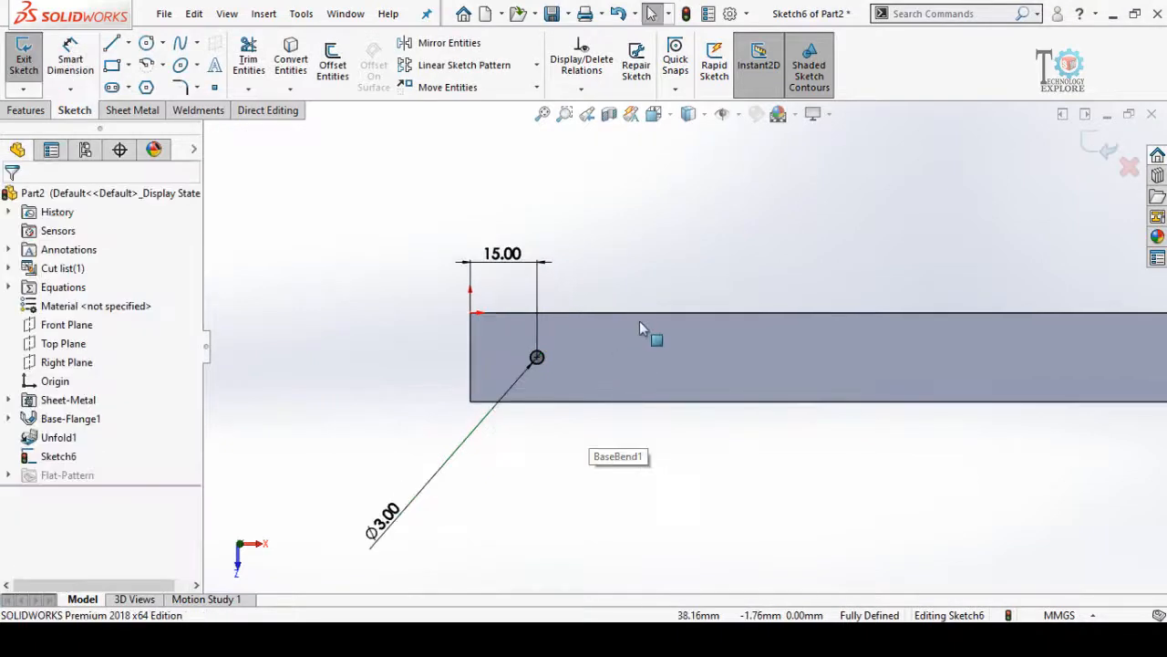
Sketch a centerpoint arc slot about the circle's centre, starting directly above it, with about 6.3 mm radius, 60° sweep and 3 mm width.
left_click(130, 87)
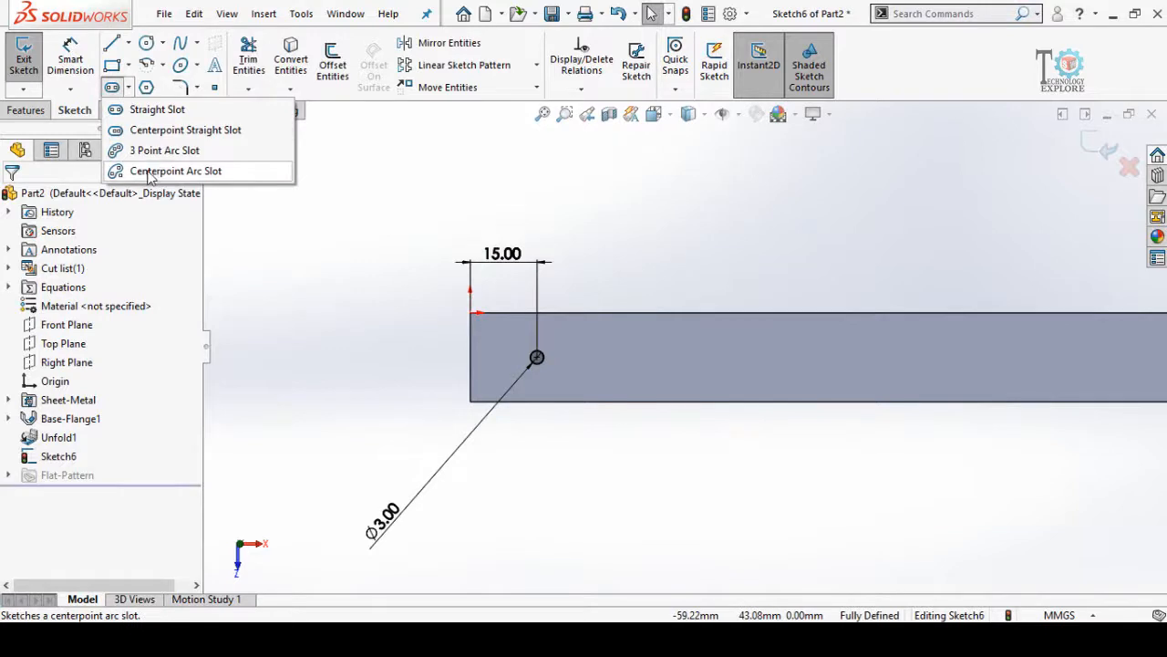
left_click(151, 173)
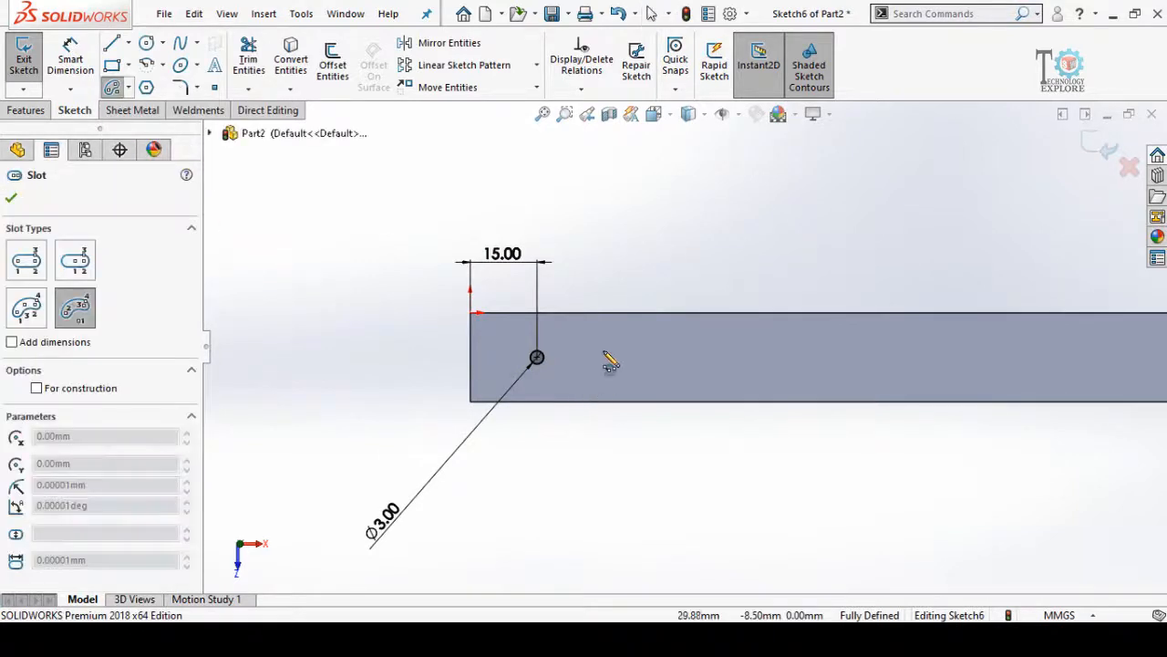
scroll(592, 356, "down", 2)
left_click(516, 361)
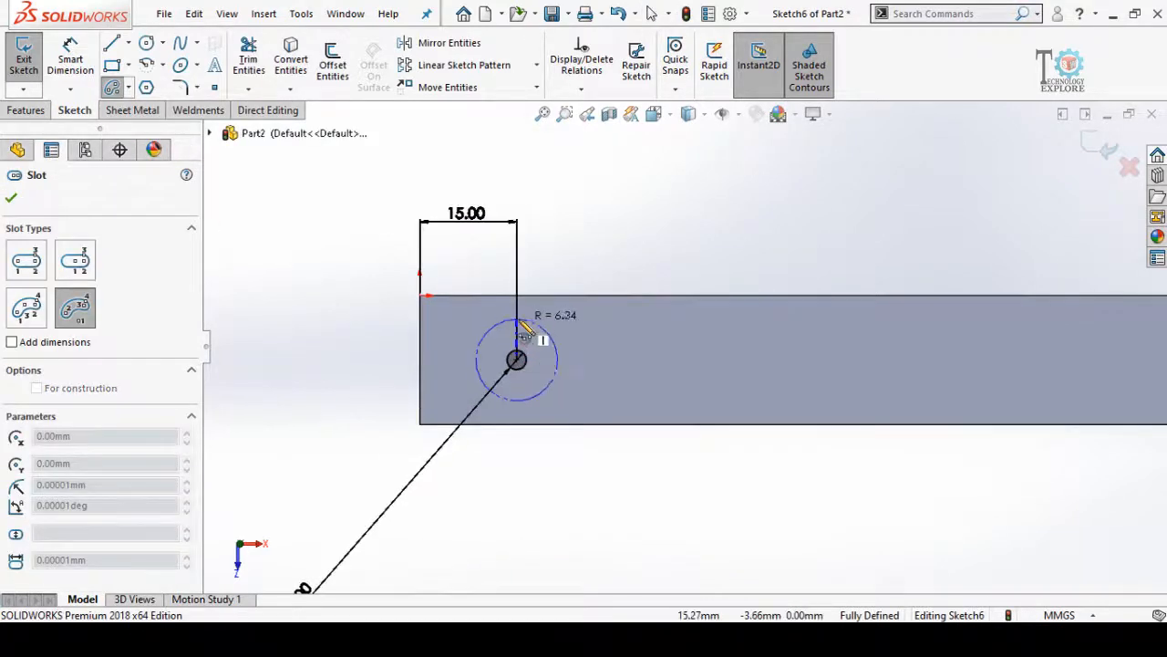
left_click(518, 320)
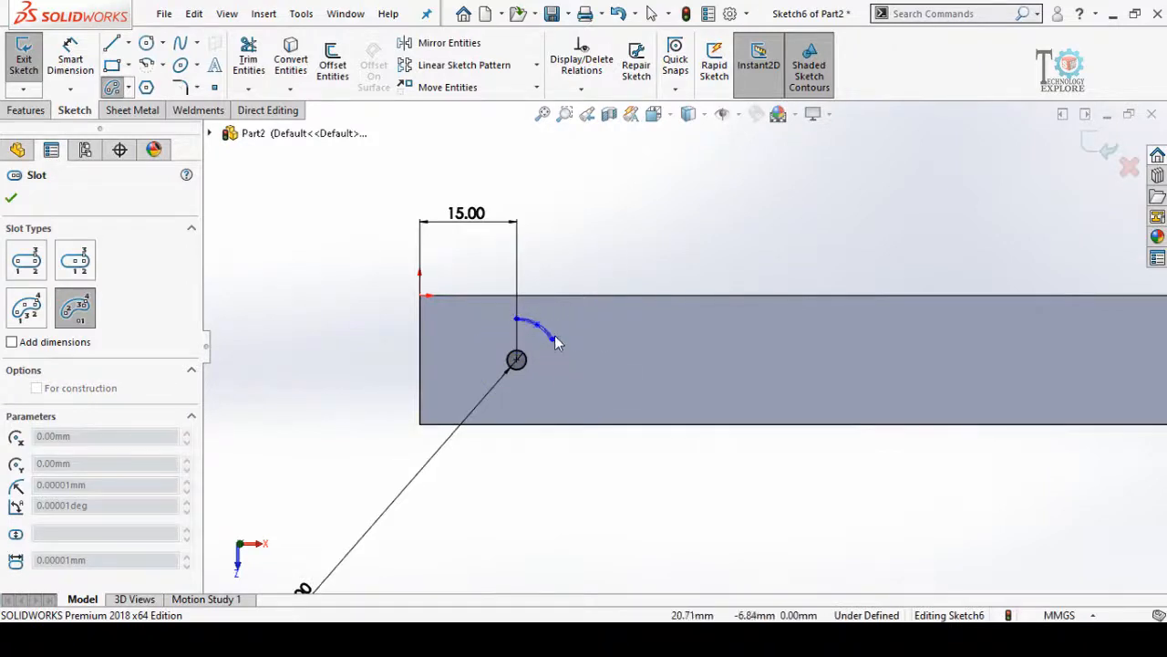
left_click(551, 340)
left_click(540, 337)
key("Escape")
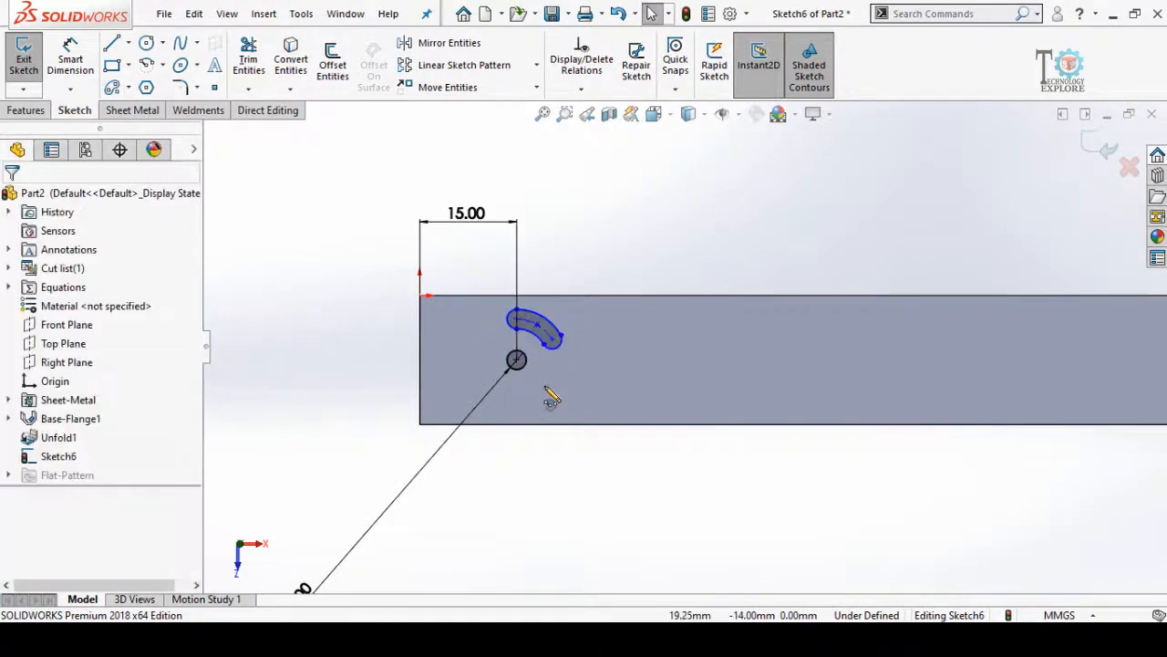
Dimension the arc slot's width as 1.5 mm between its inner and outer arcs.
right_click_drag(562, 384, 603, 298)
scroll(588, 294, "down", 2)
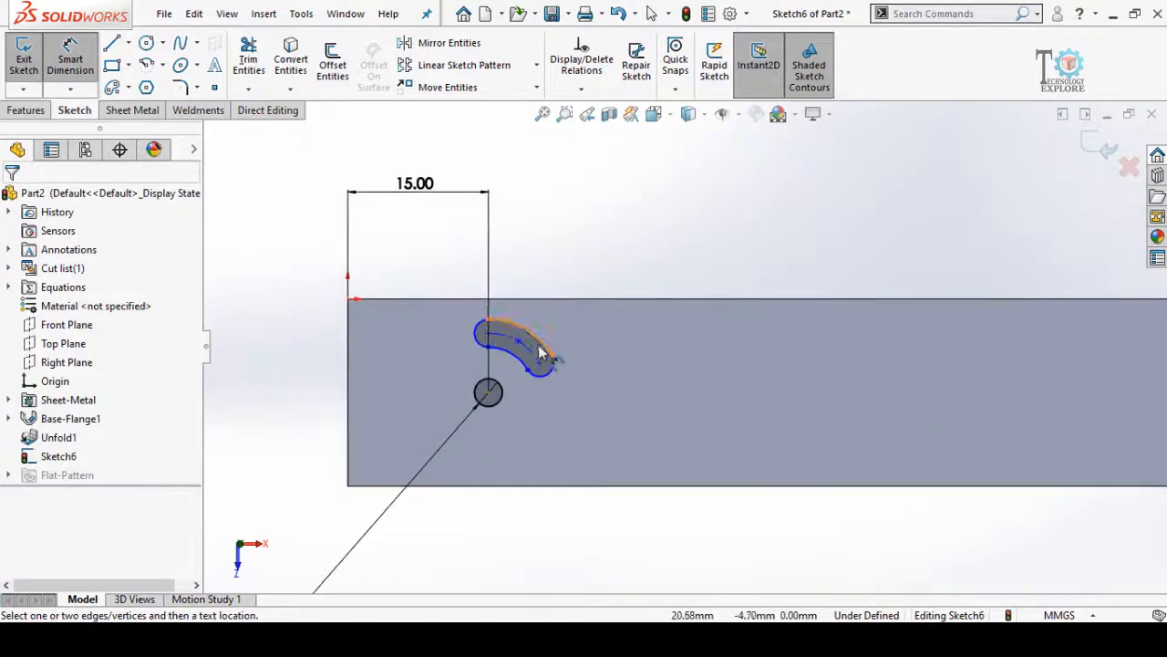
left_click(519, 356)
left_click(534, 335)
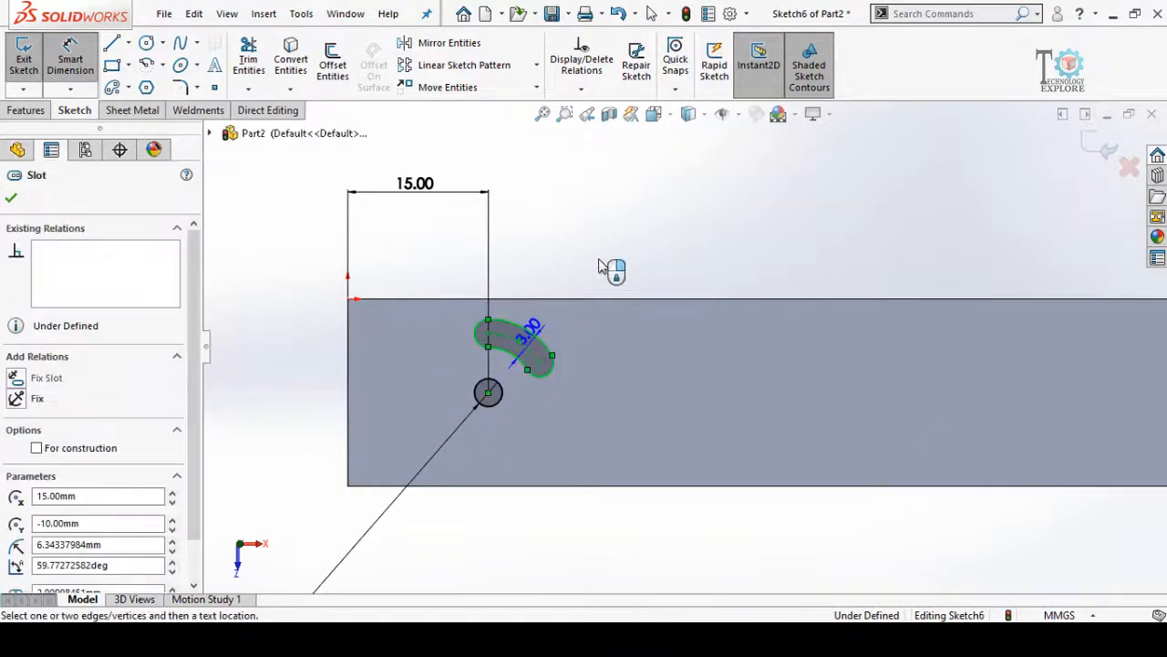
left_click(609, 252)
type("1.5")
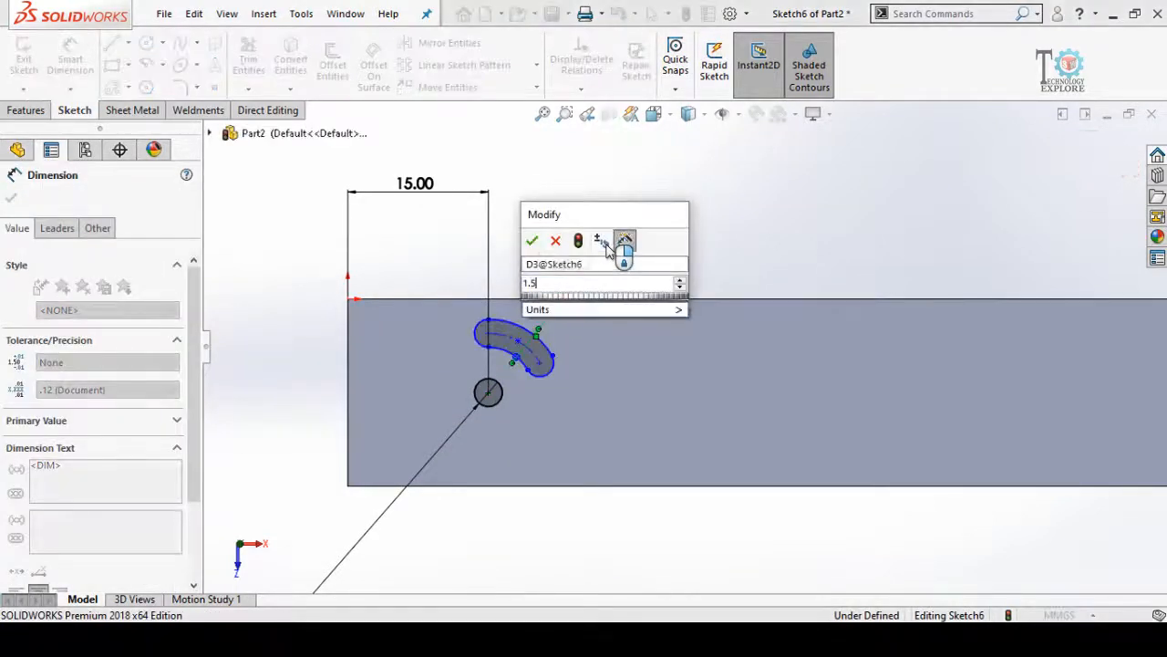
key("Return")
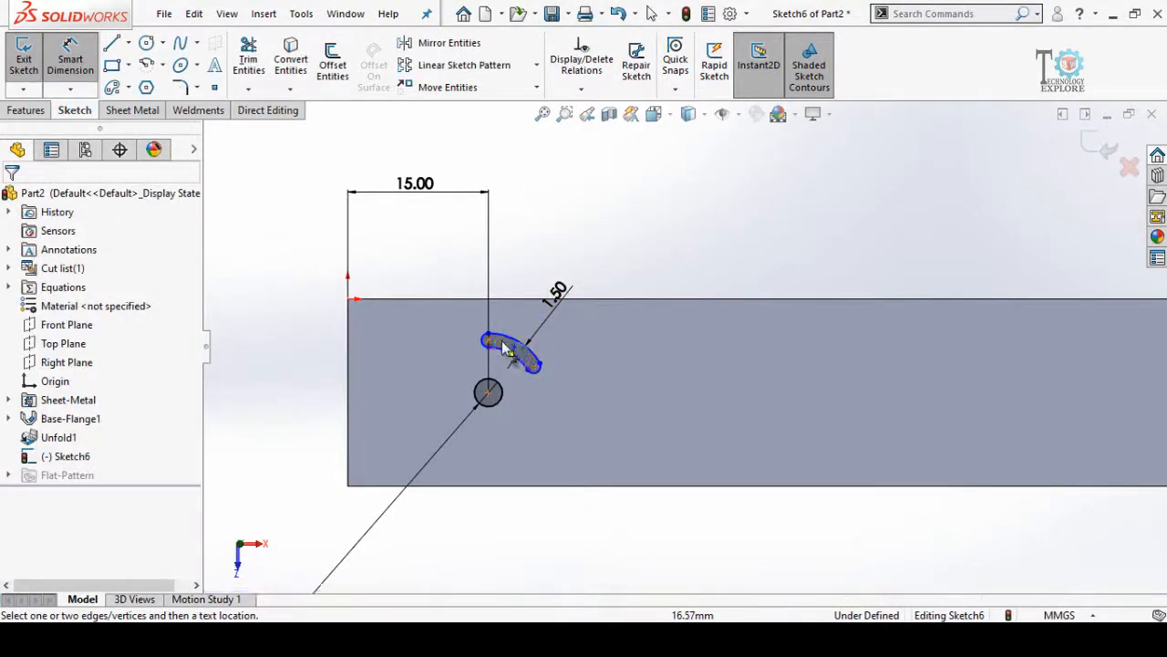
Dimension the radius of the arc slot's centreline as 5 mm.
left_click(508, 353)
scroll(501, 474, "up", 3)
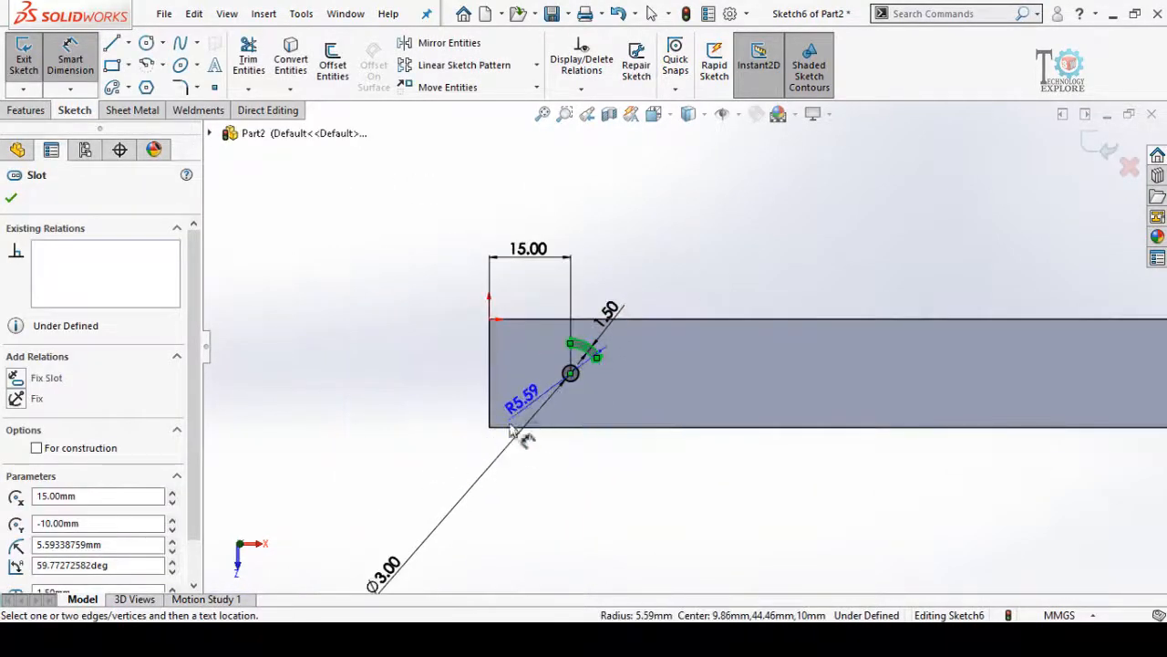
left_click(456, 475)
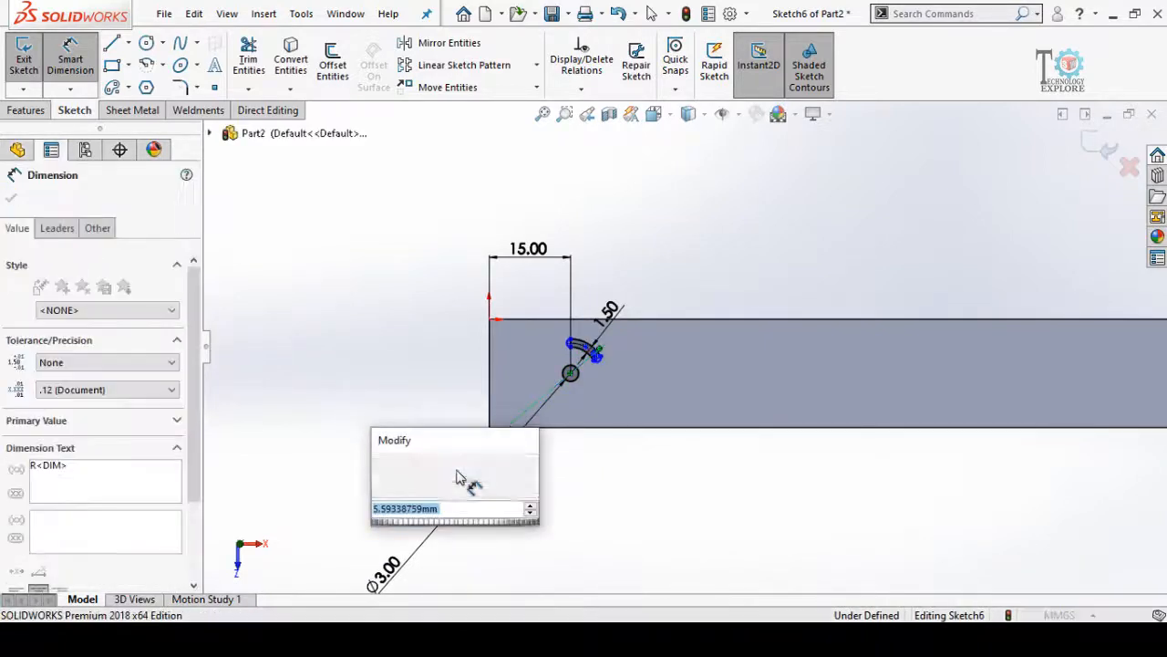
type("5")
key("Return")
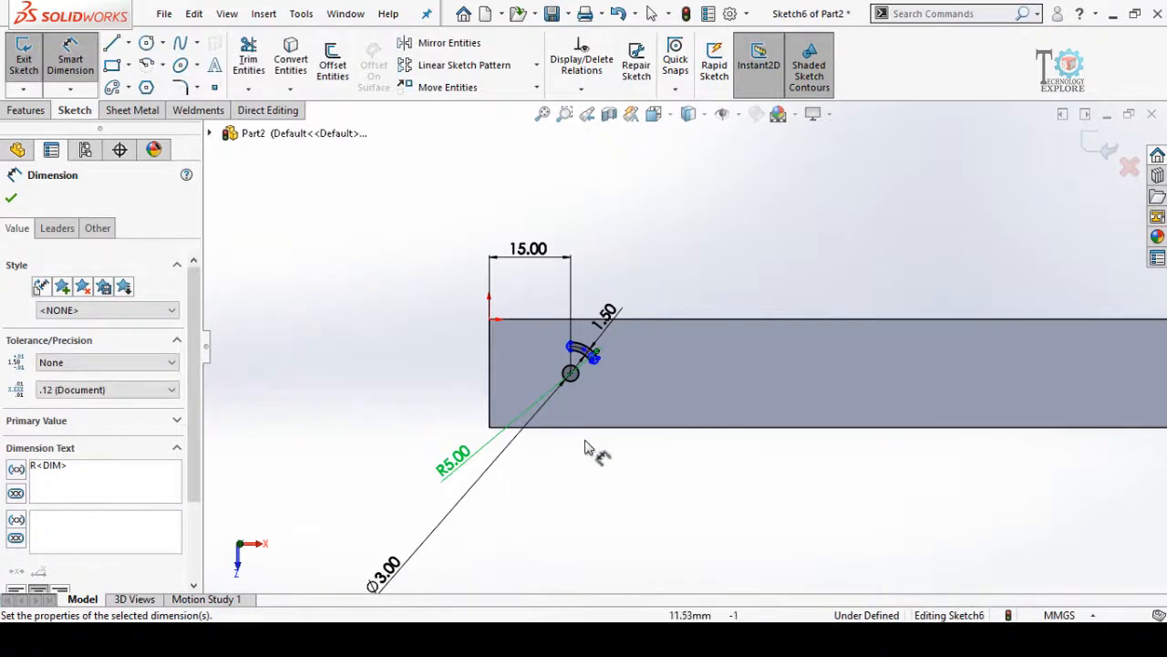
left_click(683, 463)
Dimension the straight aligned distance between the arc slot's two end centres as 3 mm.
scroll(585, 374, "down", 5)
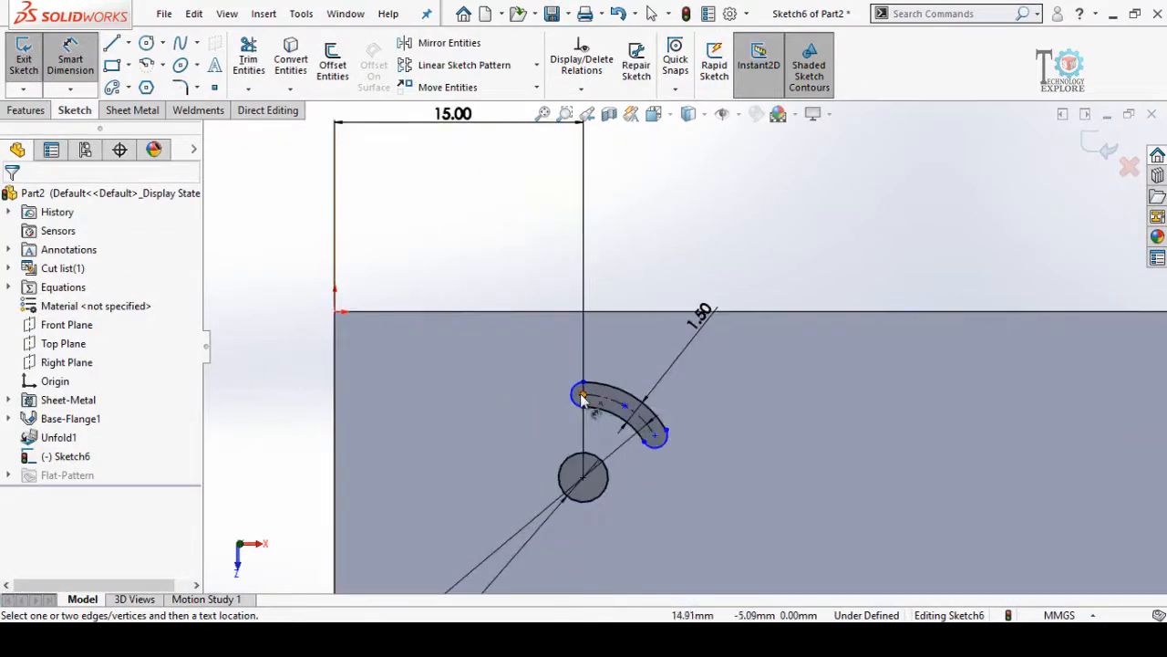
left_click(650, 439)
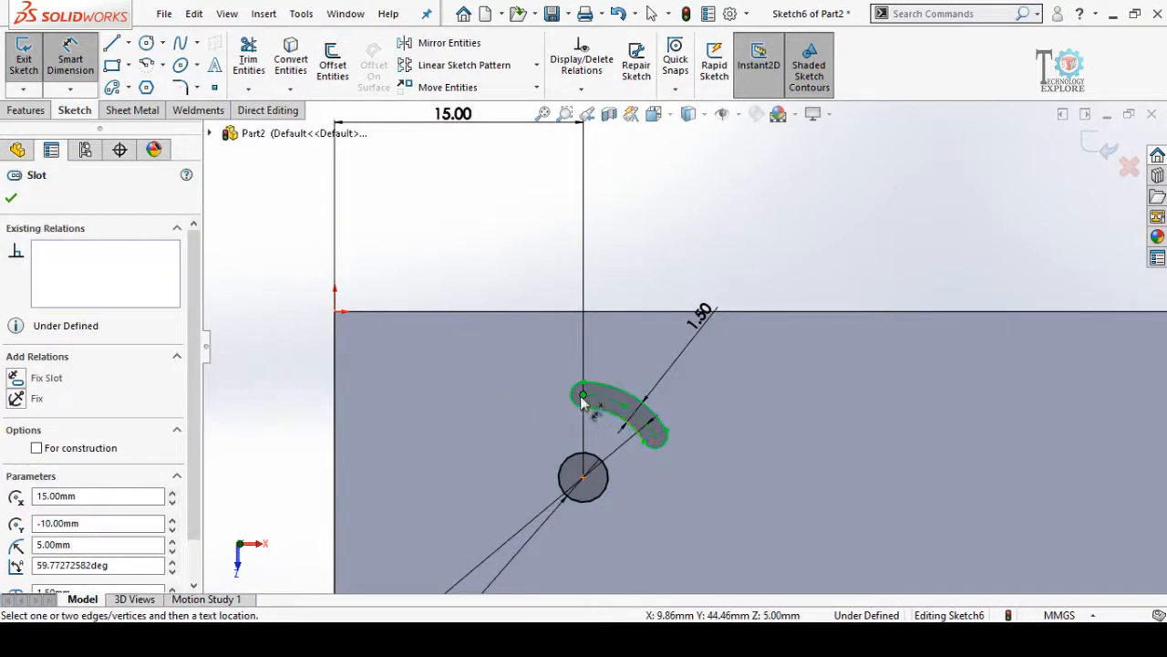
left_click(654, 436)
left_click(582, 394)
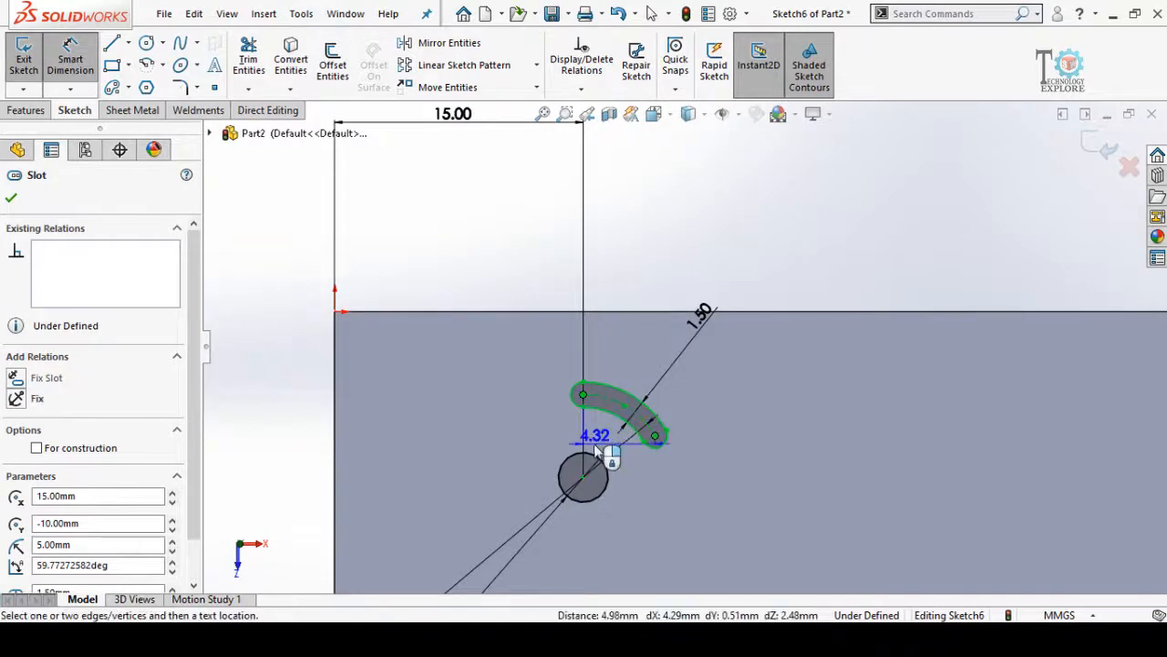
left_click(698, 335)
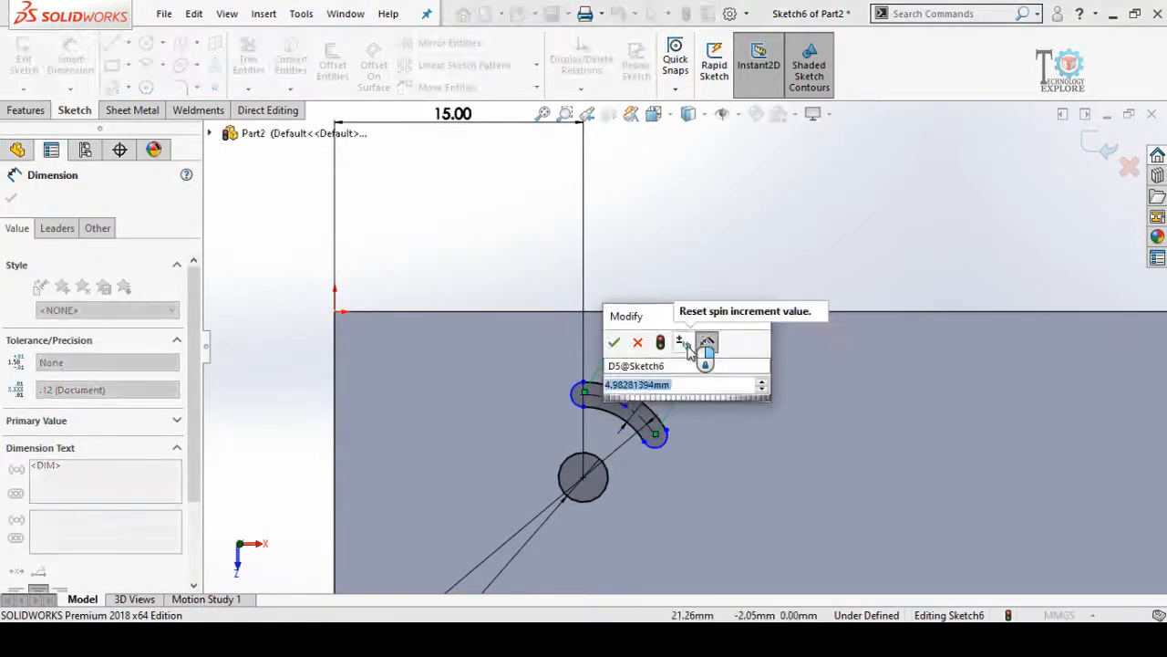
type("3")
key("Return")
key("Escape")
scroll(667, 244, "up", 2)
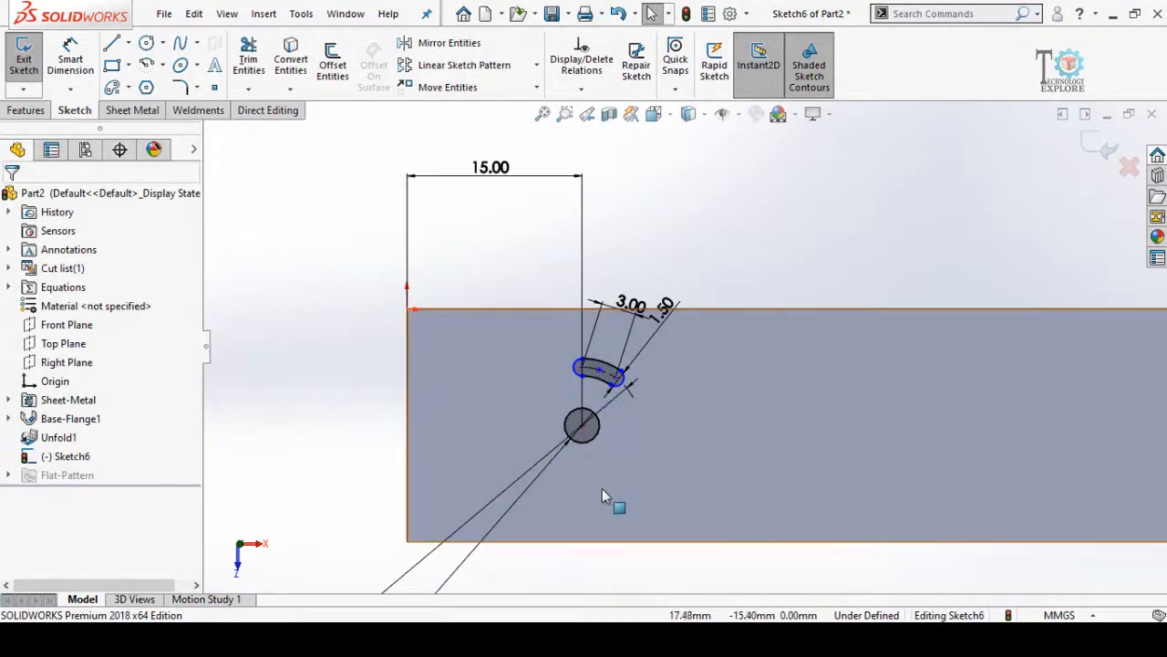
Create a circular sketch pattern of the arc slot around the circle's centre with 5 equally spaced instances over 360°.
left_click(537, 73)
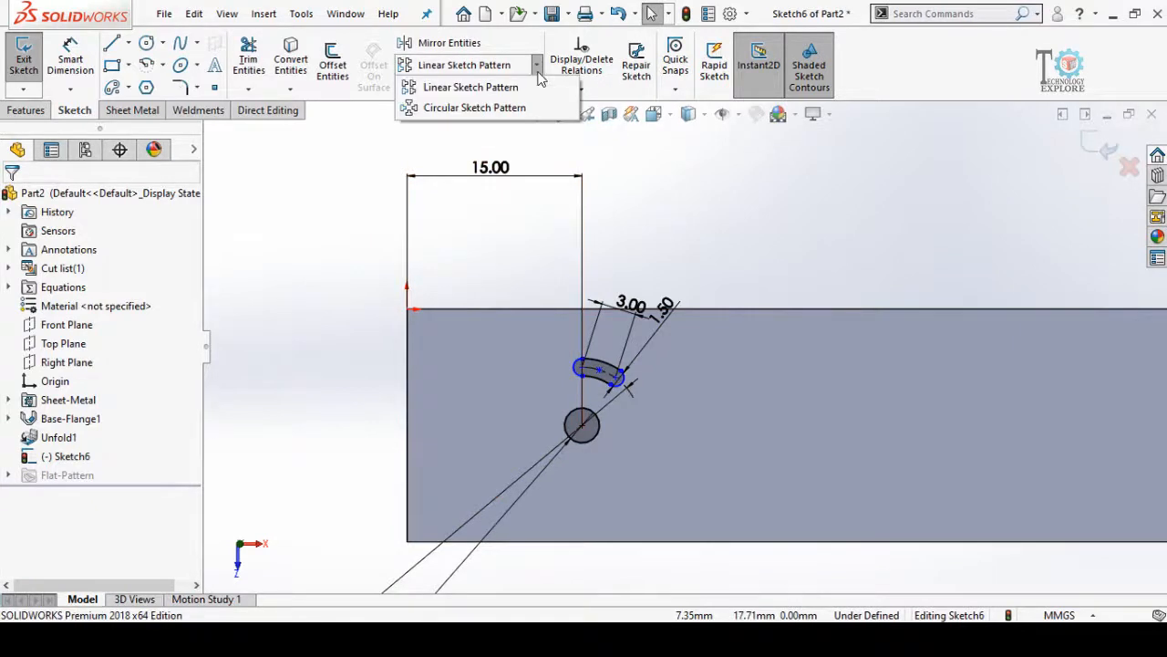
left_click(444, 109)
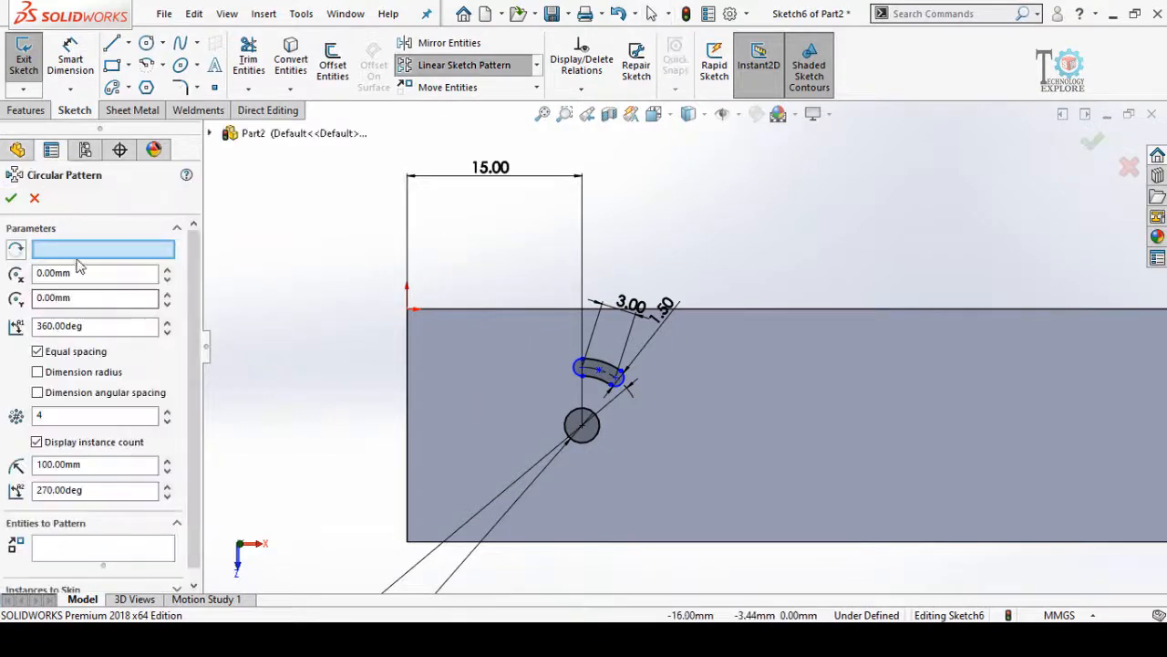
left_click(77, 258)
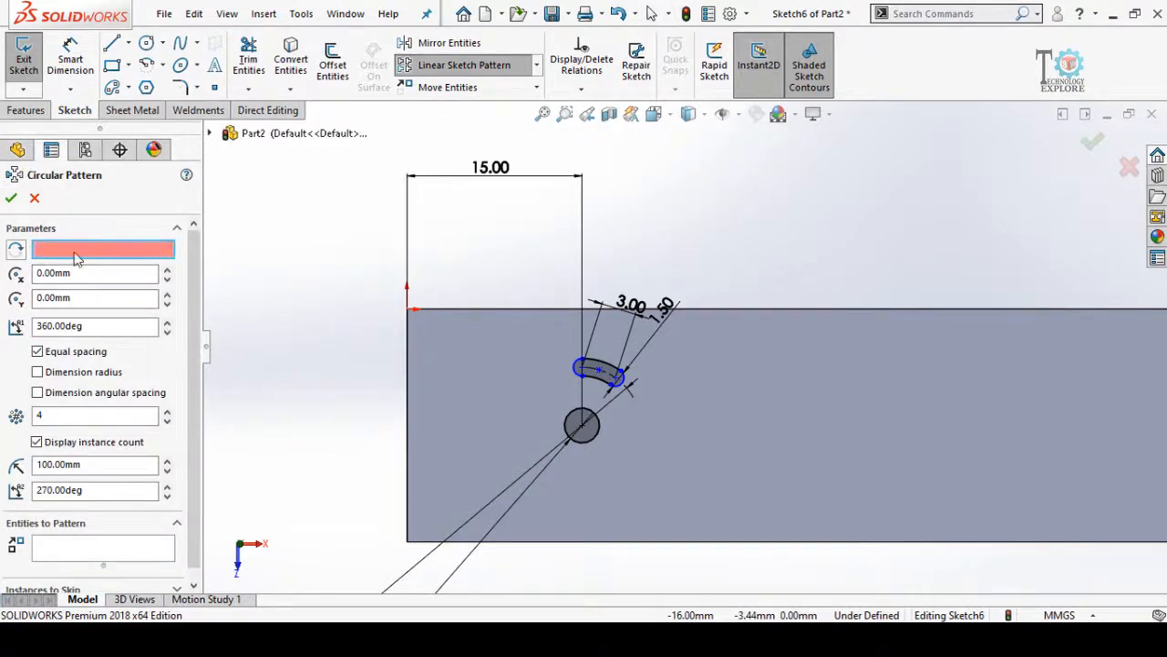
left_click(583, 429)
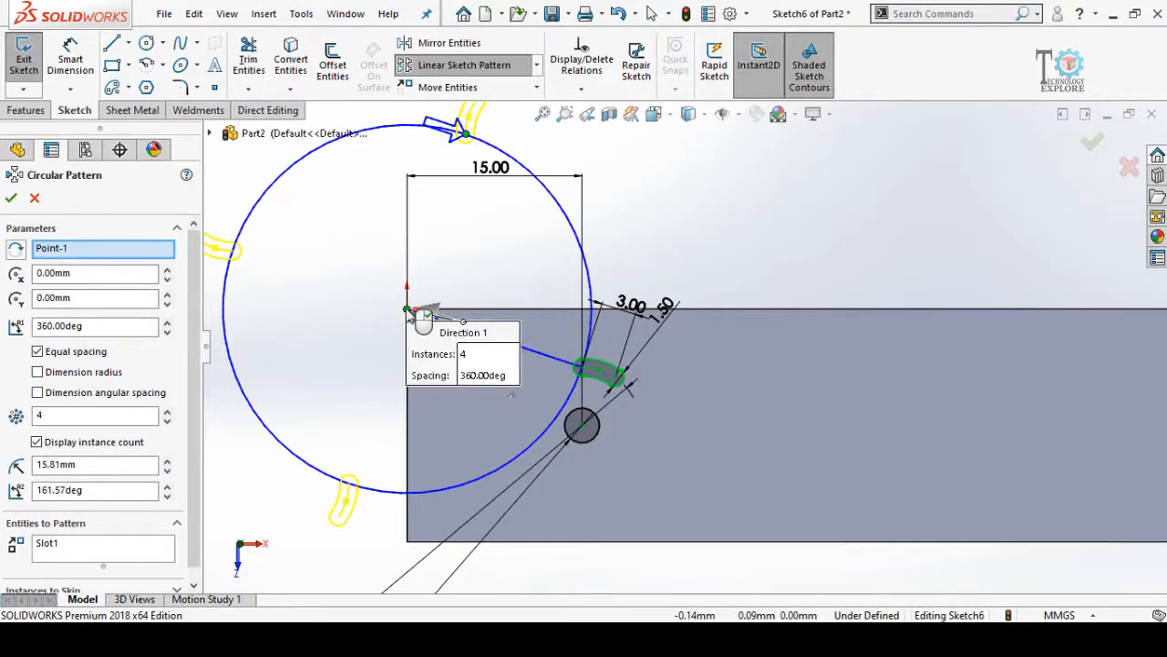
left_click_drag(407, 310, 585, 429)
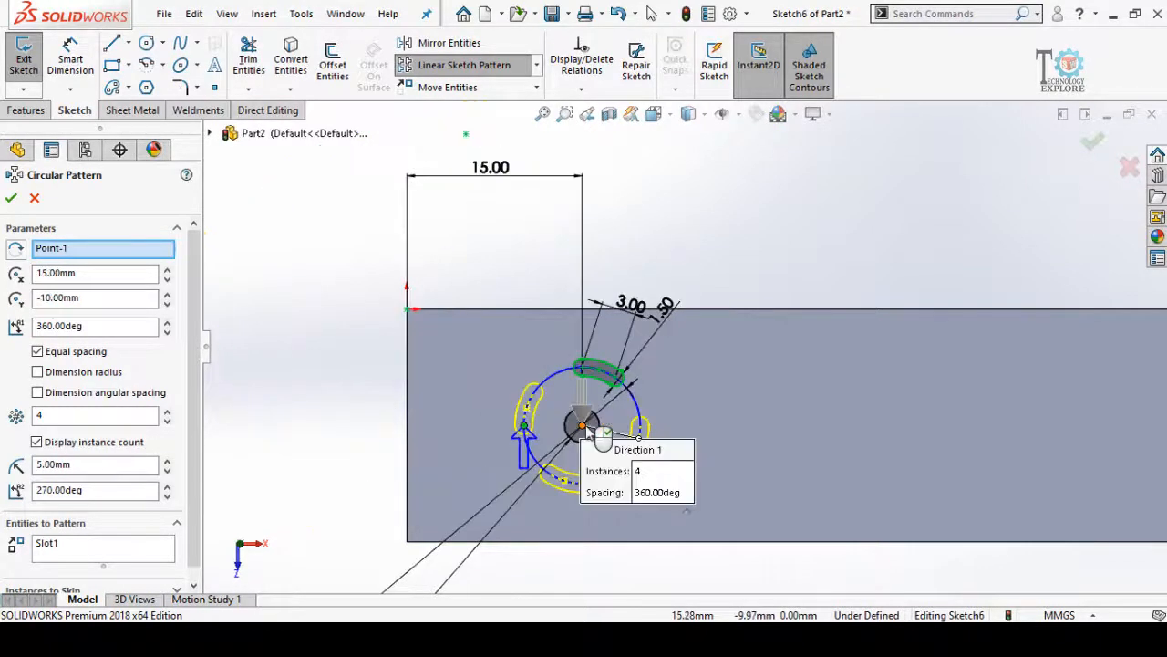
double_click(143, 413)
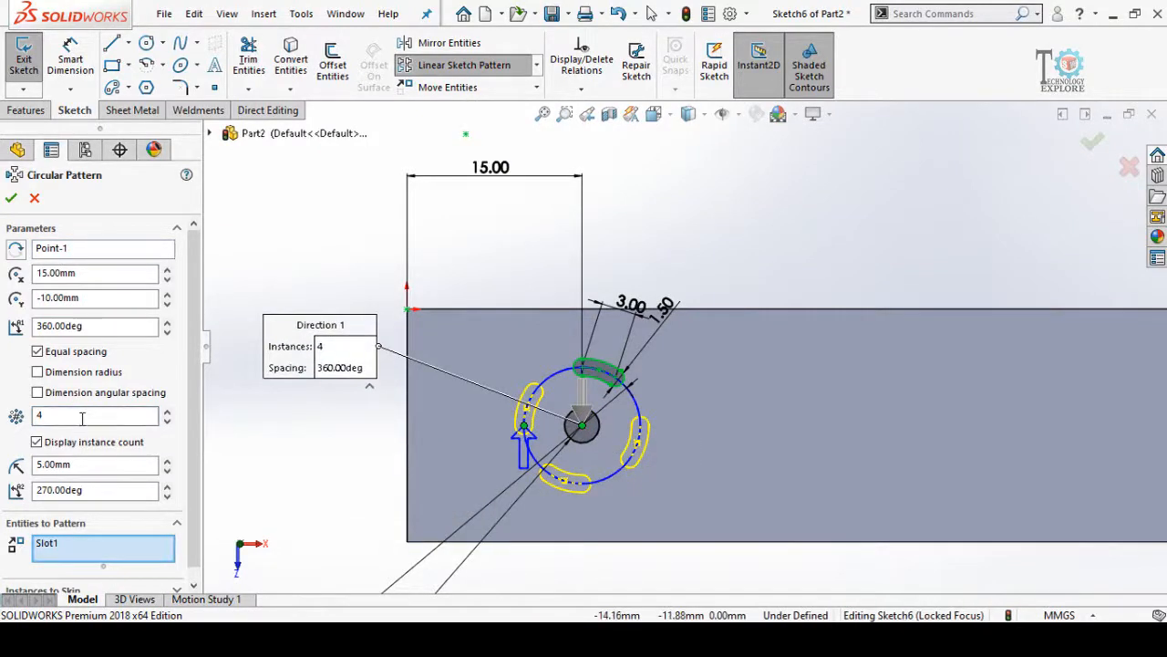
left_click(167, 411)
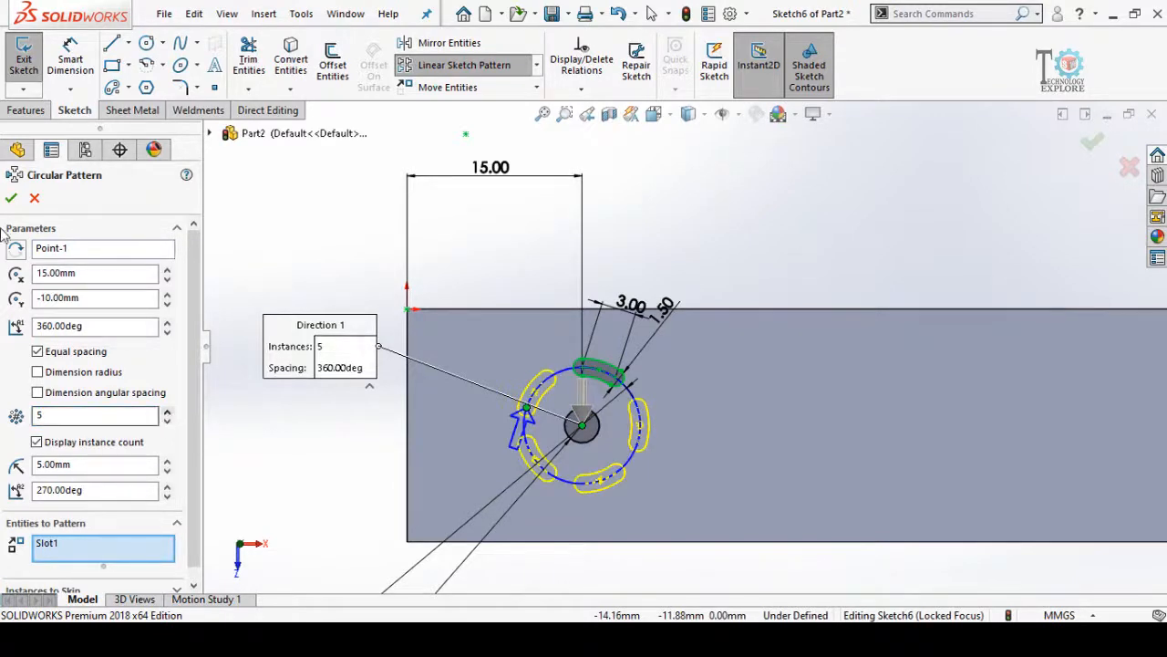
left_click(11, 199)
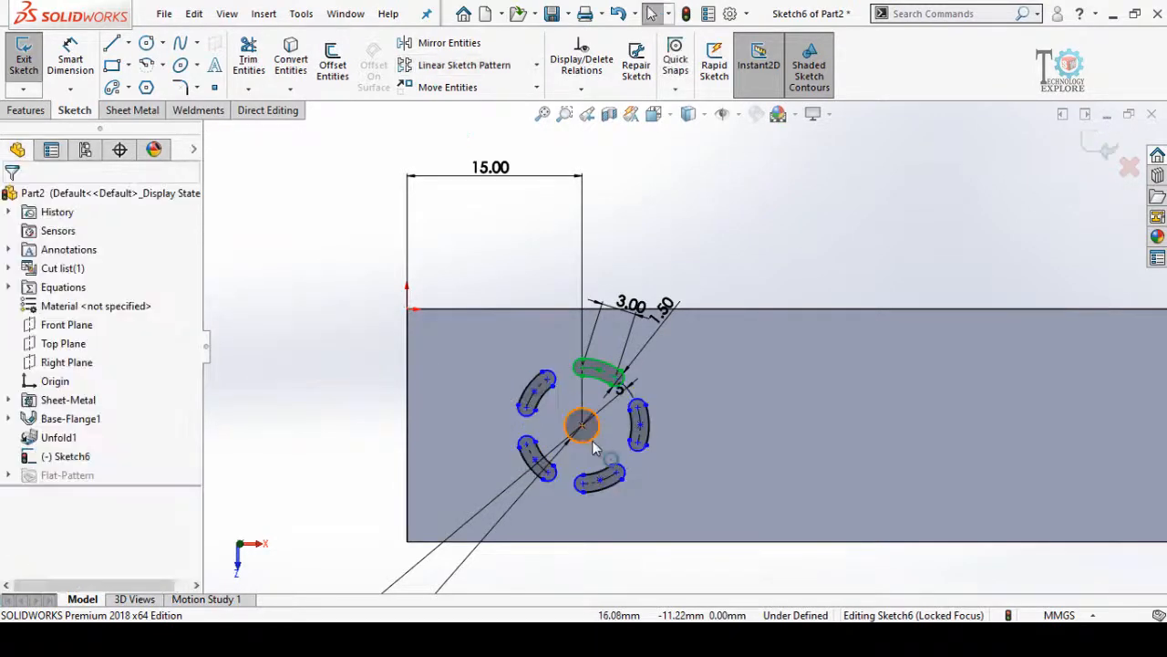
scroll(702, 488, "up", 3)
scroll(807, 342, "down", 1)
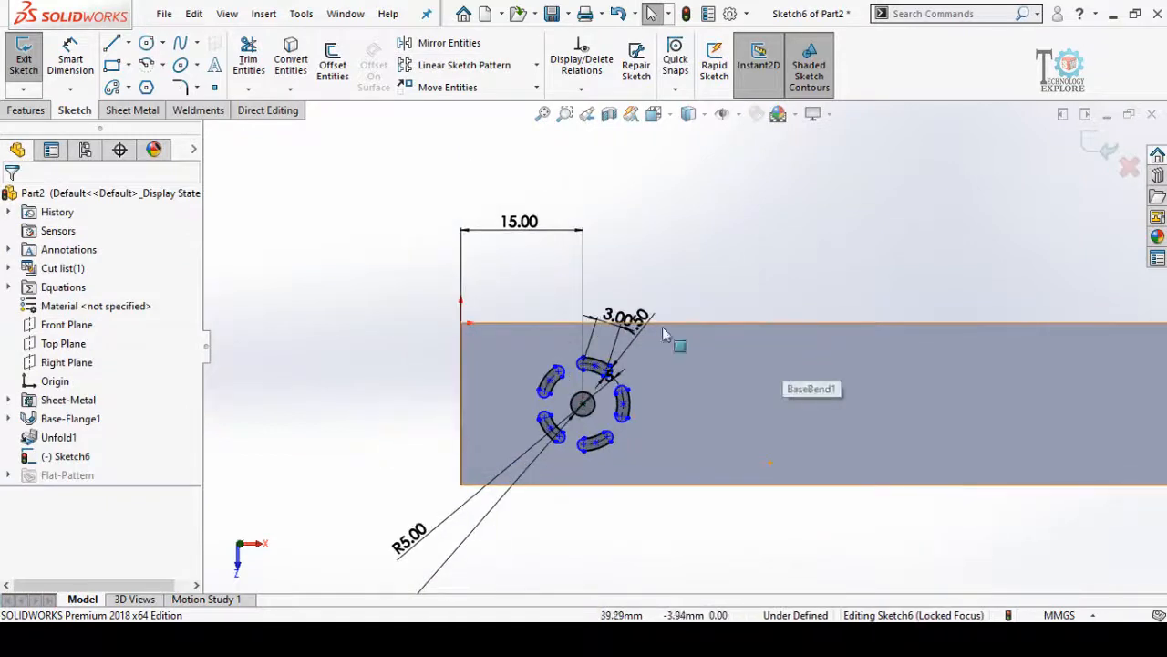
Sketch a horizontal straight slot about 5.9 mm long between centres and 1.4 mm wide above the ring of arc slots.
left_click(129, 88)
left_click(146, 106)
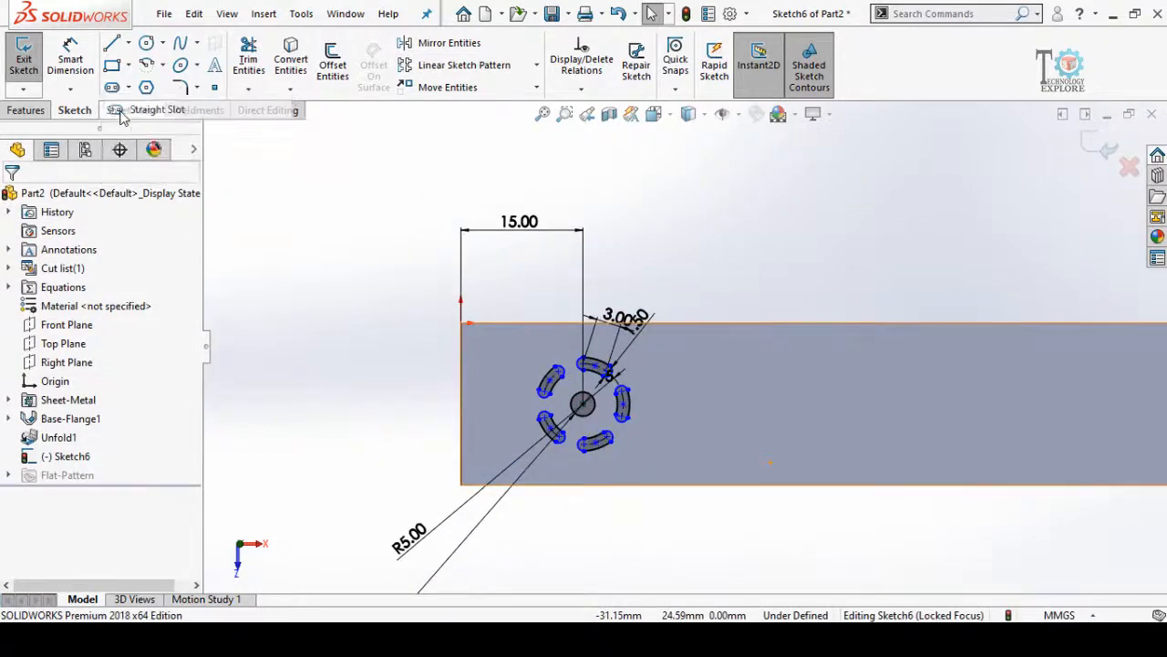
scroll(620, 347, "down", 3)
left_click(515, 348)
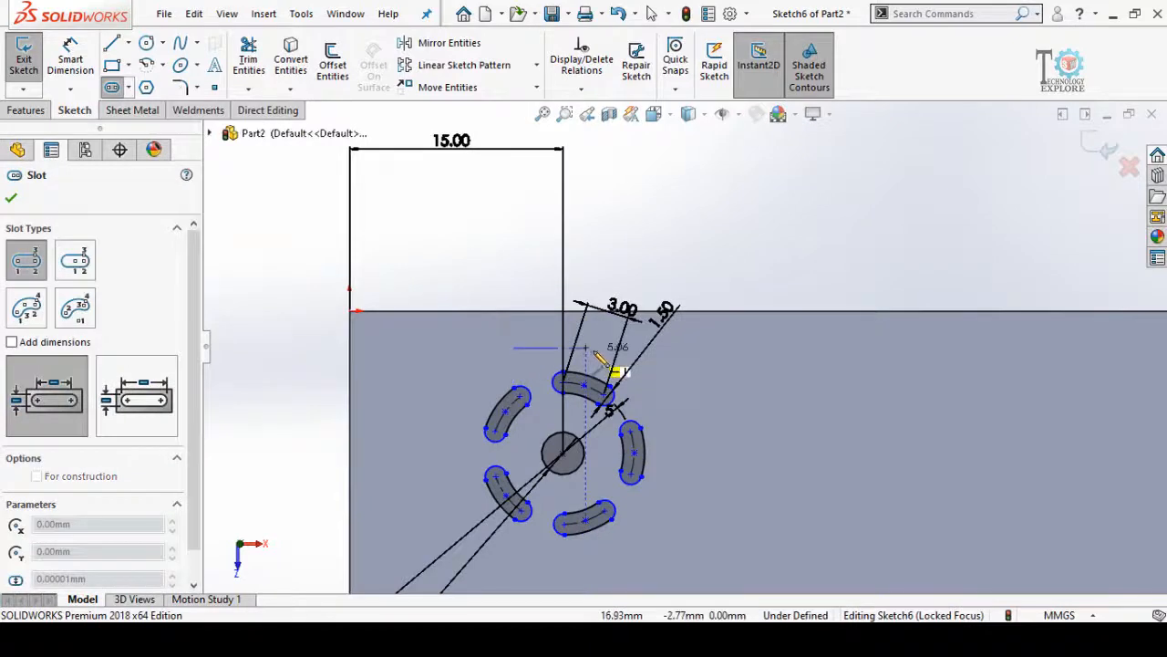
left_click(598, 348)
left_click(592, 358)
Sketch a second horizontal straight slot about 8.2 mm long between centres below the ring of arc slots.
scroll(601, 483, "up", 2)
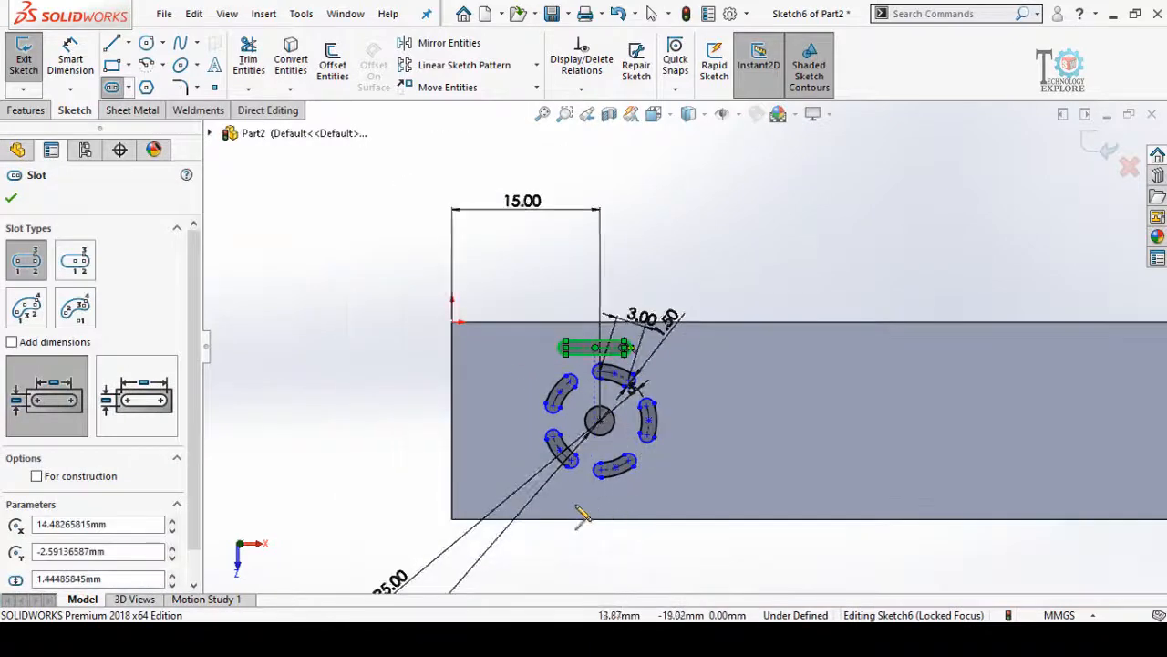
left_click(648, 502)
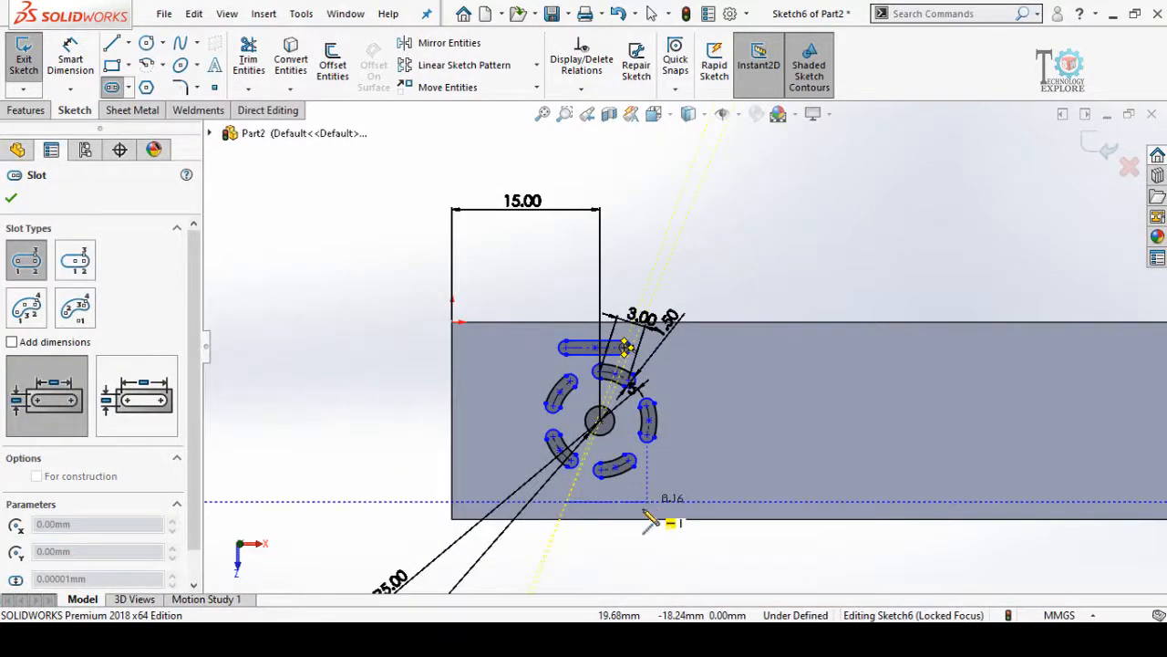
left_click(643, 518)
key("Escape")
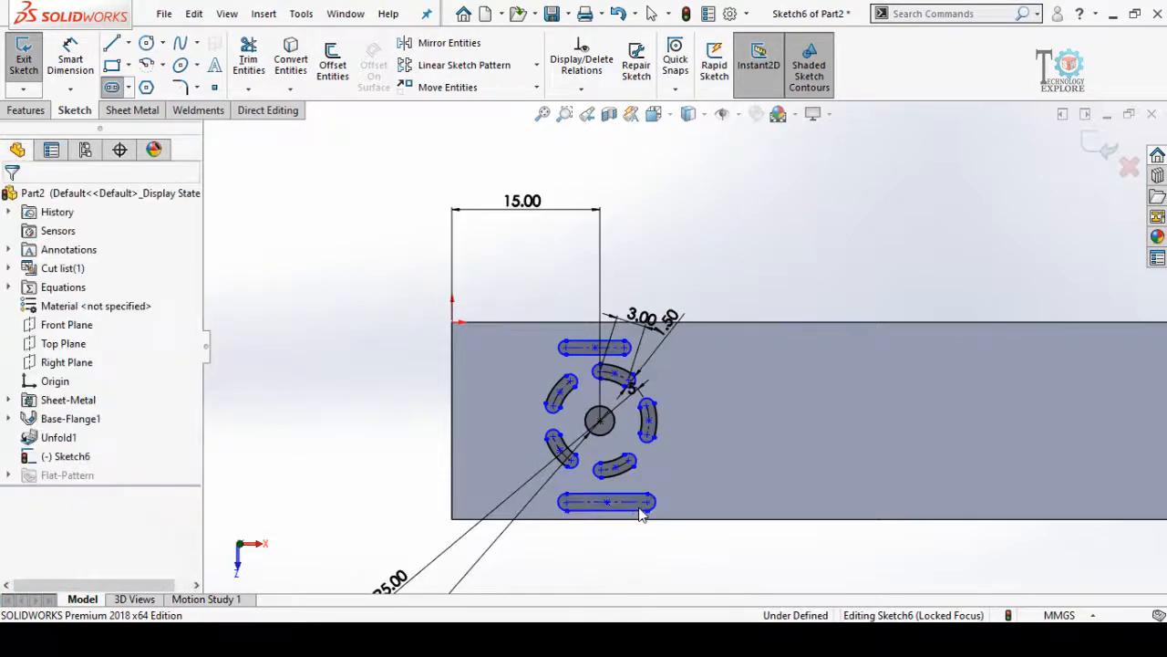
Draw a centerline joining the left end centres of the lower and upper straight slots.
left_click(128, 42)
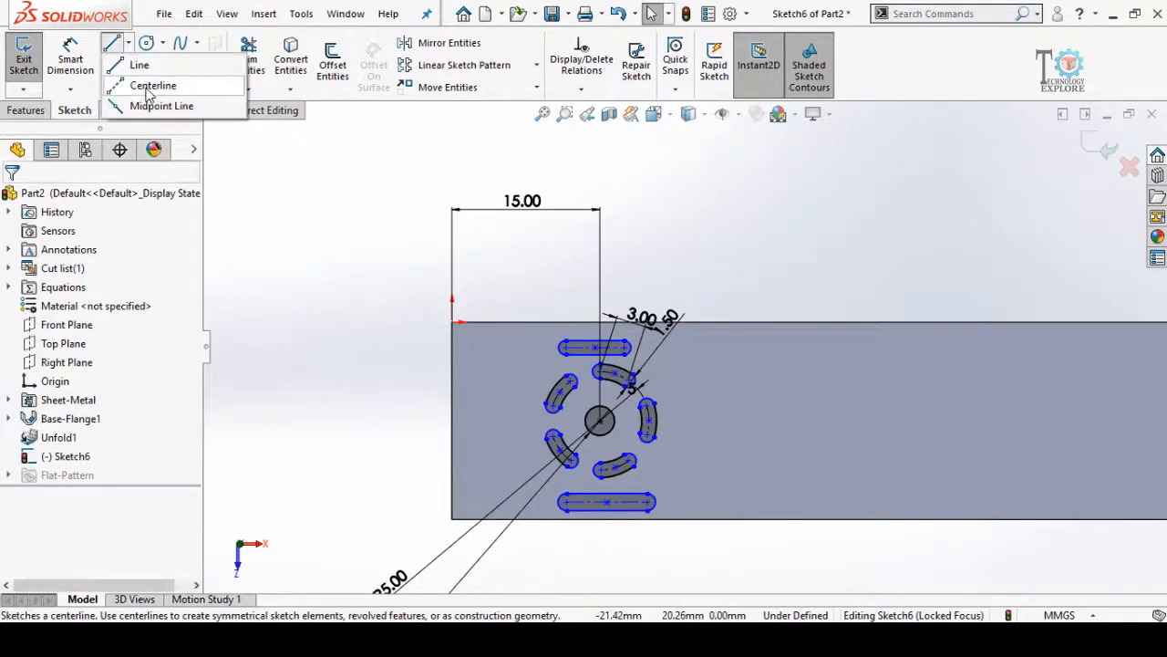
left_click(151, 83)
left_click(566, 503)
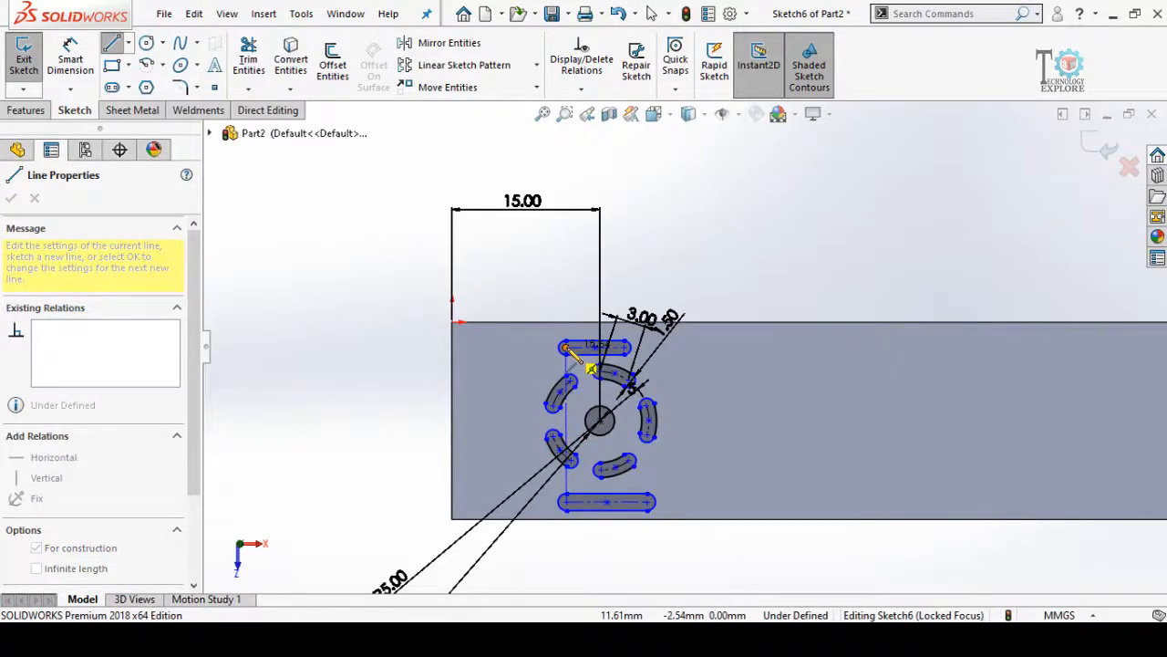
left_click(565, 346)
scroll(585, 441, "down", 3)
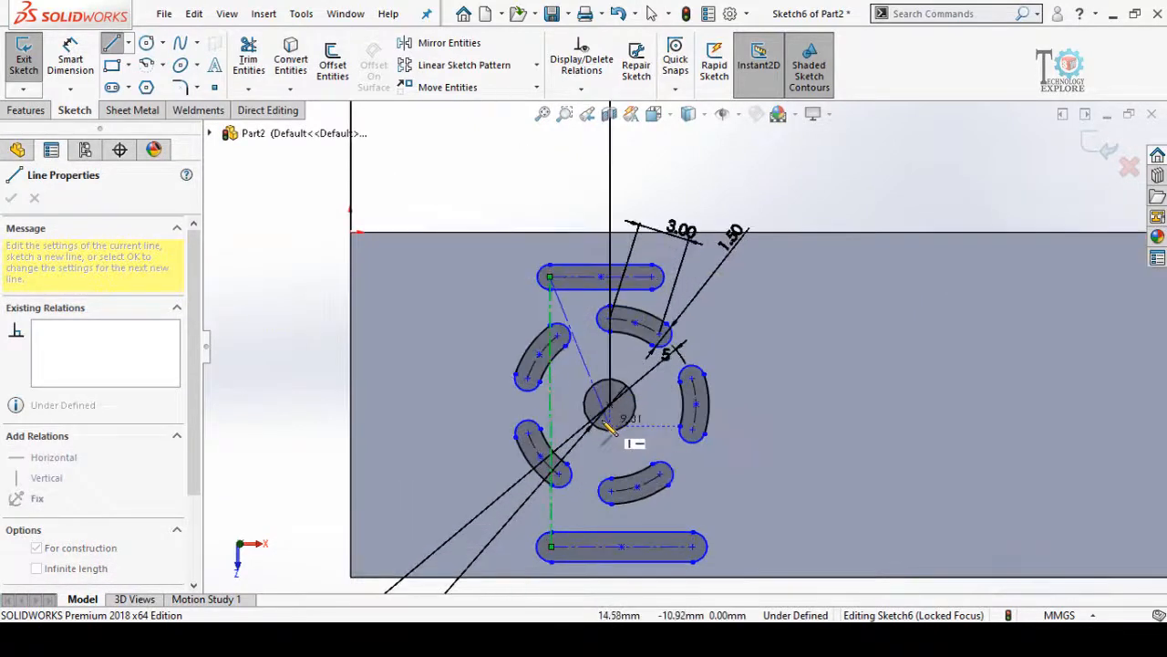
key("Escape")
key("Escape")
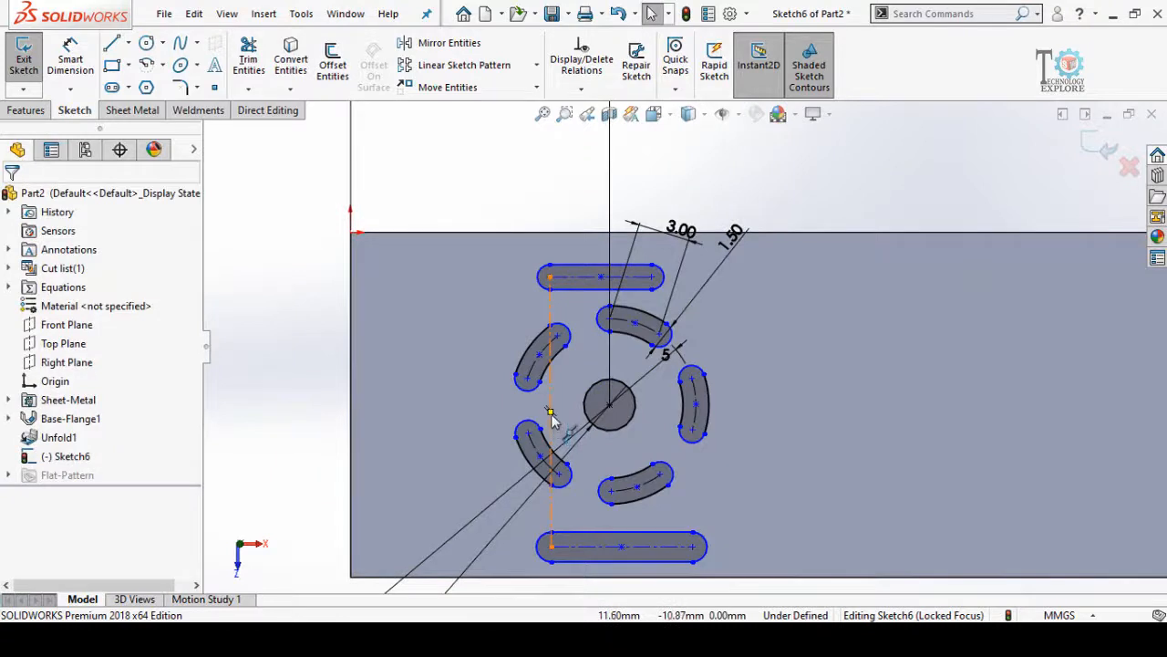
Add a Horizontal relation between the centerline's midpoint and the centre of the circle.
left_click(551, 415)
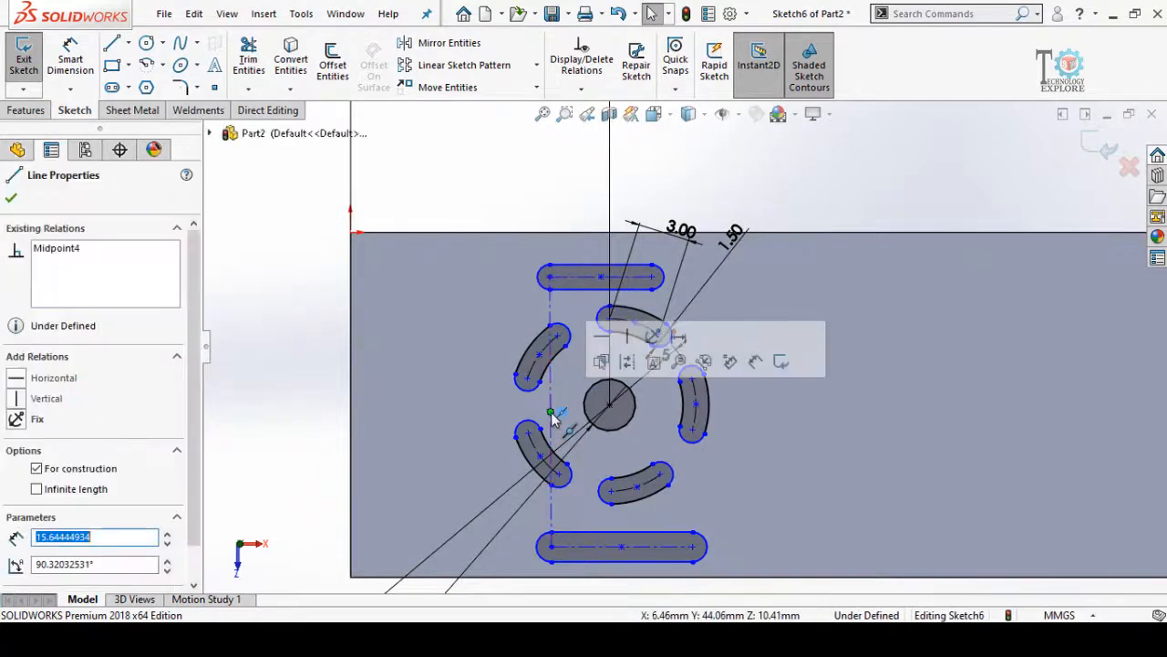
left_click(610, 406, "ctrl")
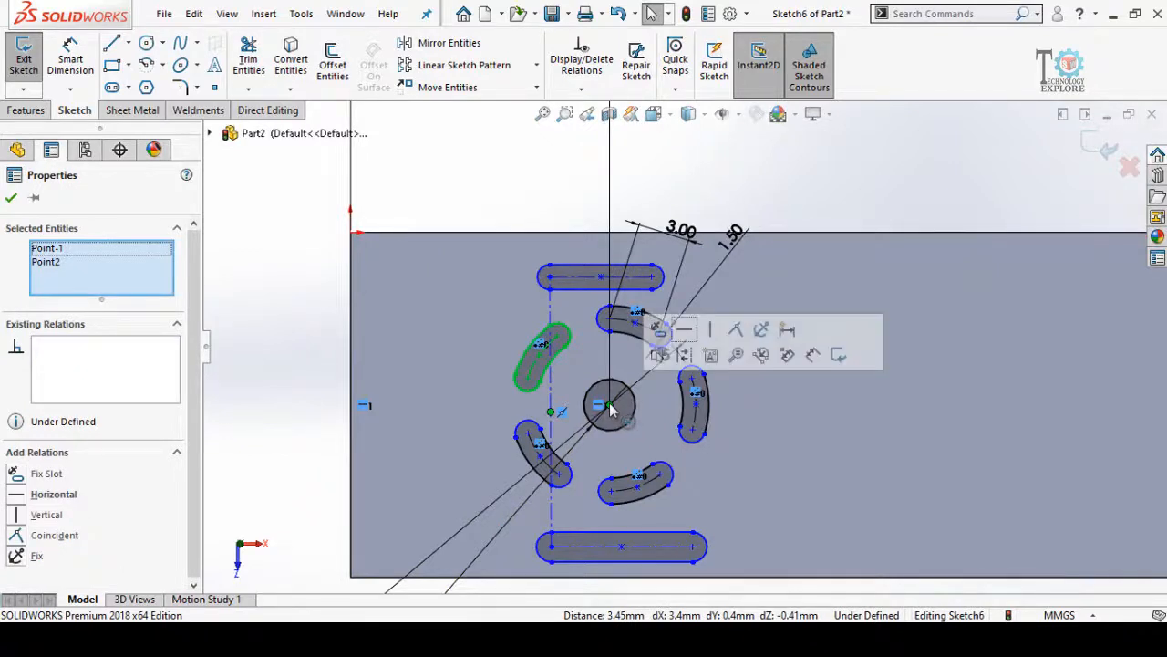
left_click(685, 336)
scroll(607, 477, "up", 3)
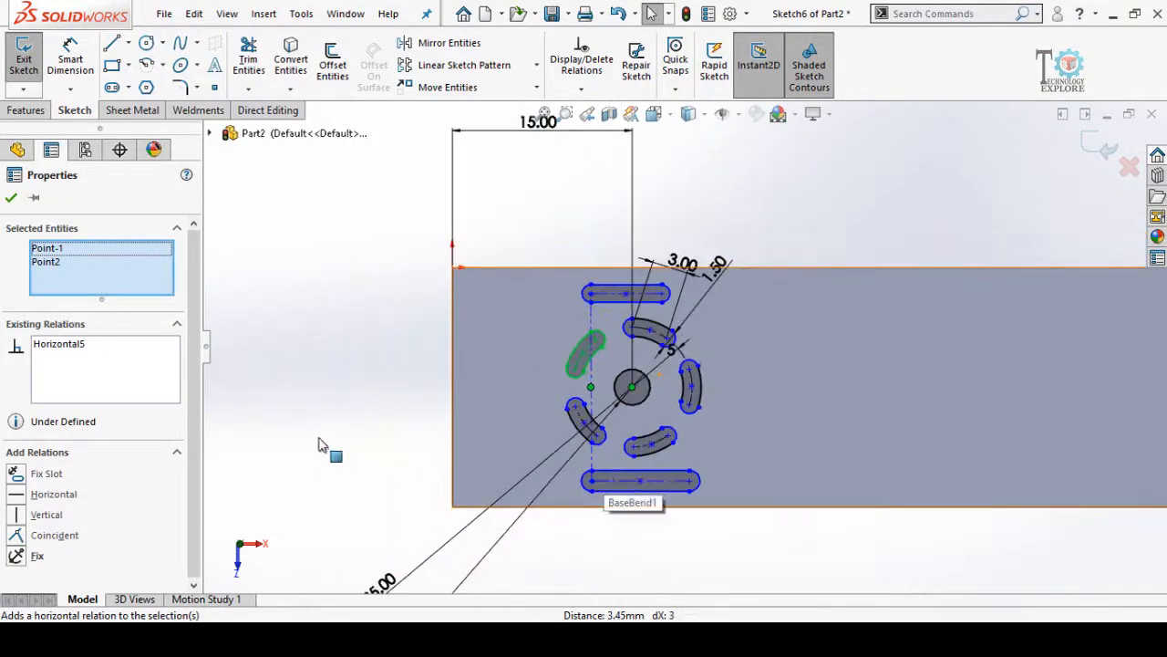
left_click(326, 444)
Apply an Equal Slots relation to the upper and lower straight slots.
left_click(651, 492)
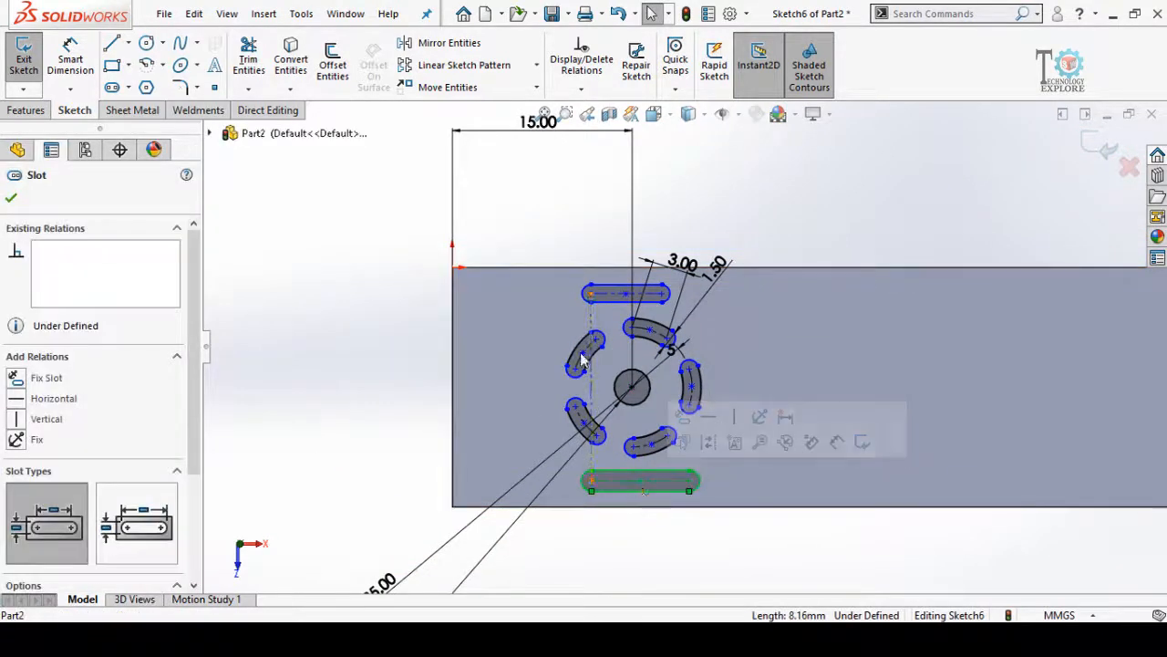
left_click(611, 310, "ctrl")
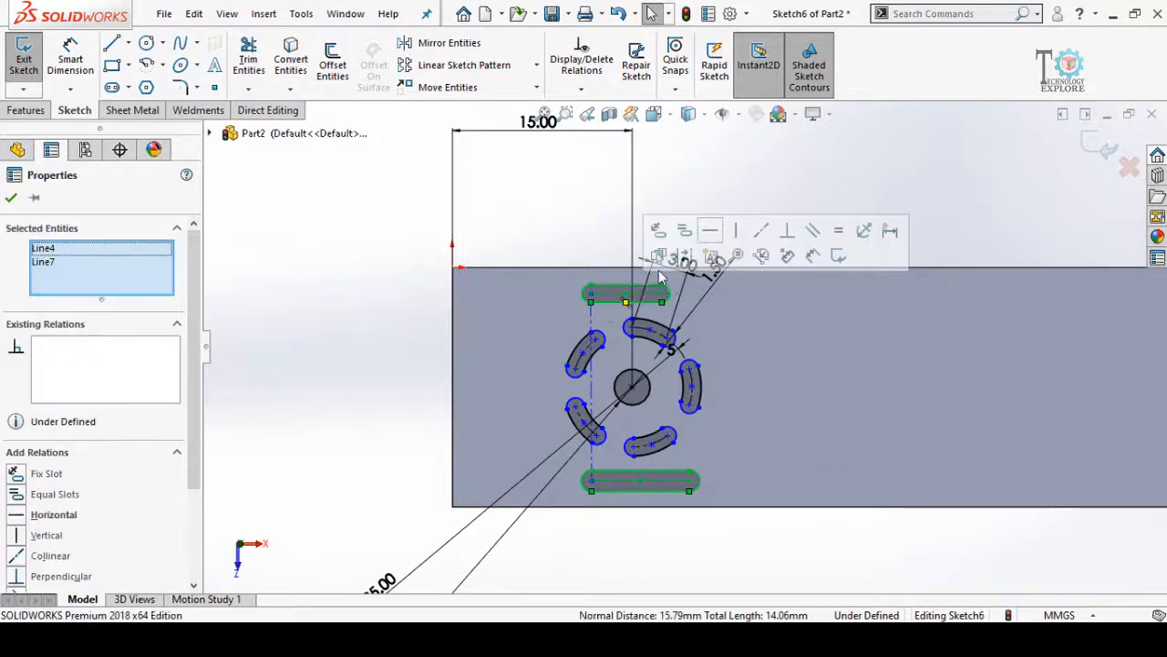
left_click(686, 232)
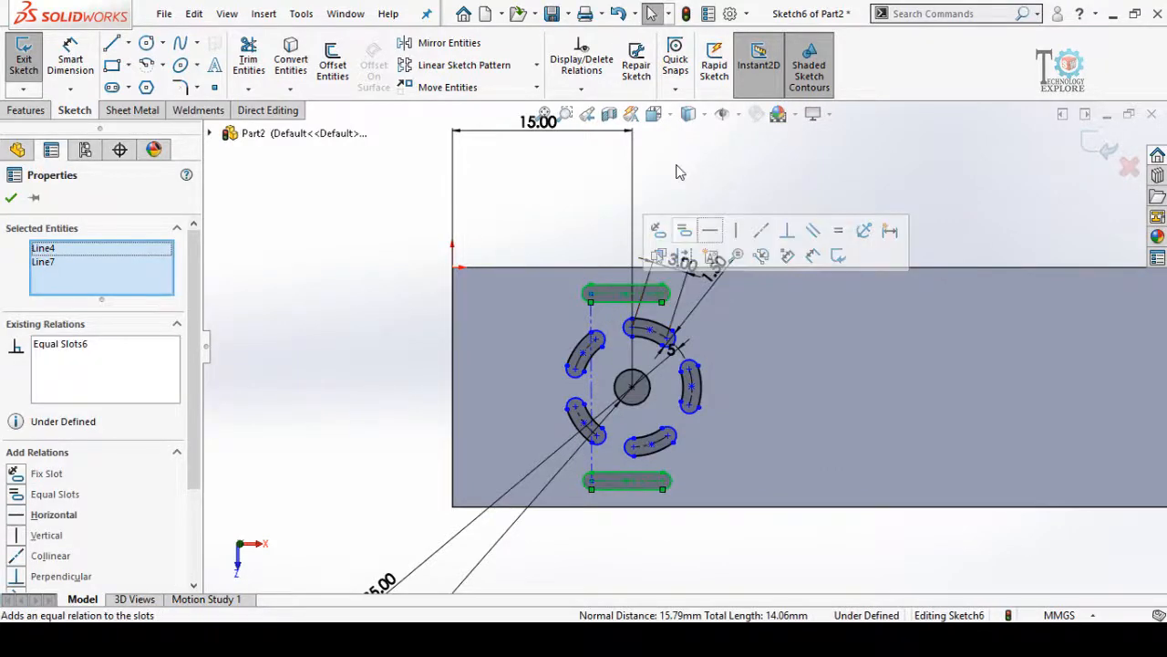
left_click(677, 165)
scroll(628, 511, "up", 1)
scroll(717, 443, "down", 1)
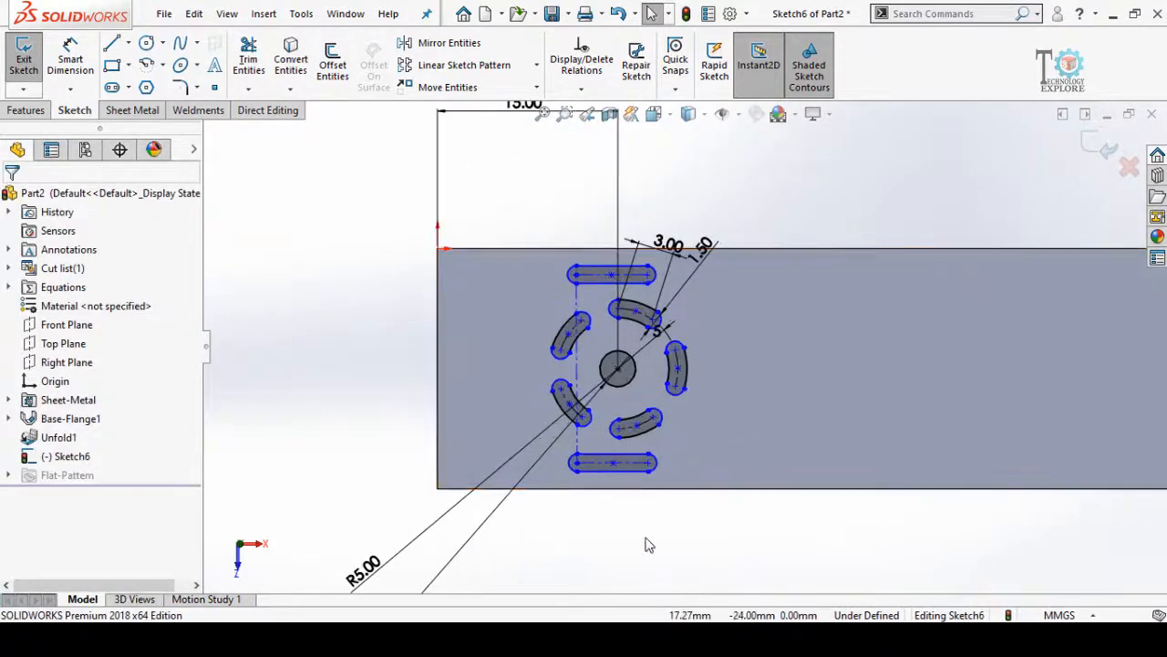
Dimension the lower straight slot's width as 1.5 mm between its two long edges.
right_click_drag(645, 538, 638, 502)
left_click(590, 455)
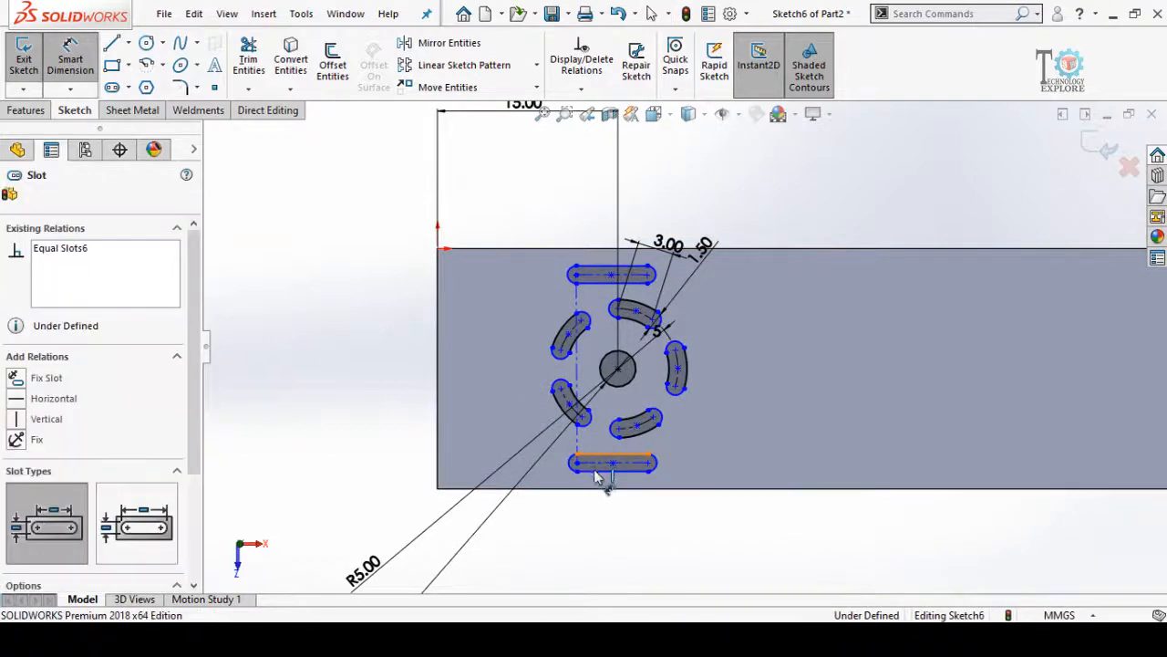
left_click(597, 472)
left_click(591, 567)
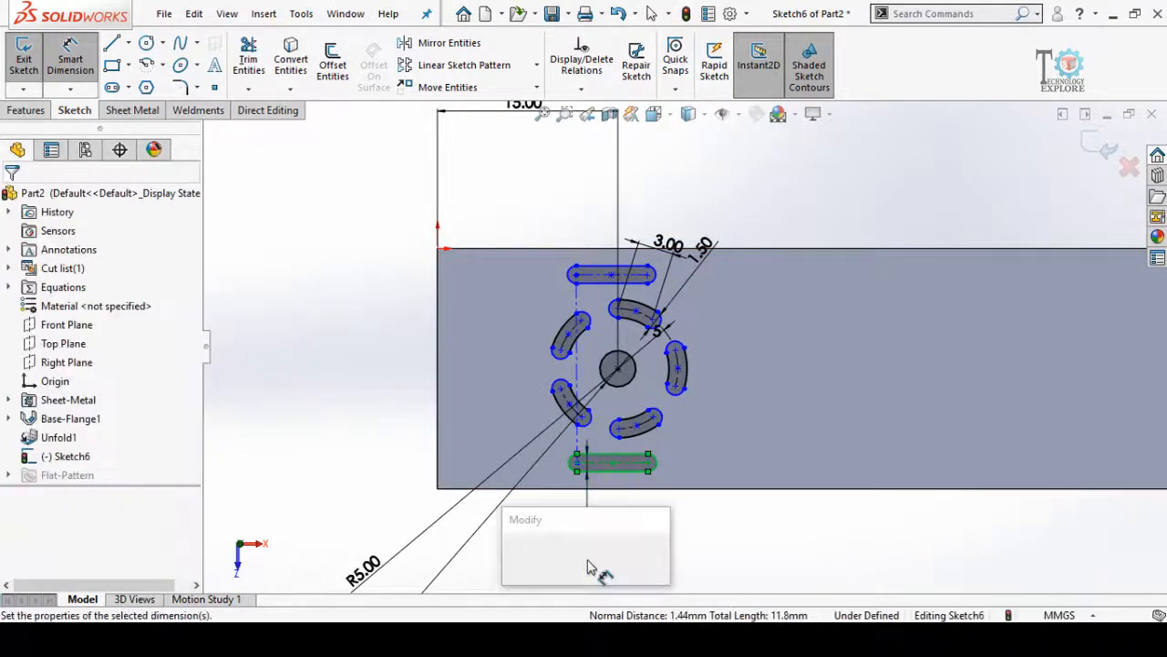
type("1.5")
key("Return")
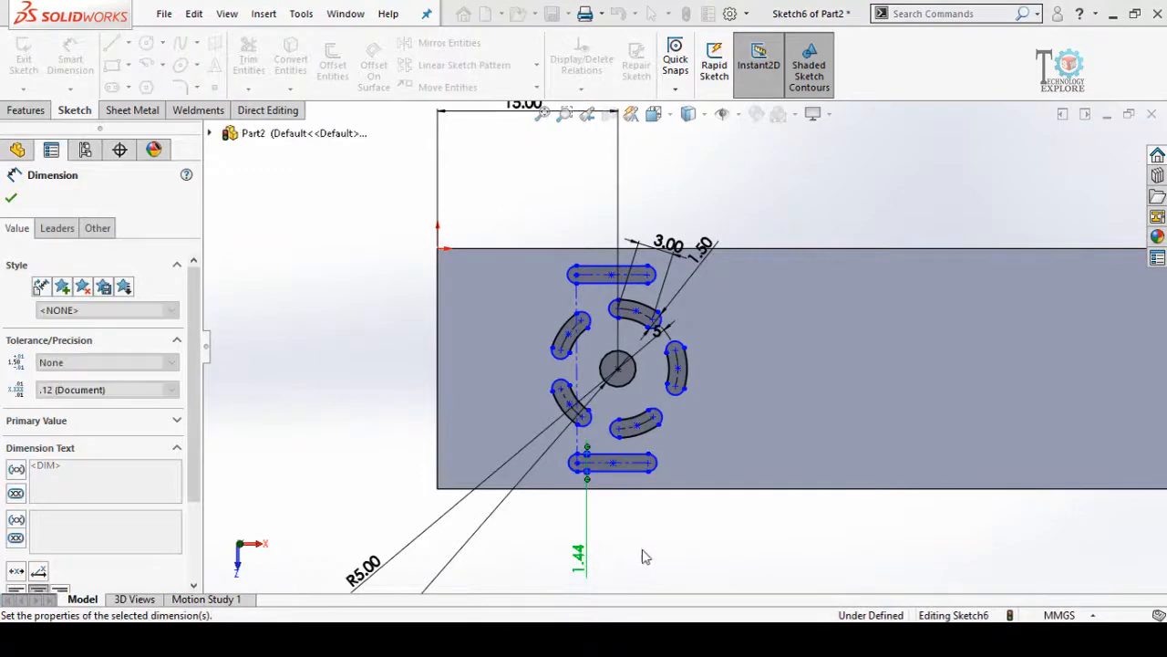
Dimension the lower straight slot's centre-to-centre length as 5 mm.
left_click(591, 473)
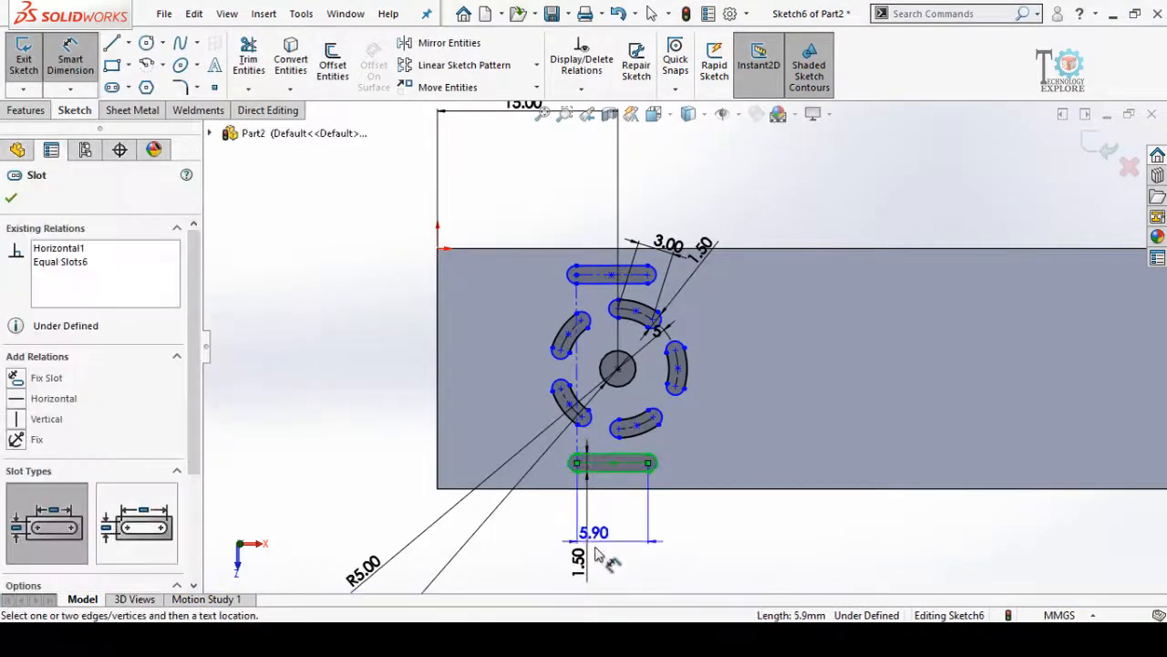
left_click(616, 564)
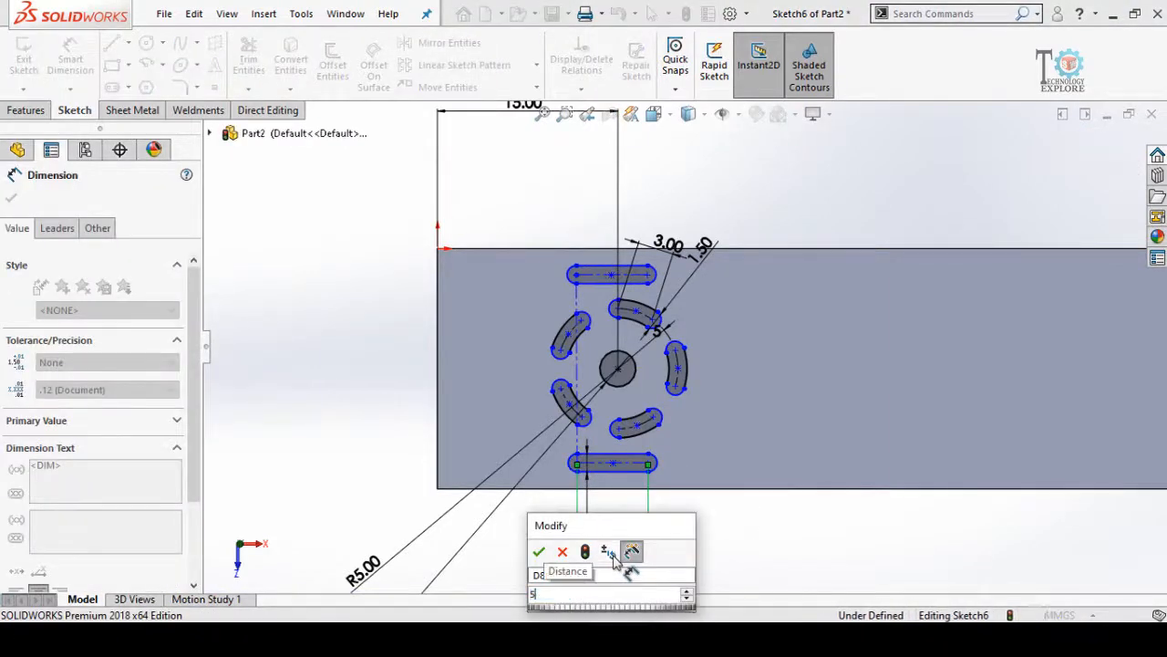
key("Return")
key("Escape")
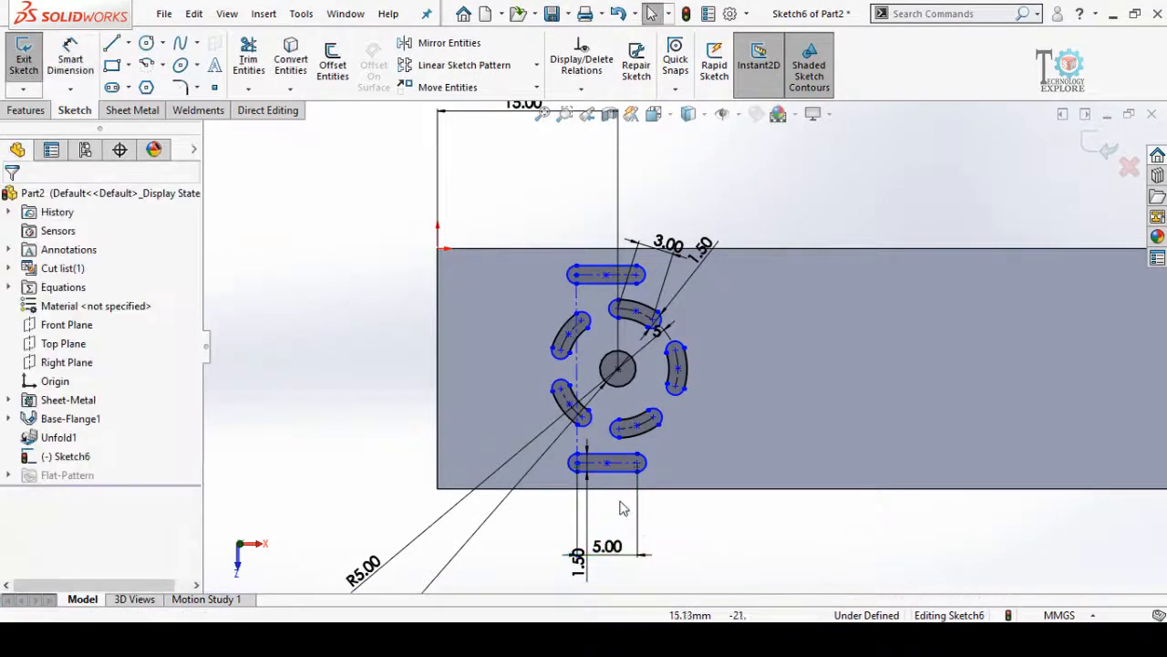
Add a Vertical relation between the lower straight slot's midpoint and the circle's centre.
left_click(609, 465)
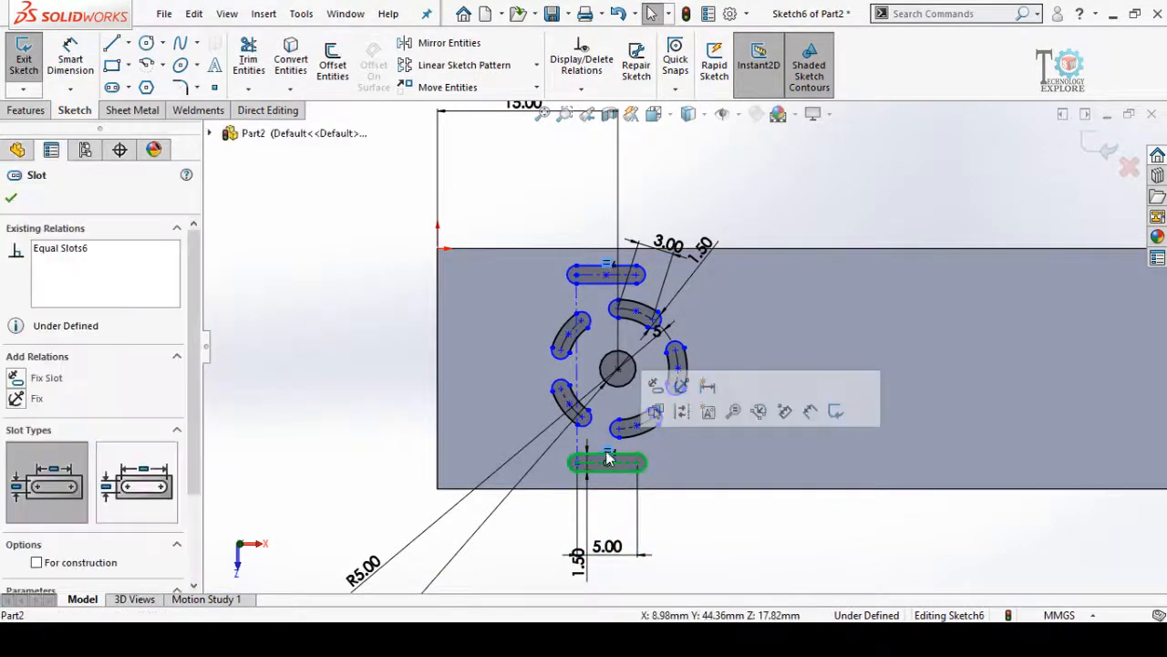
left_click(618, 369, "ctrl")
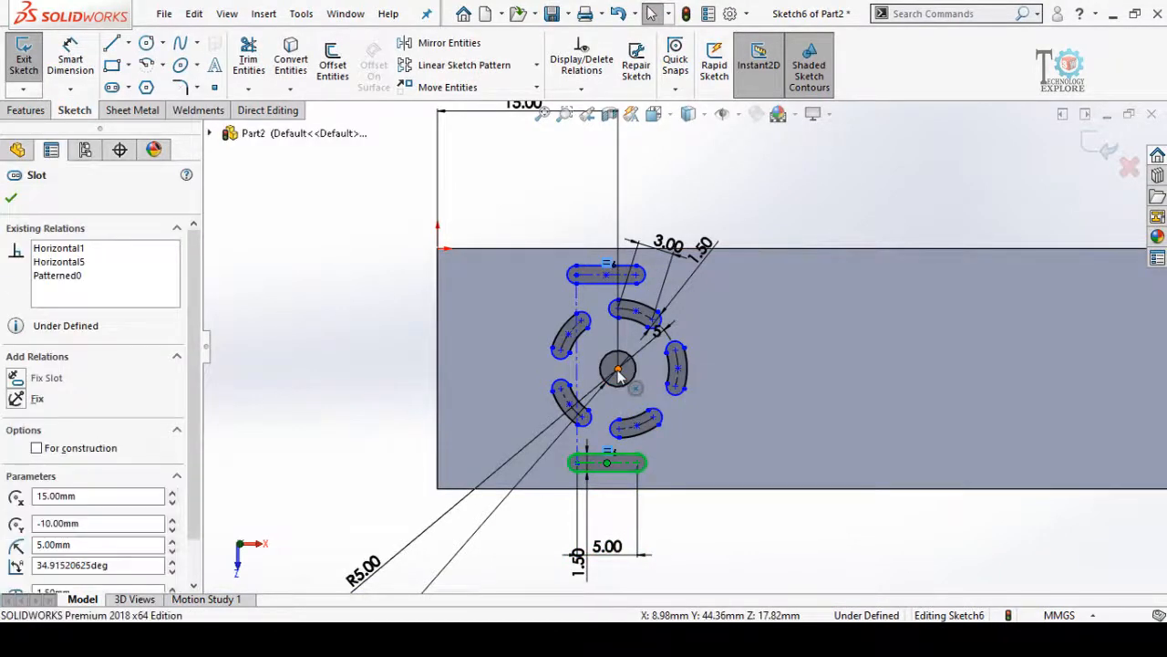
left_click(746, 298)
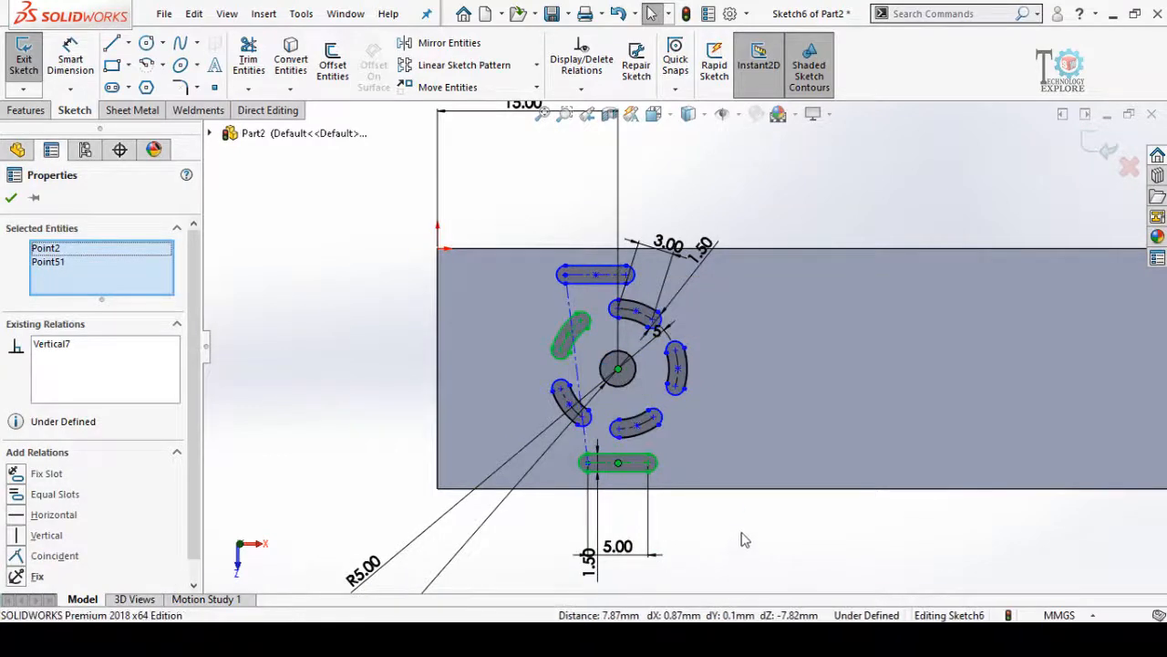
key("Escape")
Make the centerline joining the two straight slots vertical.
left_click(578, 364)
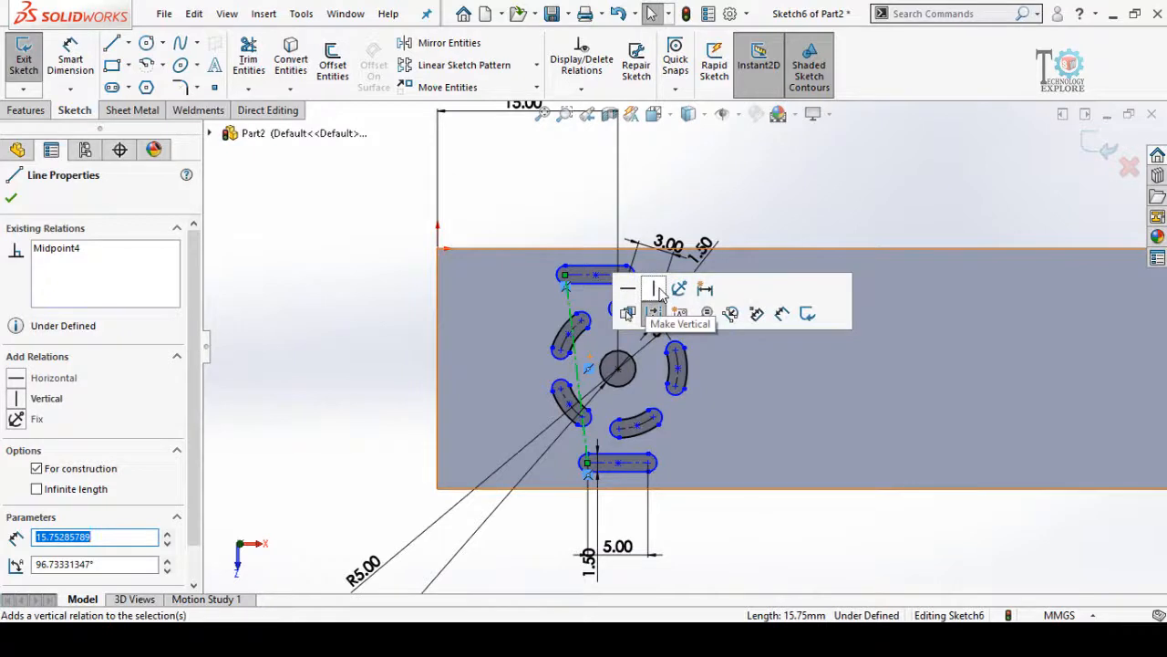
left_click(659, 290)
left_click(741, 539)
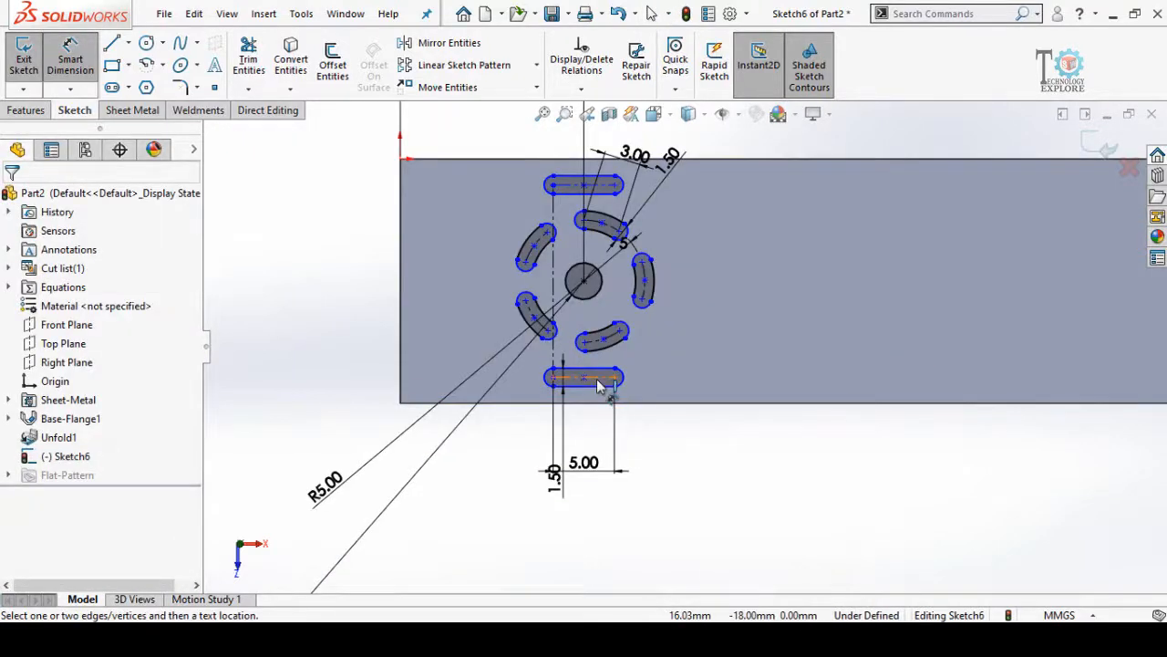
Dimension the gap between the lower straight slot's outer edge and the strip's lower edge as 1.5 mm.
left_click(601, 392)
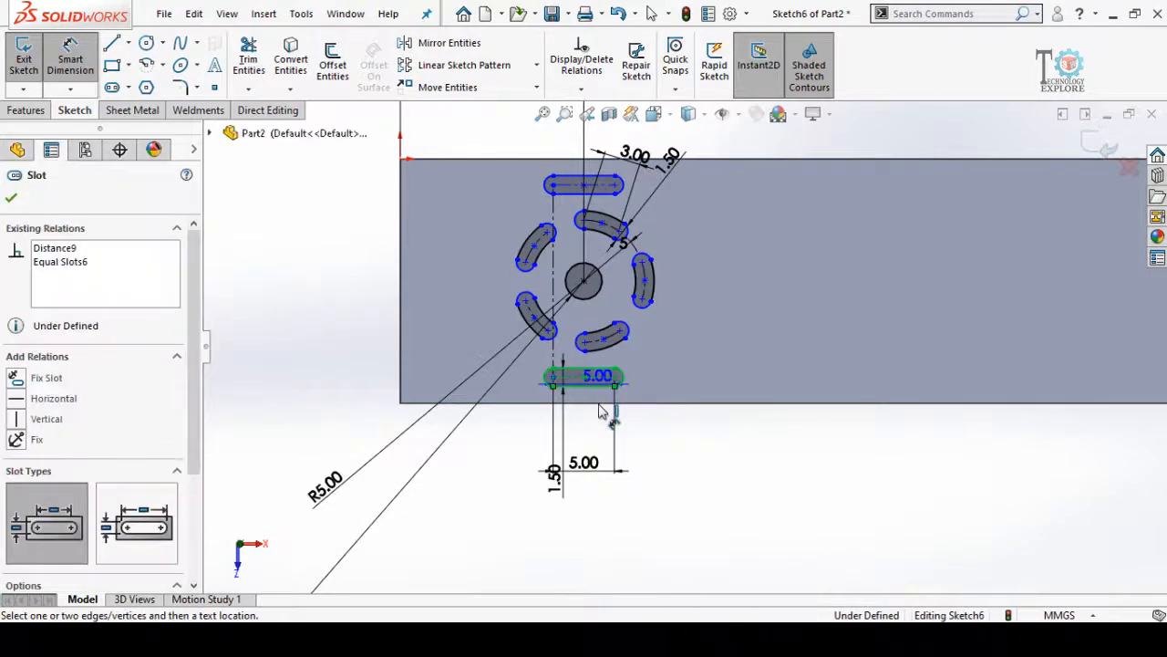
left_click(603, 402)
left_click(690, 493)
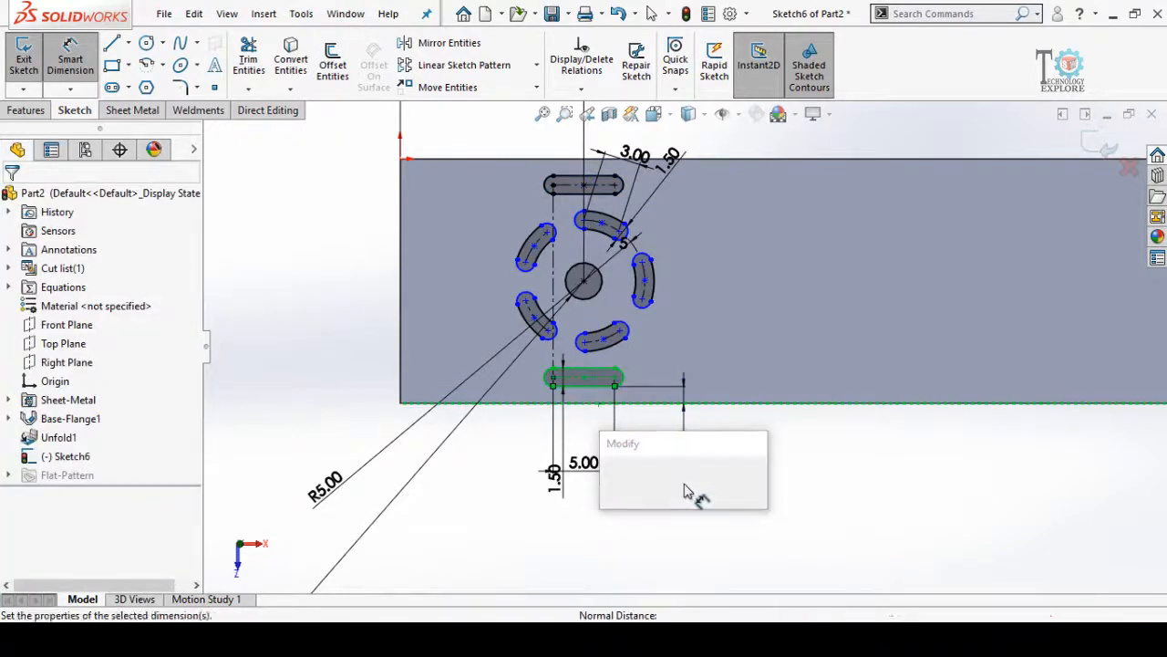
type("1.5")
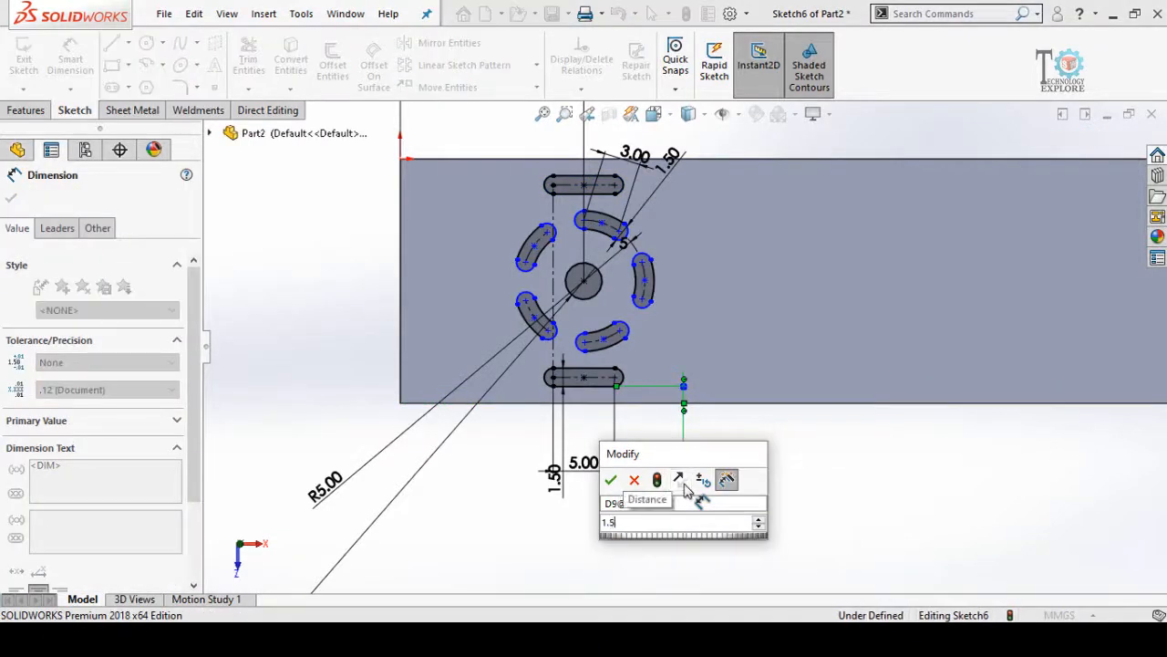
key("Return")
scroll(737, 295, "up", 5)
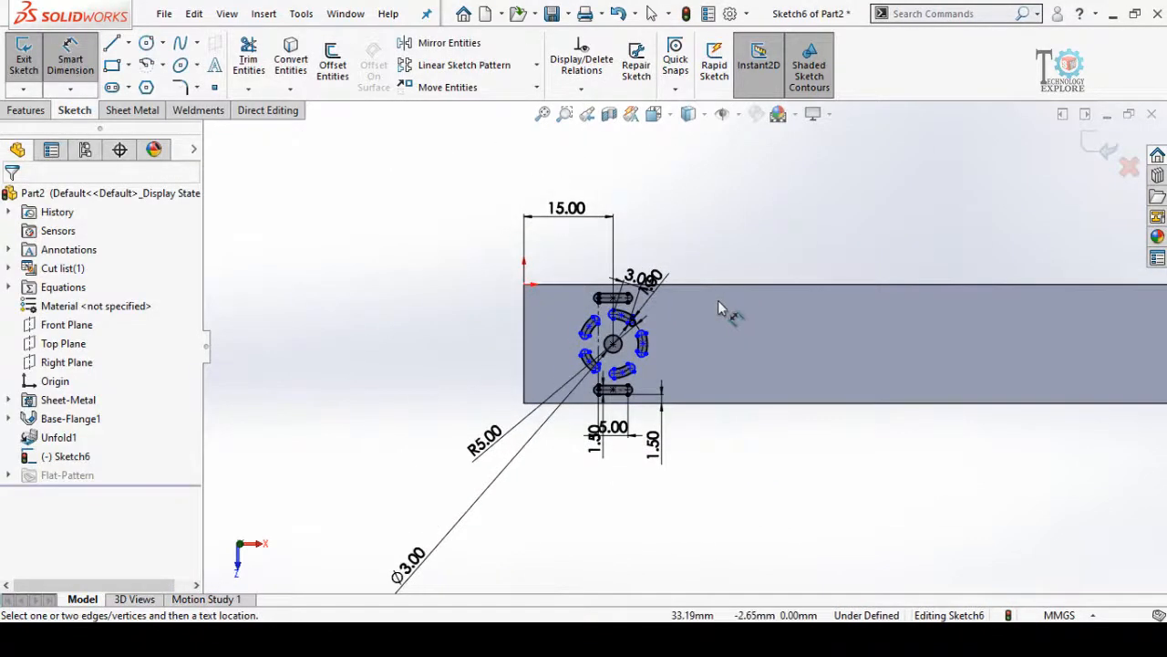
Cut the sketched circle, arc slots and straight slots through the flattened strip with an Extruded Cut.
left_click(38, 111)
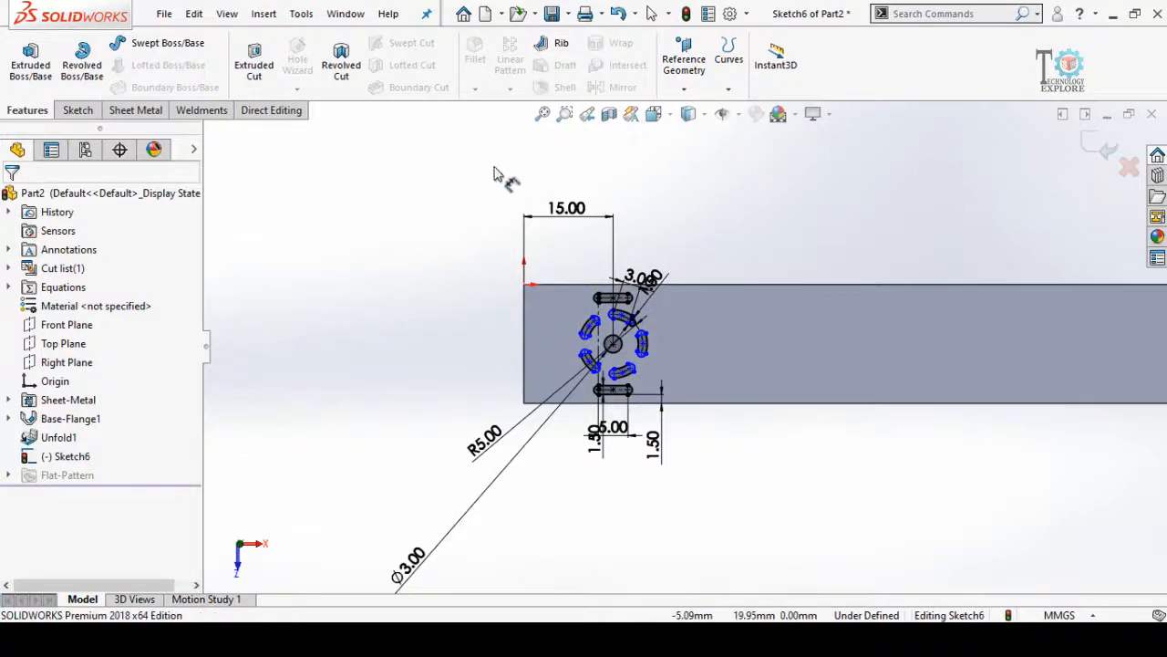
left_click(255, 76)
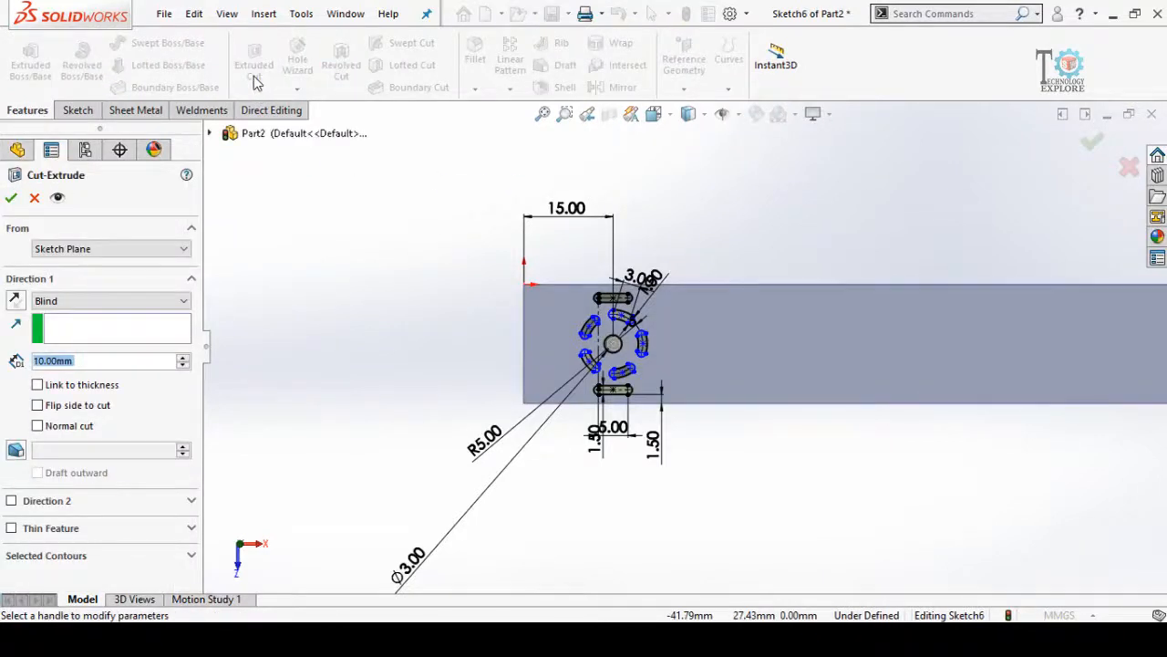
left_click(102, 300)
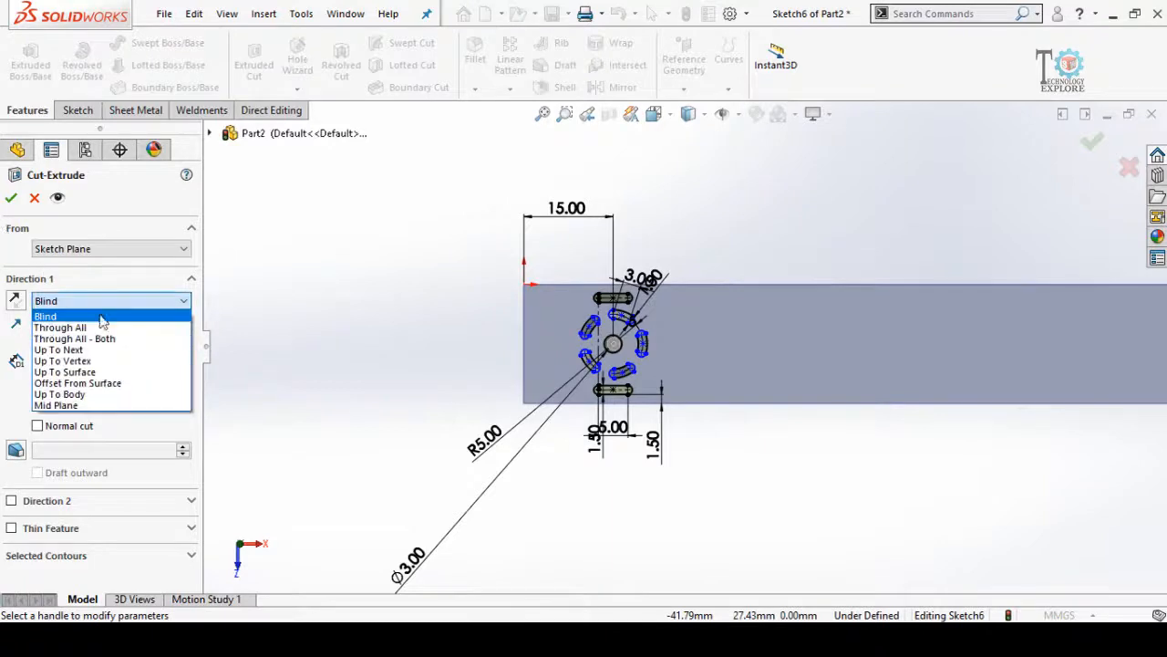
left_click(64, 315)
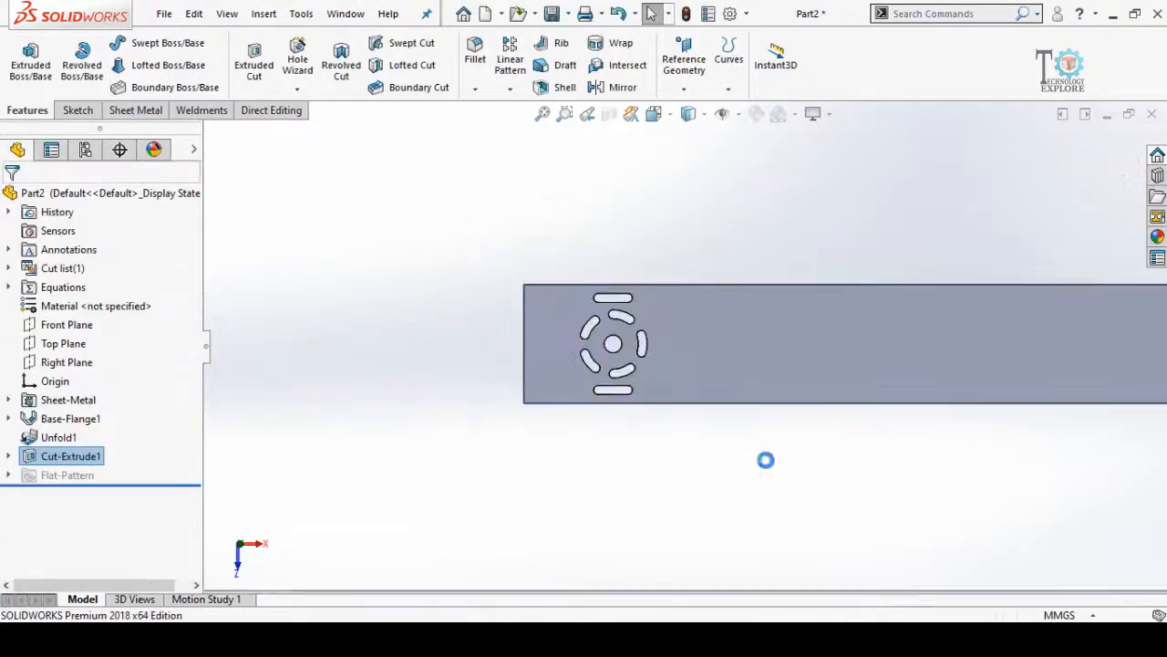
Pattern the hole and slot cut linearly along the strip's upper long edge with 15 mm spacing and 16 instances.
left_click(55, 458)
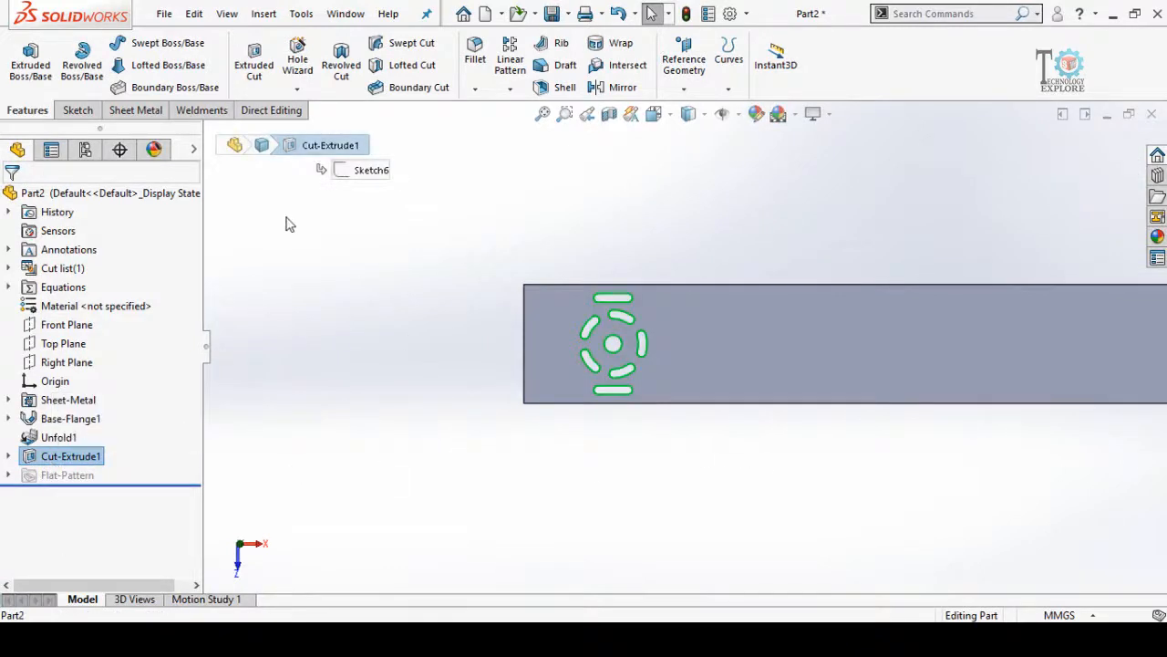
left_click(511, 73)
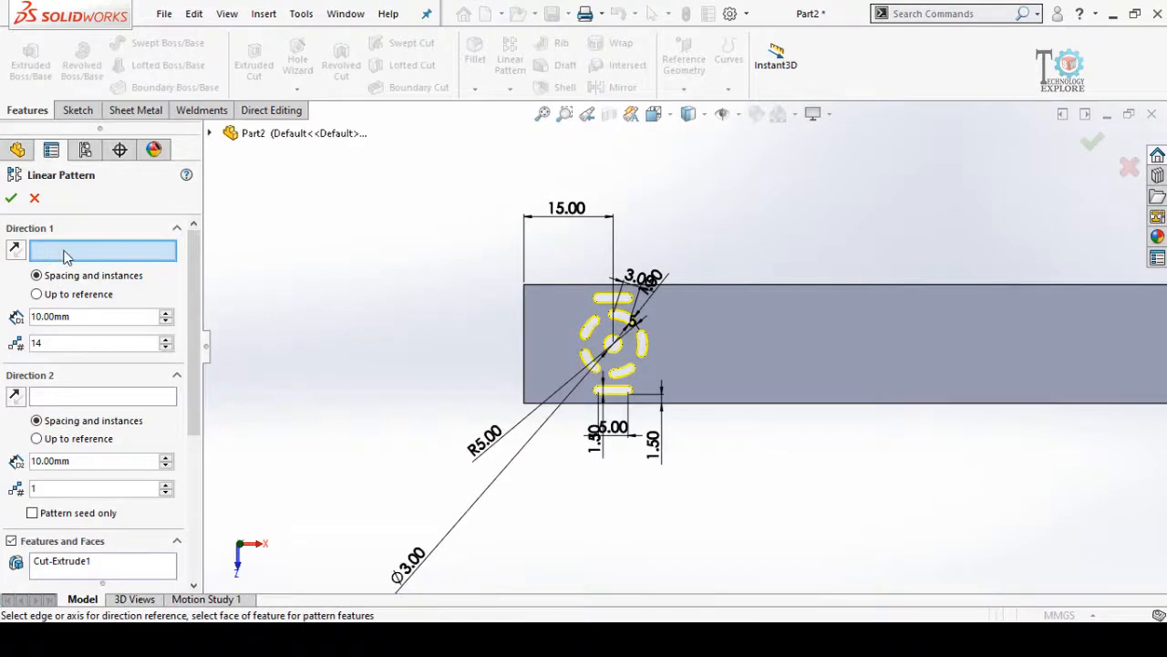
left_click(725, 285)
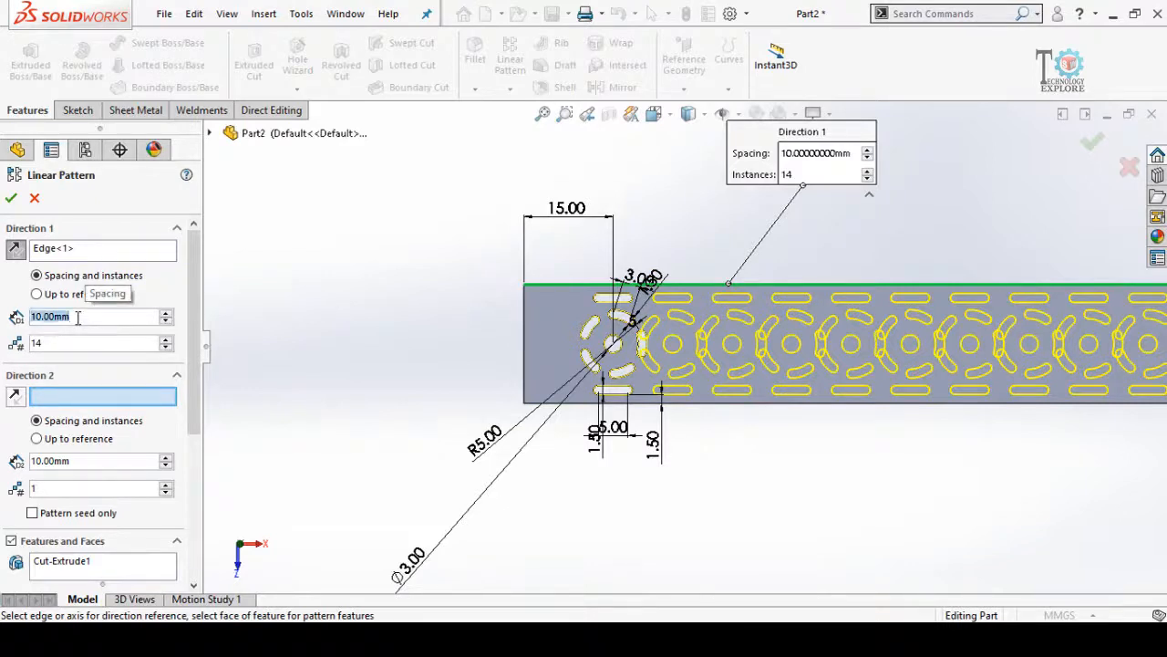
type("15")
key("Return")
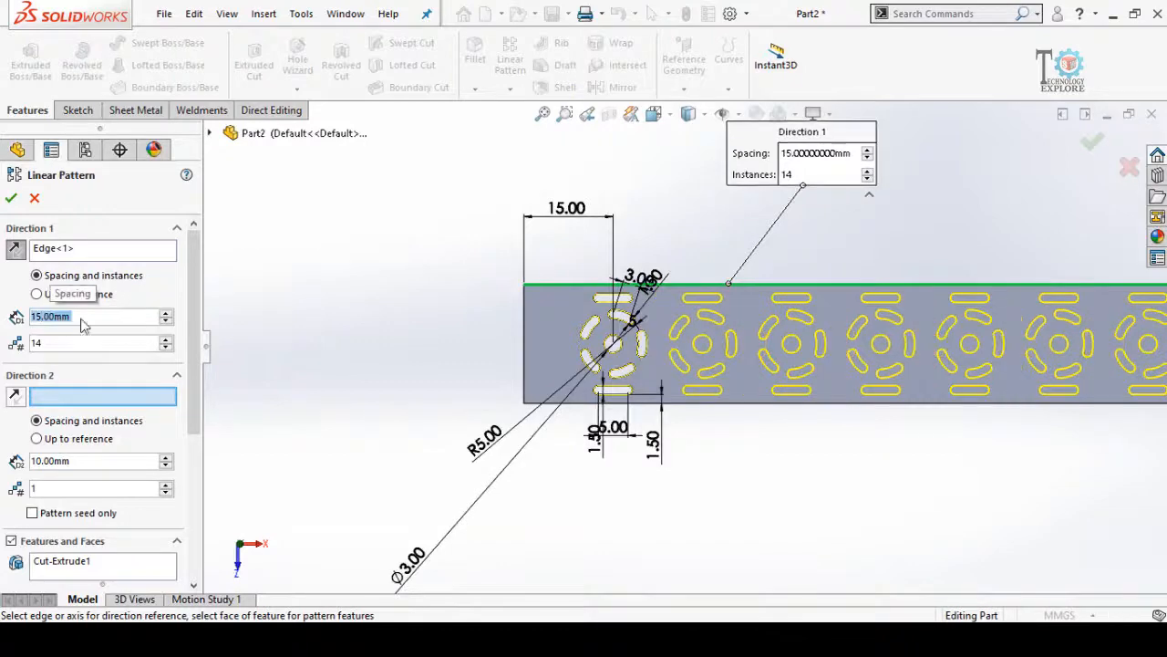
scroll(779, 507, "up", 2)
scroll(780, 507, "up", 2)
scroll(1045, 361, "down", 2)
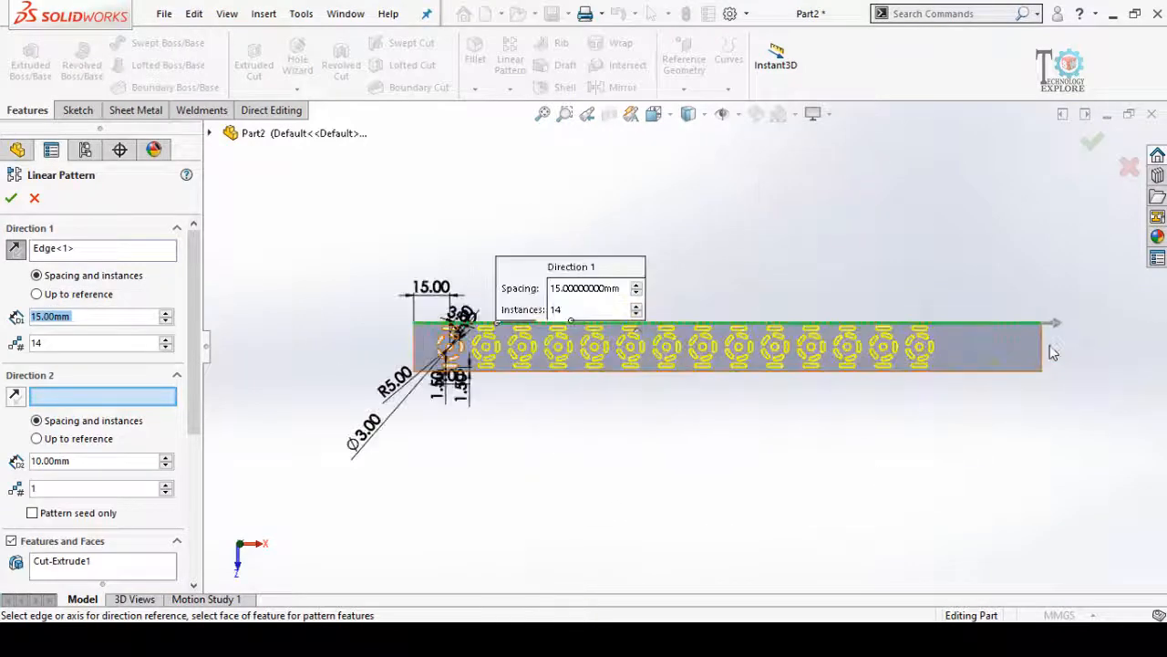
left_click(166, 340)
left_click(166, 339)
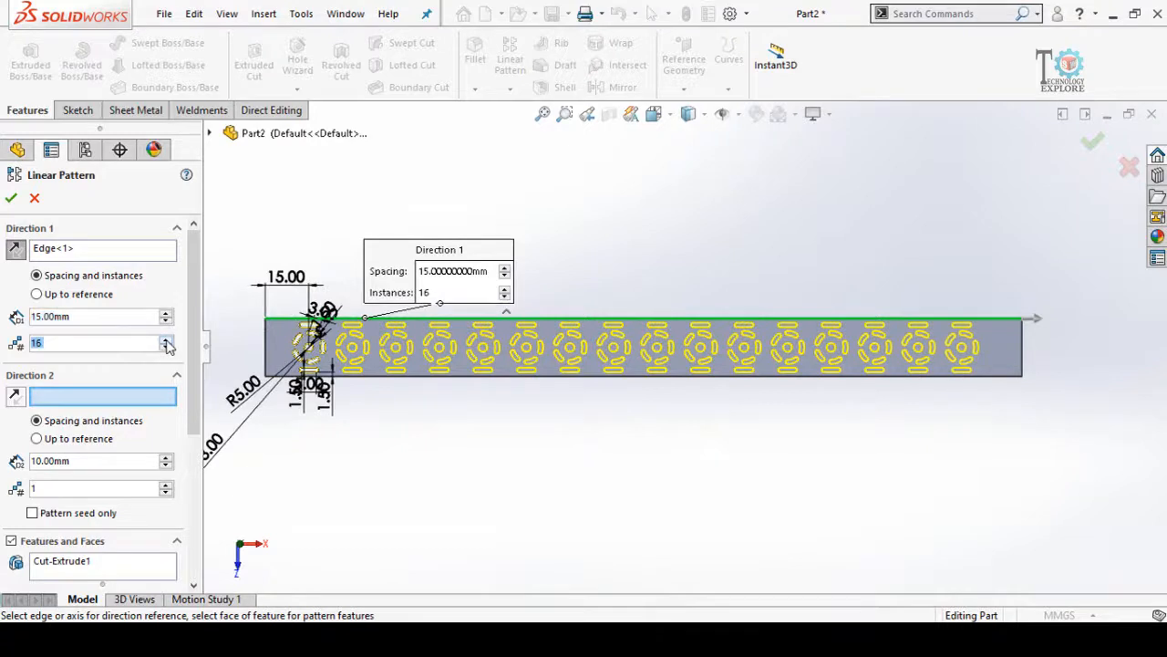
left_click(11, 201)
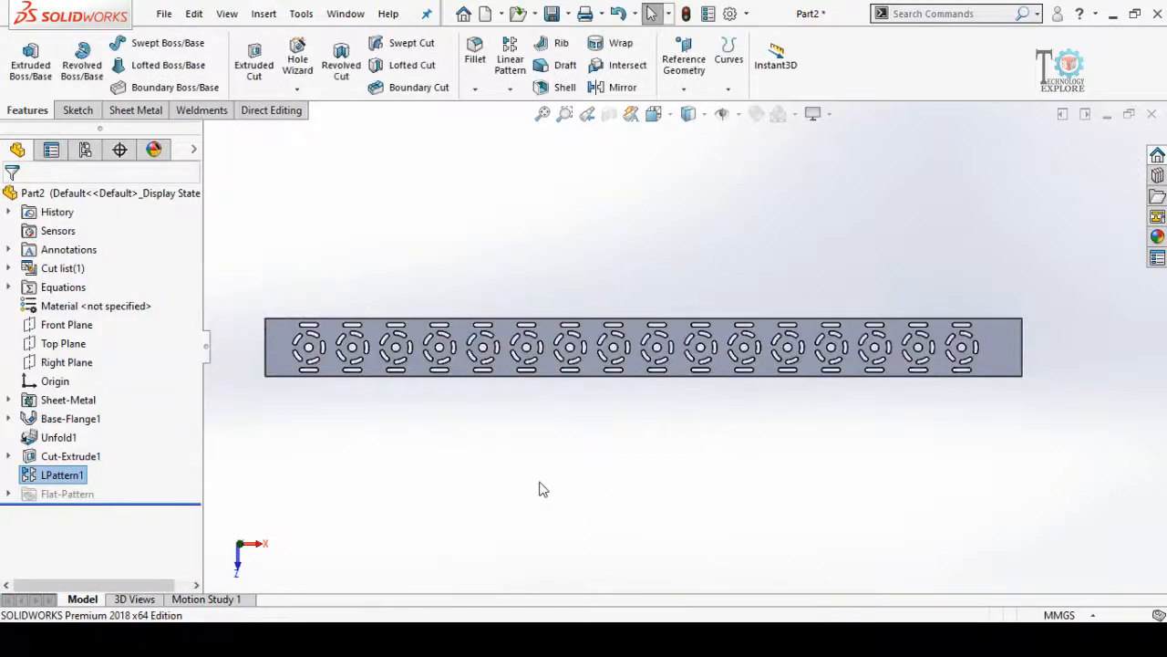
Face the strip squarely and set up saving it to the Desktop in Dxf (*.dxf) format.
middle_click_drag(539, 487, 647, 432)
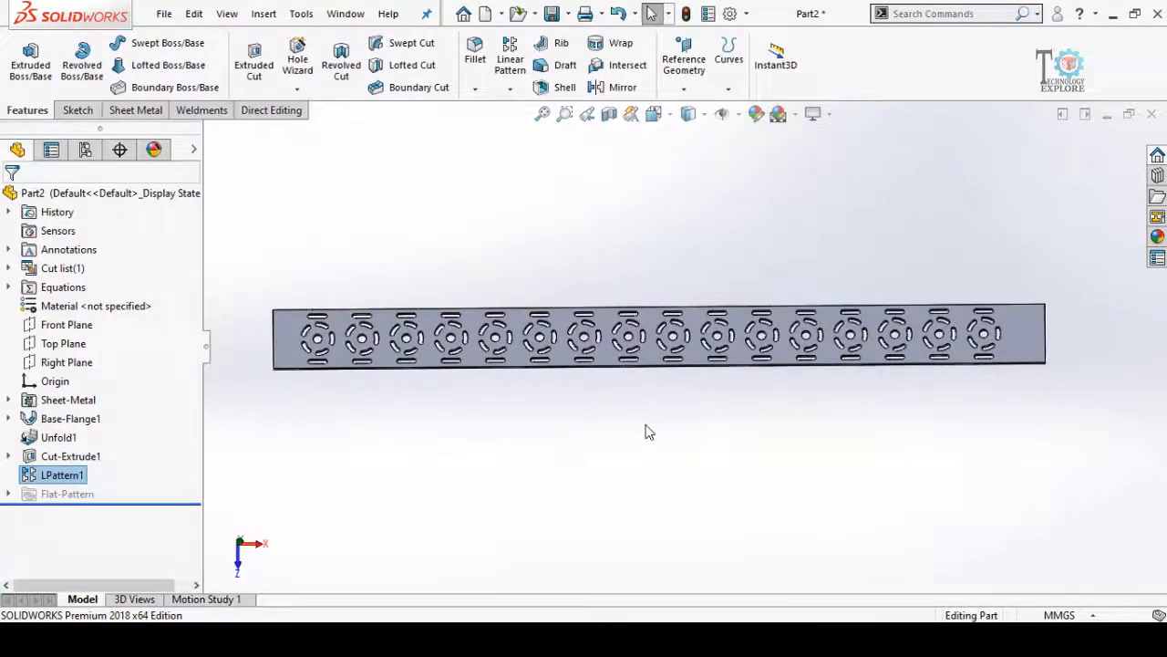
left_click(653, 366)
left_click(800, 315)
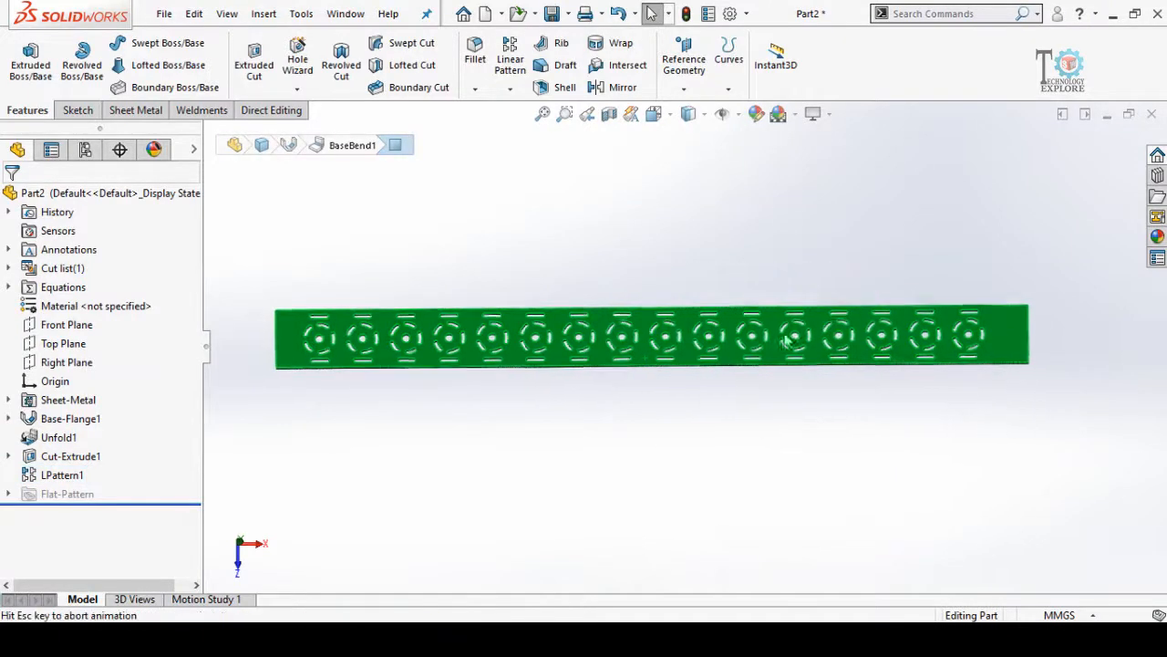
left_click(689, 415)
scroll(731, 375, "down", 1)
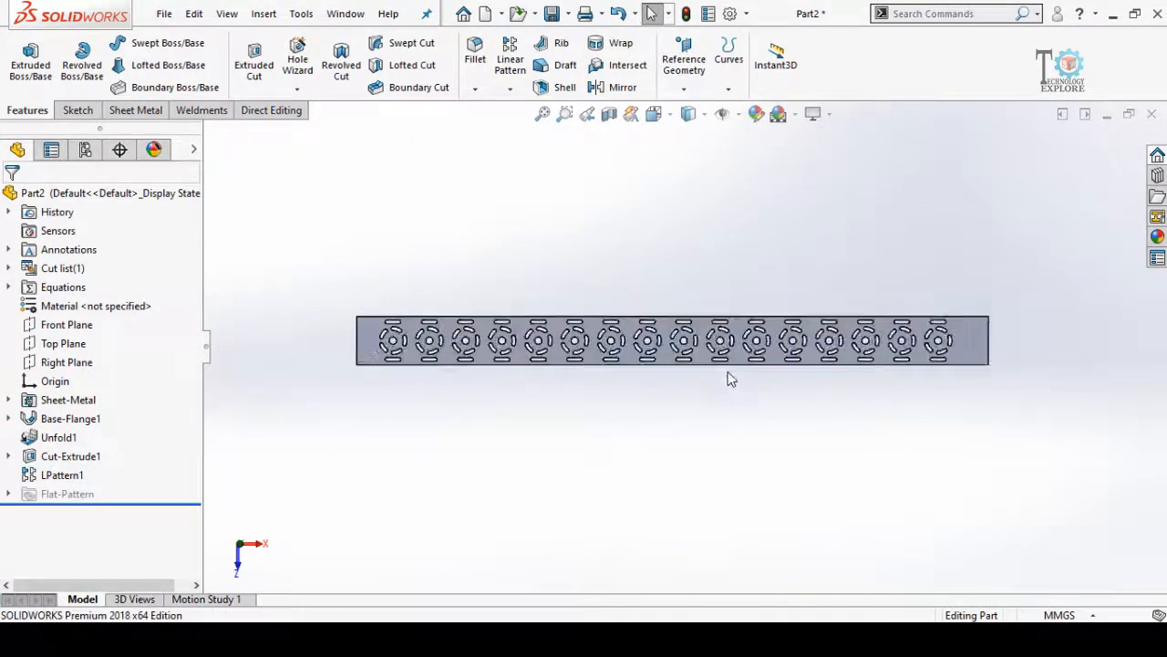
left_click(569, 15)
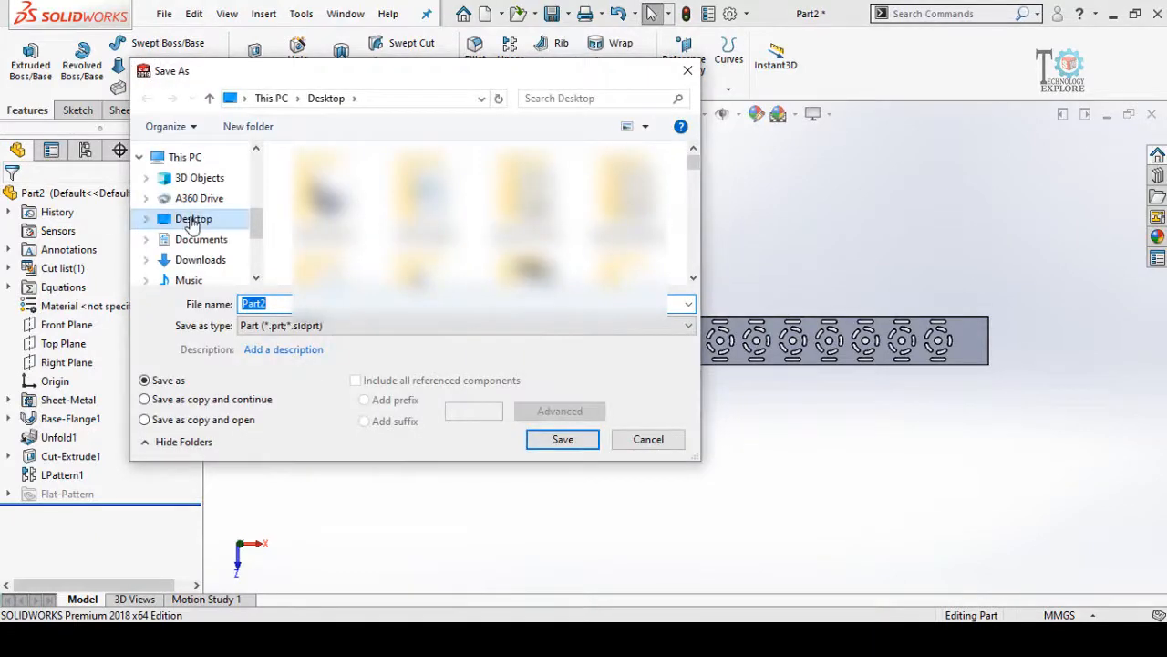
left_click(280, 324)
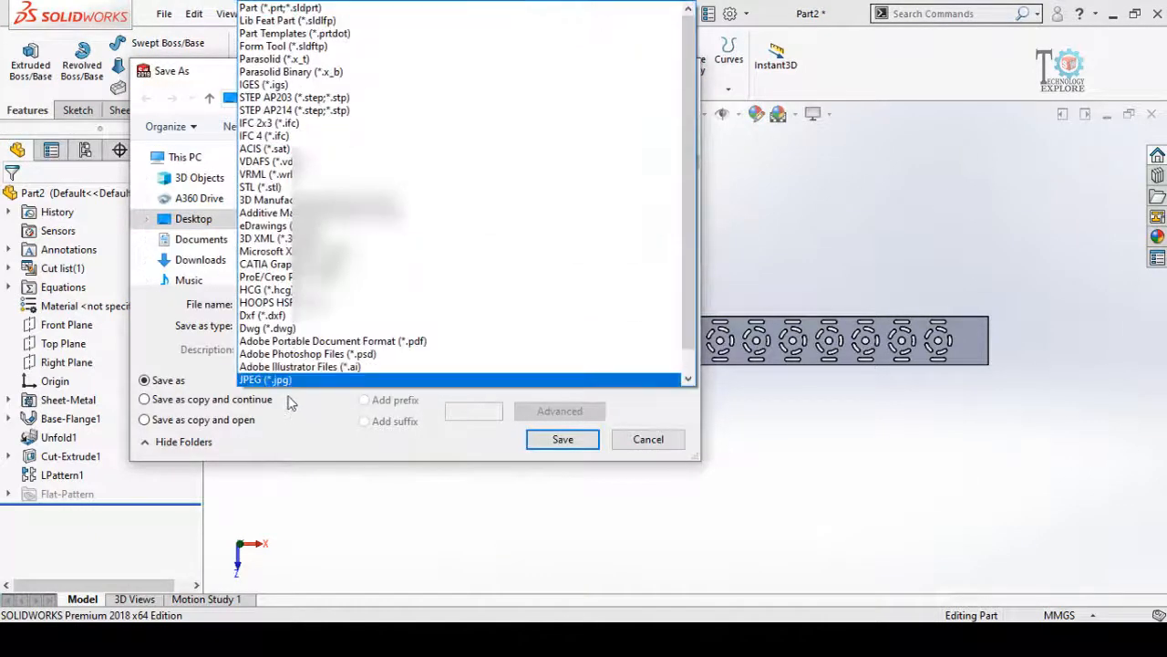
left_click(297, 444)
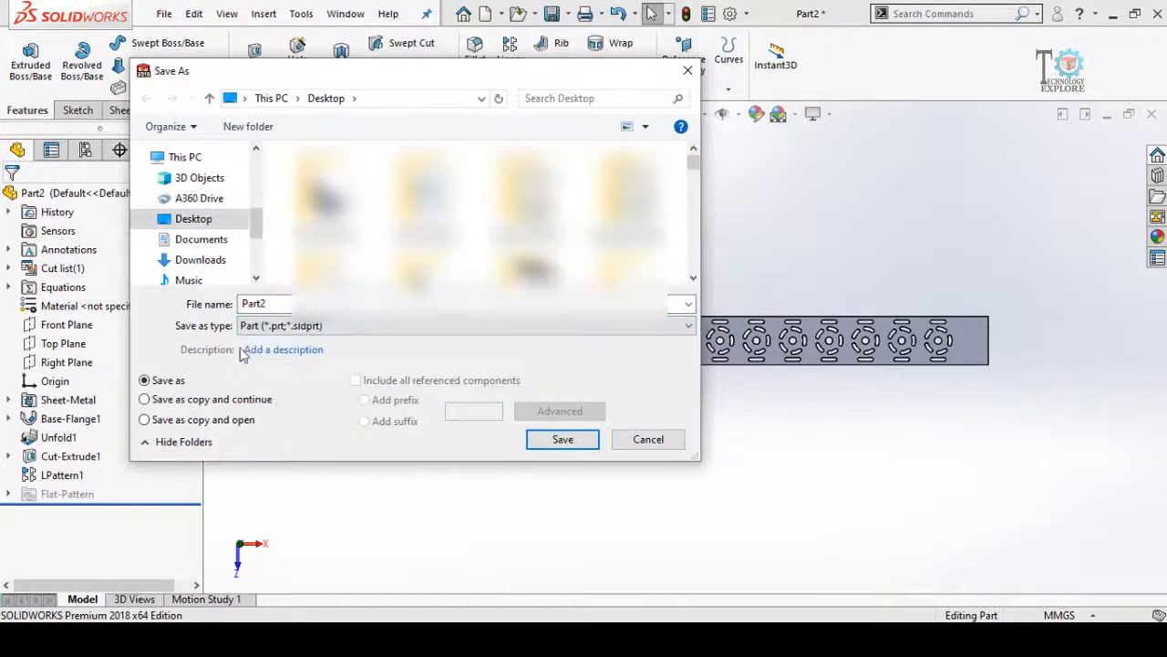
left_click(290, 328)
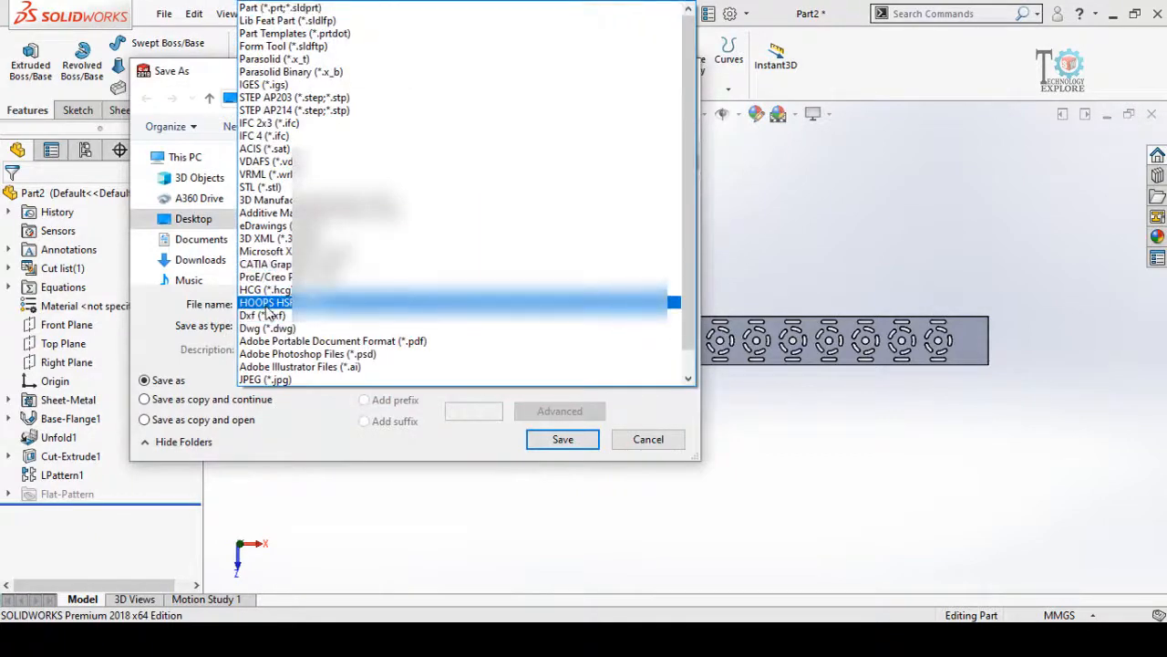
left_click(265, 316)
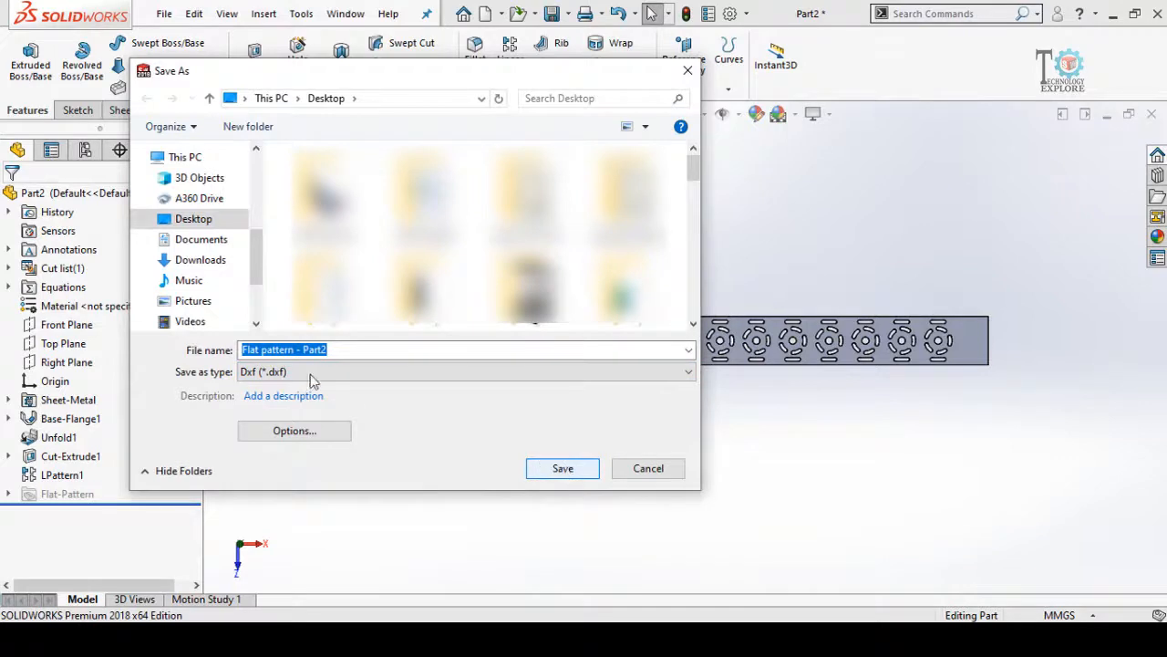
Name the DXF file Bangle and export the flat pattern as sheet metal with only its geometry.
double_click(338, 351)
left_click_drag(339, 352, 198, 372)
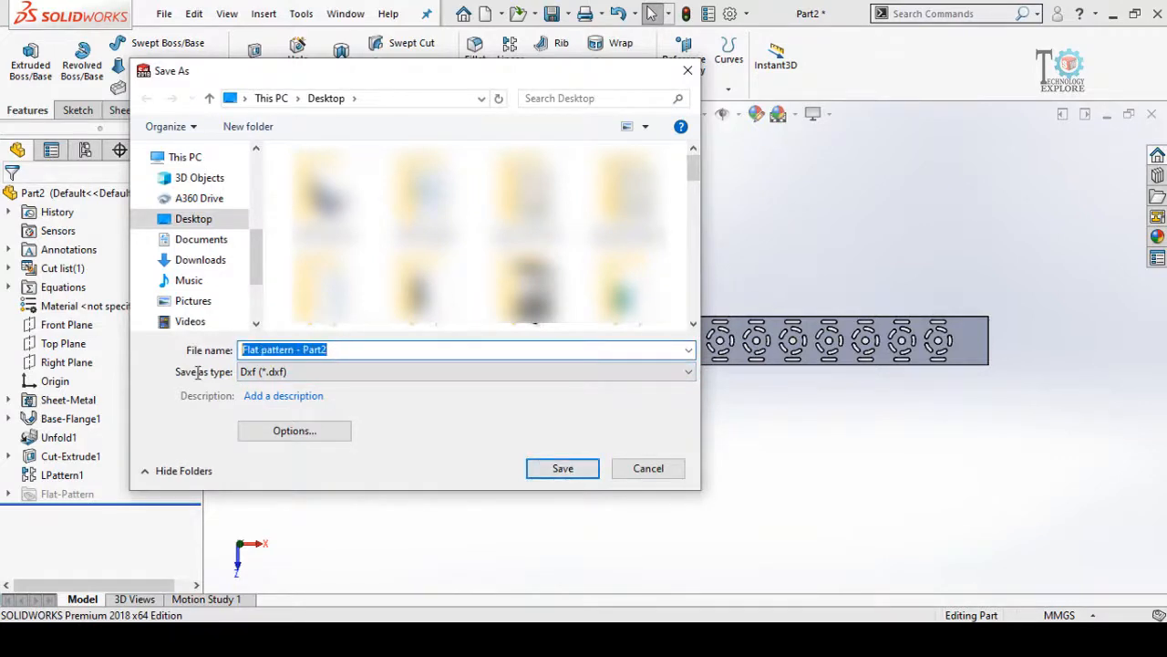
type("Ban")
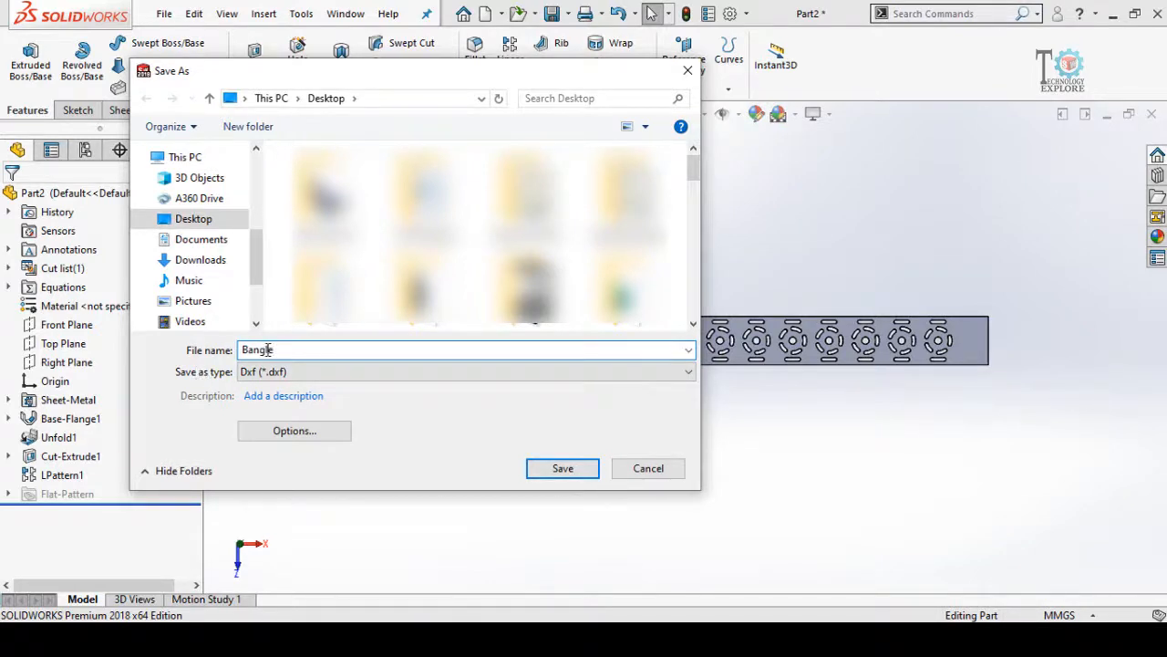
type("gle")
left_click(534, 473)
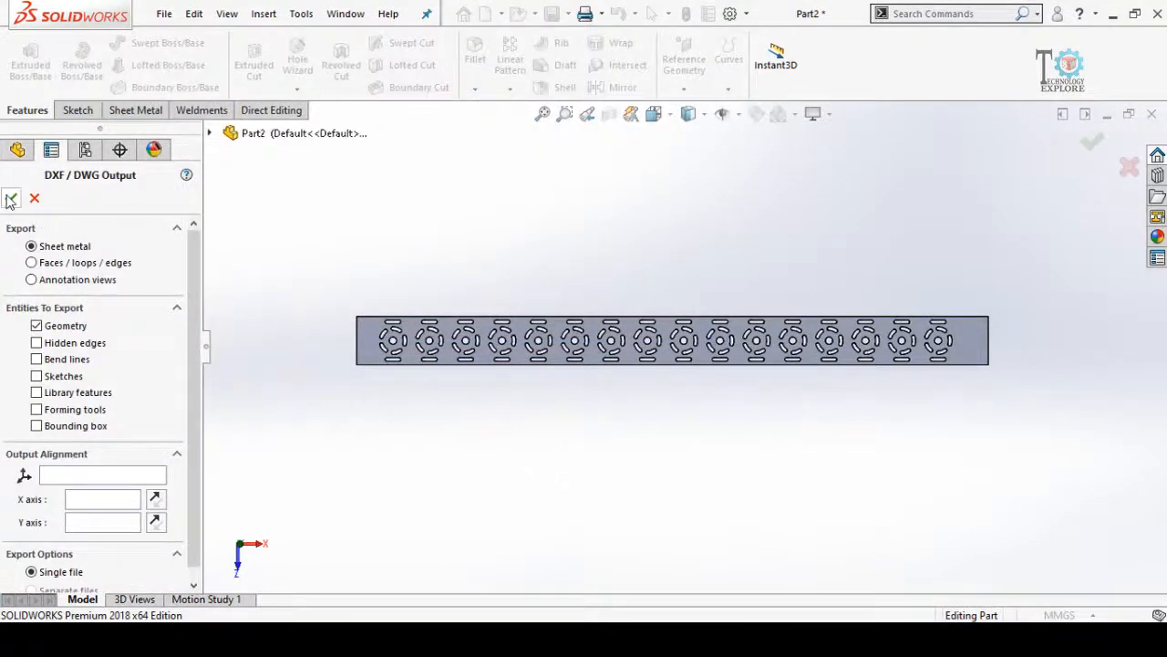
left_click(11, 199)
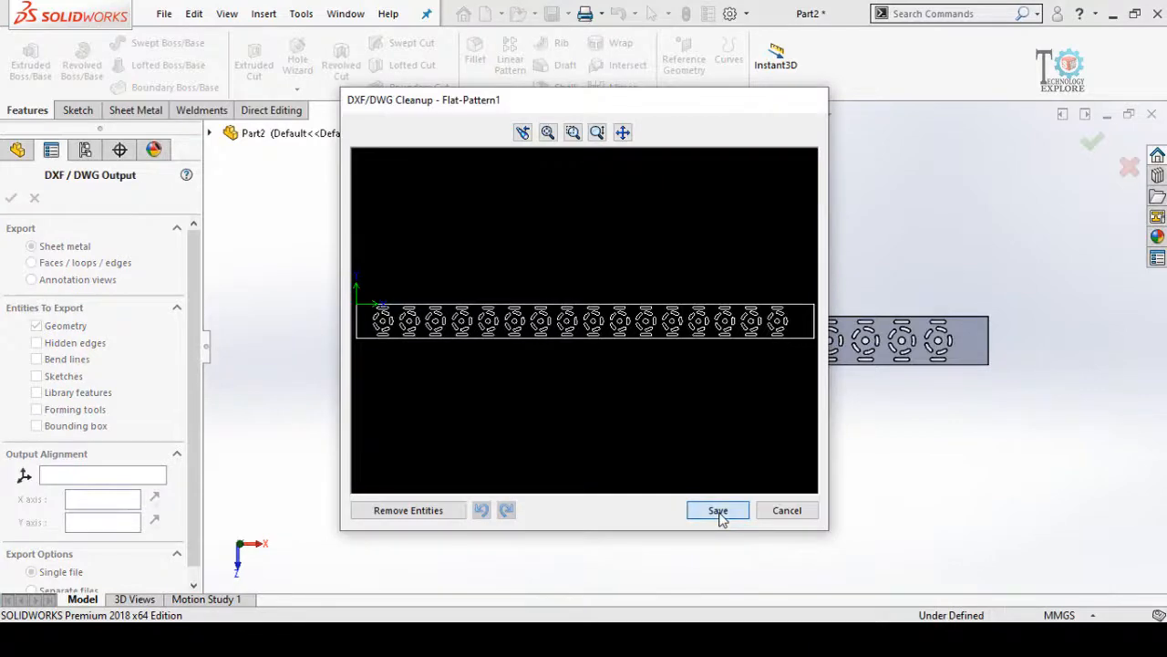
left_click(718, 511)
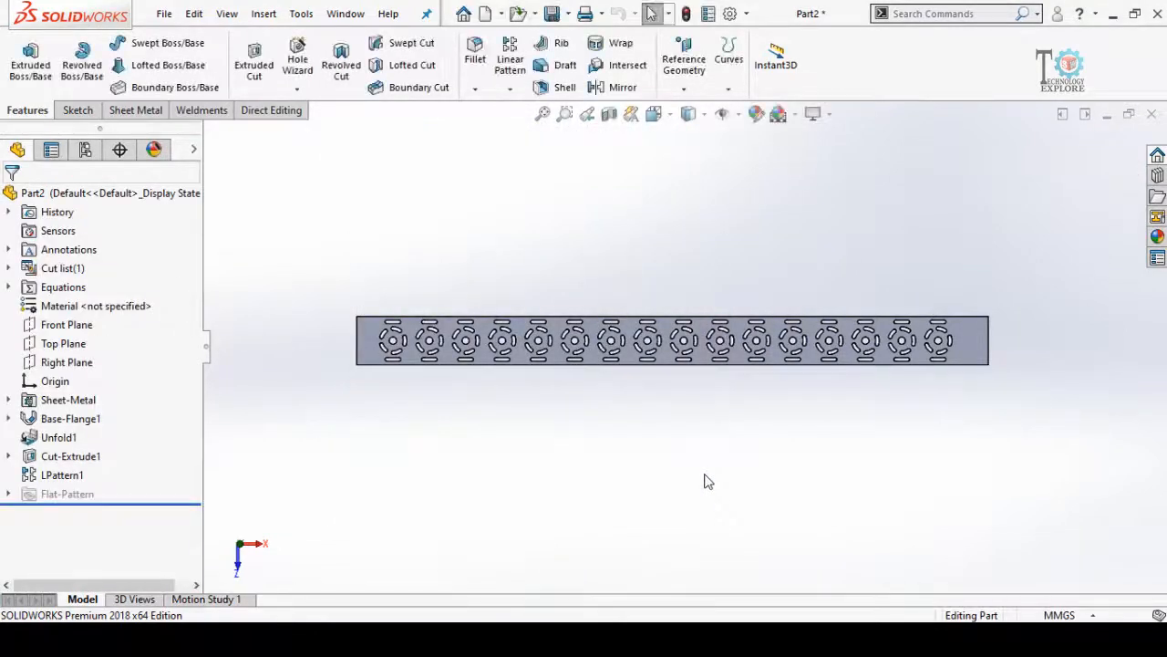
Fold the patterned strip back into a ring, keeping its short end edge fixed and collecting all bends.
mouse_move(699, 451)
middle_mouse_down()
mouse_move(698, 396)
mouse_move(693, 446)
middle_mouse_up()
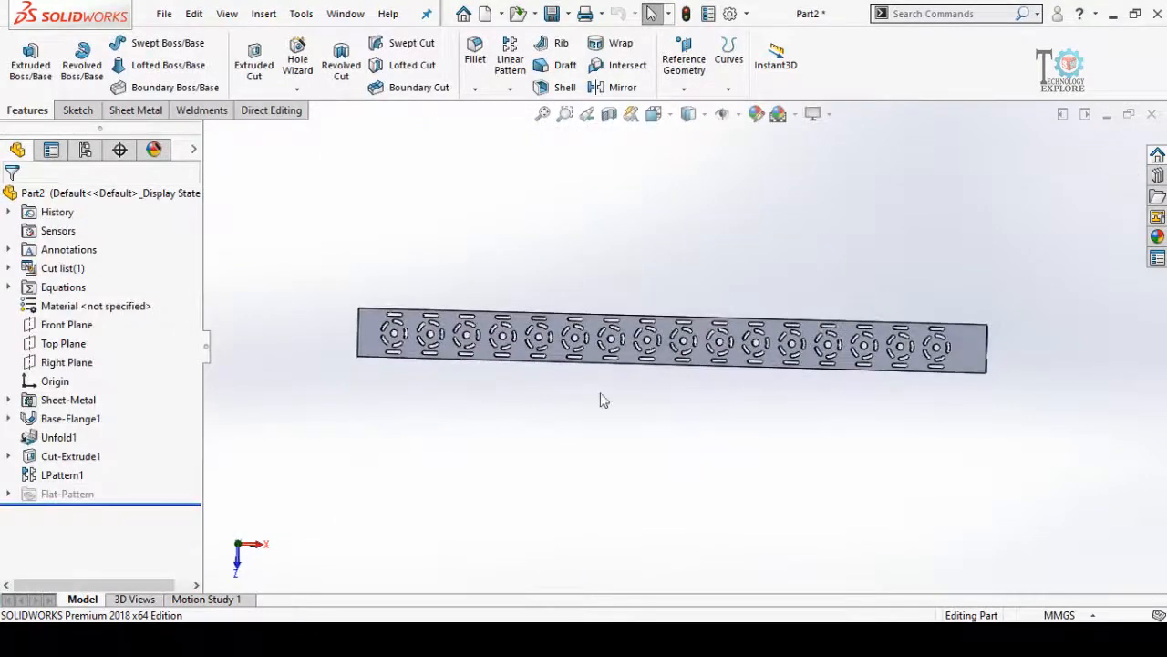
scroll(592, 264, "down", 2)
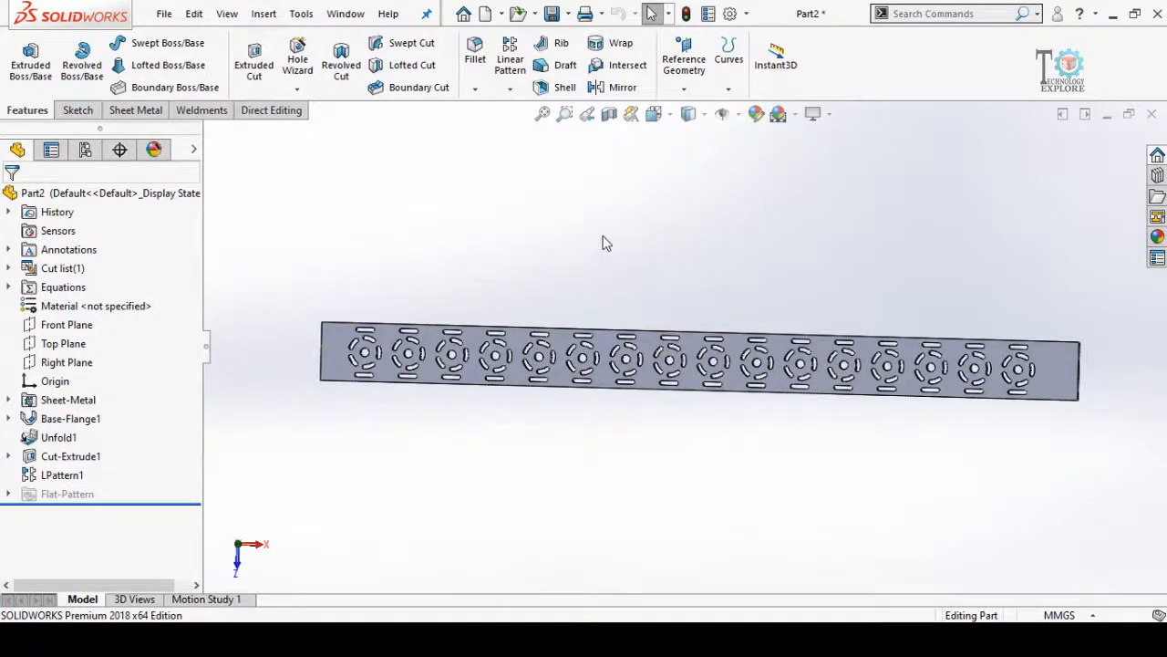
middle_click_drag(602, 243, 643, 161)
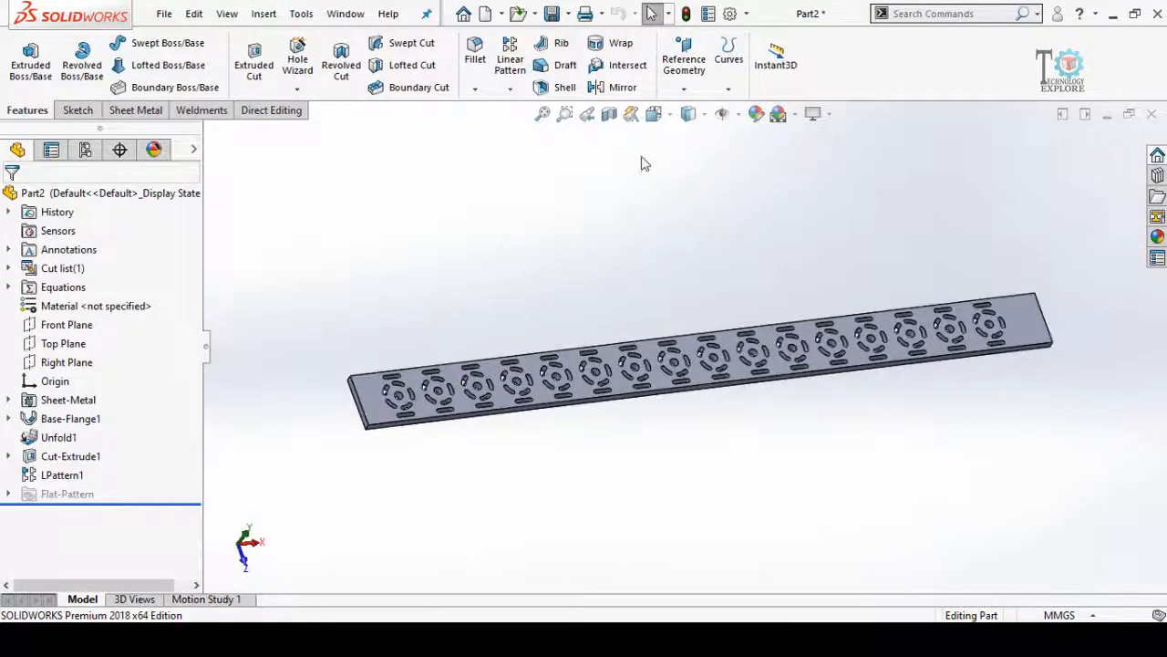
left_click(135, 110)
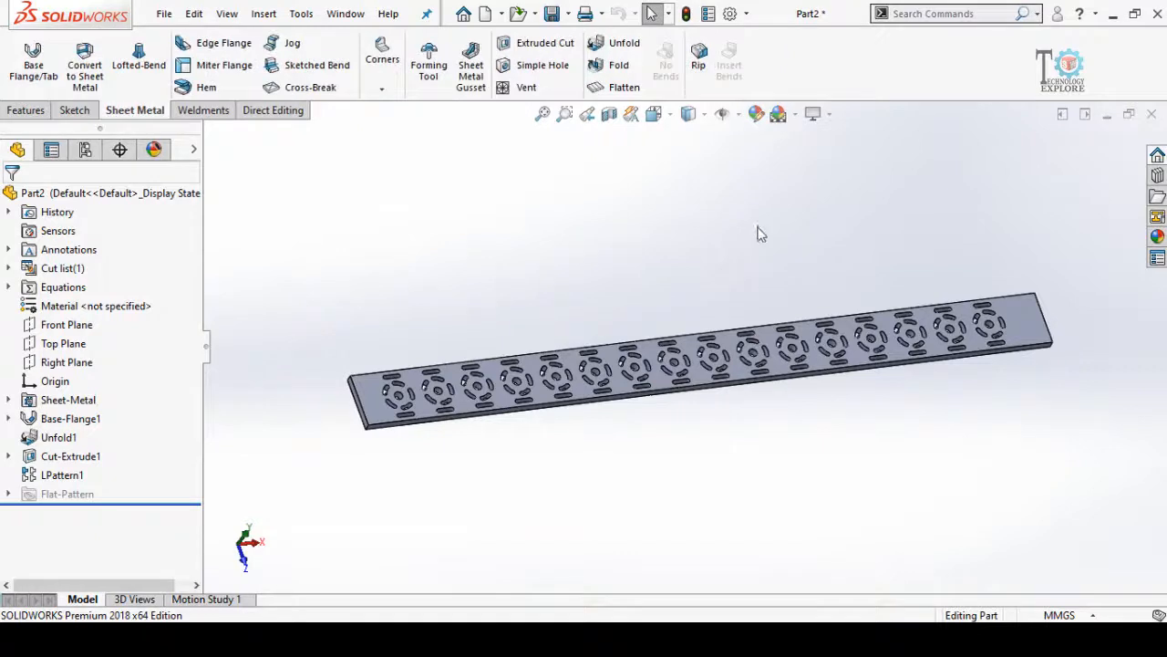
left_click(612, 73)
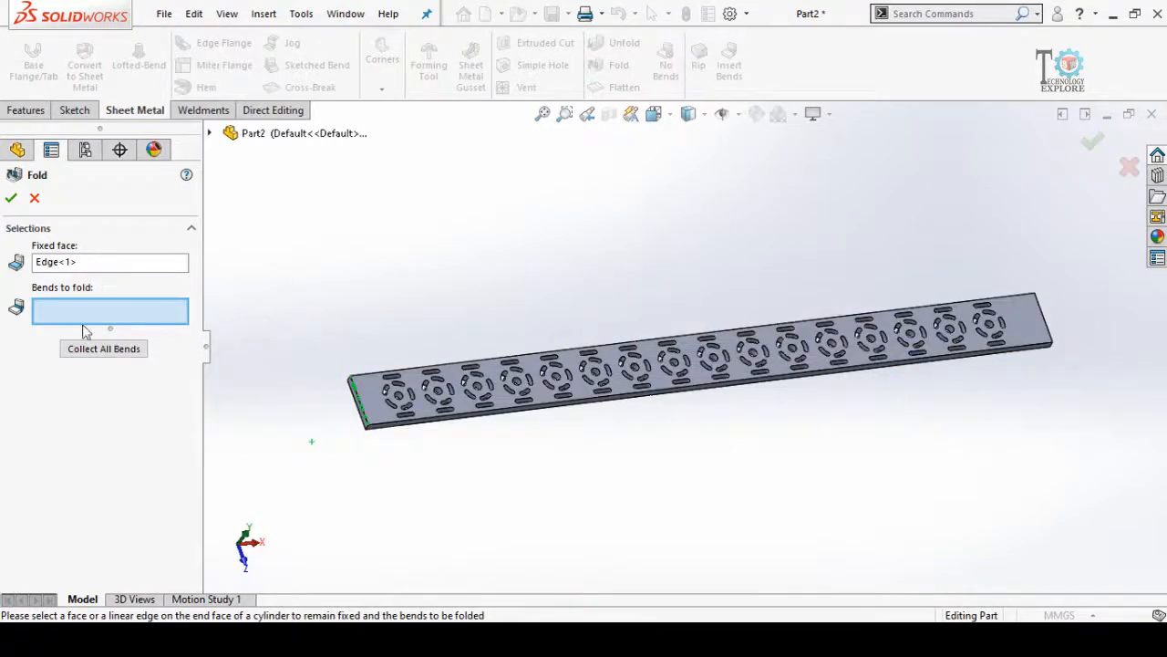
left_click(104, 353)
left_click(12, 201)
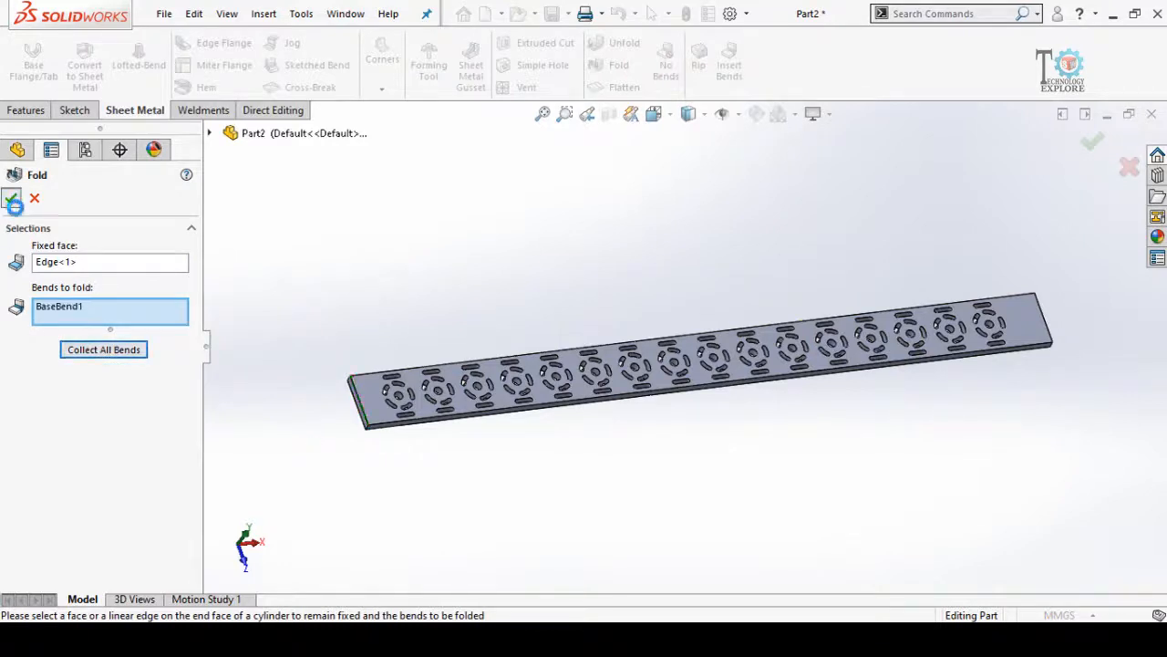
middle_click_drag(527, 408, 686, 491)
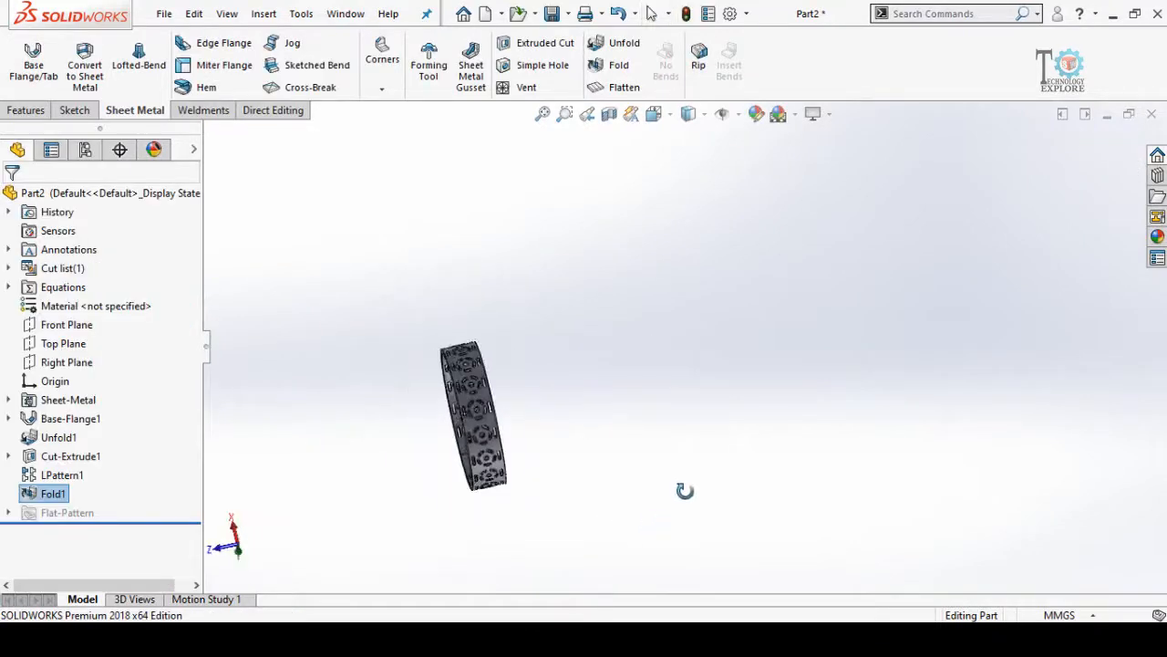
middle_click_drag(532, 427, 415, 415)
left_click(477, 383)
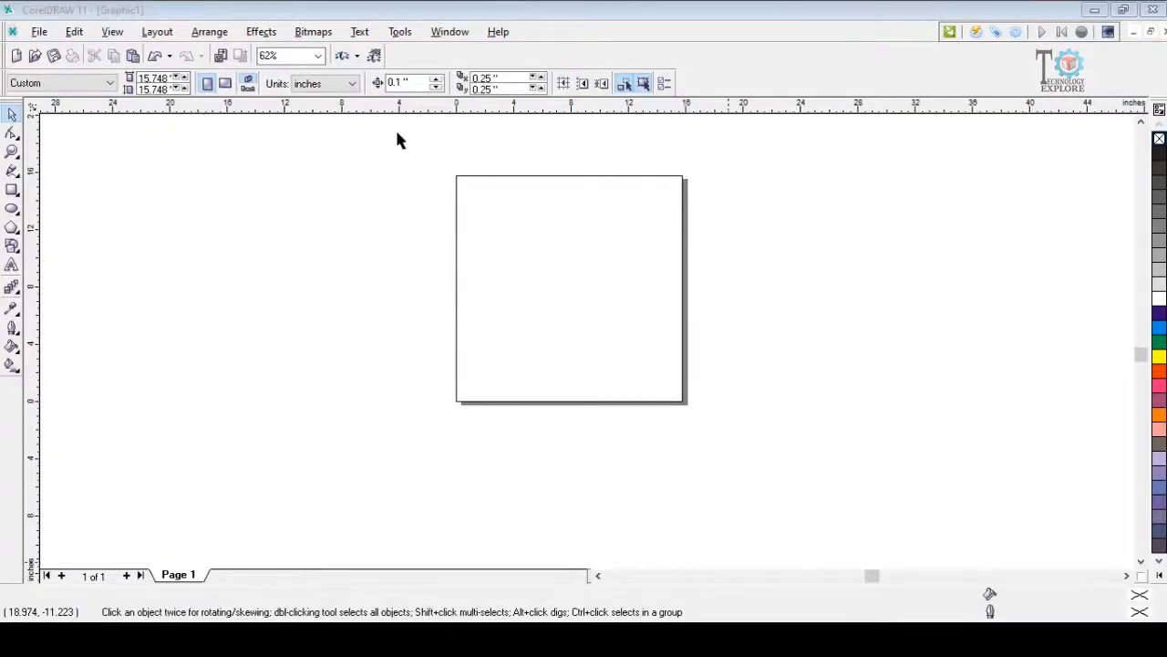
Switch to CorelDRAW and import Bangle.DXF near the page's upper-left corner, using Top projection and metric scaling (1 unit = 1 mm).
left_click(40, 32)
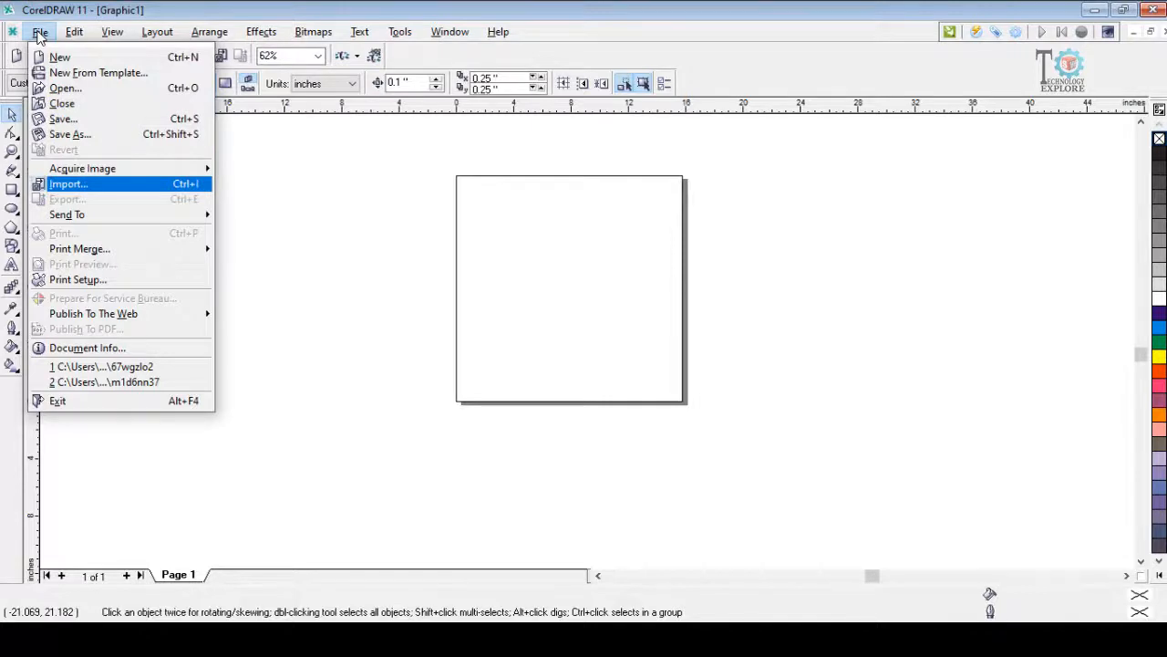
key("Return")
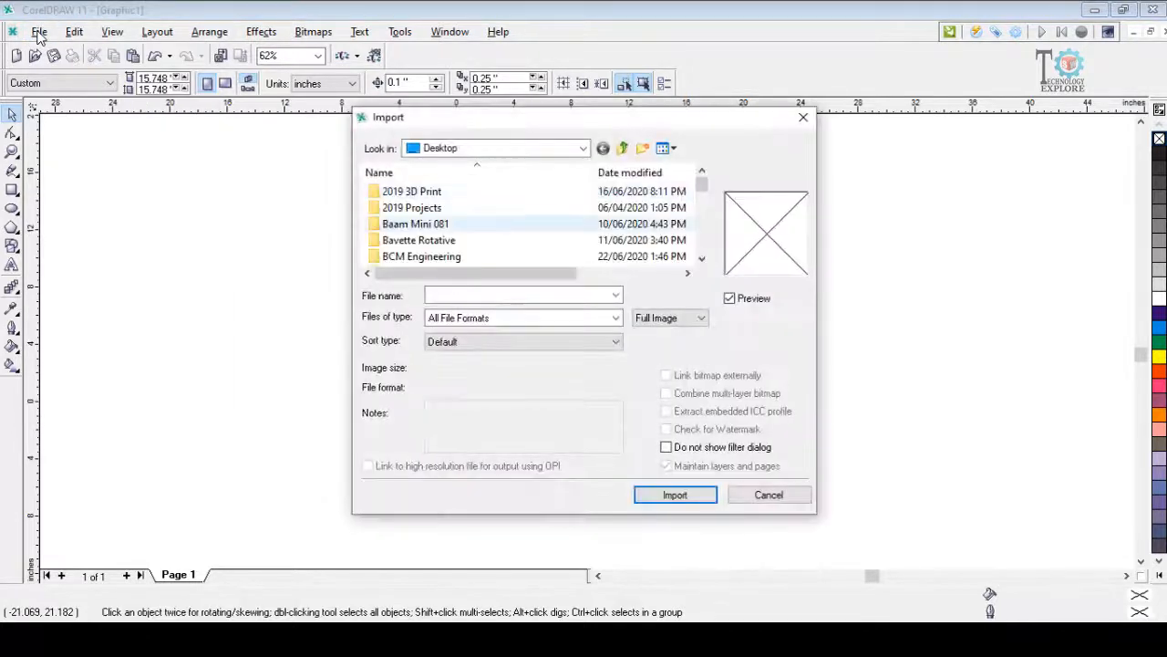
key("b")
key("b")
key("b")
key("b")
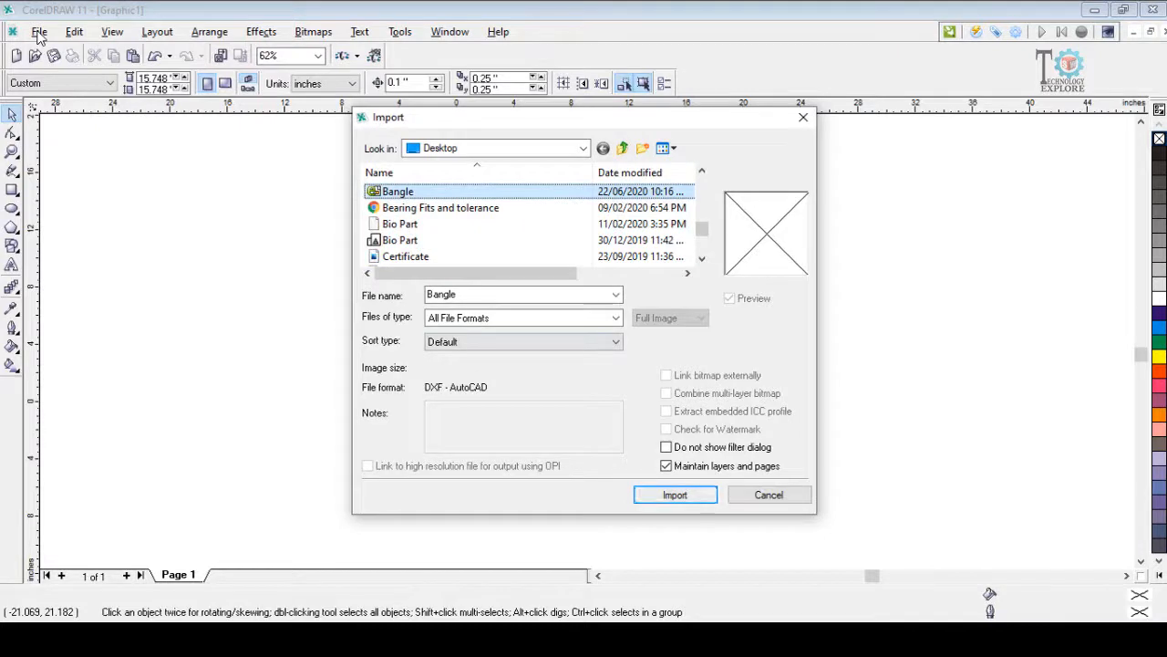
key("Return")
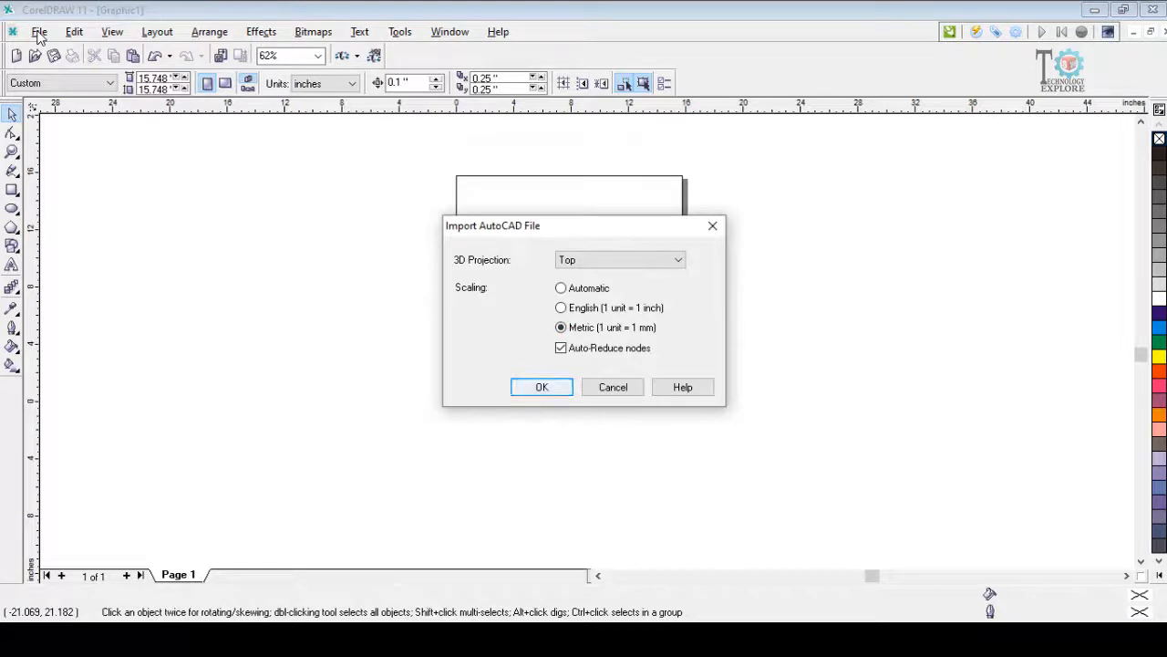
key("Return")
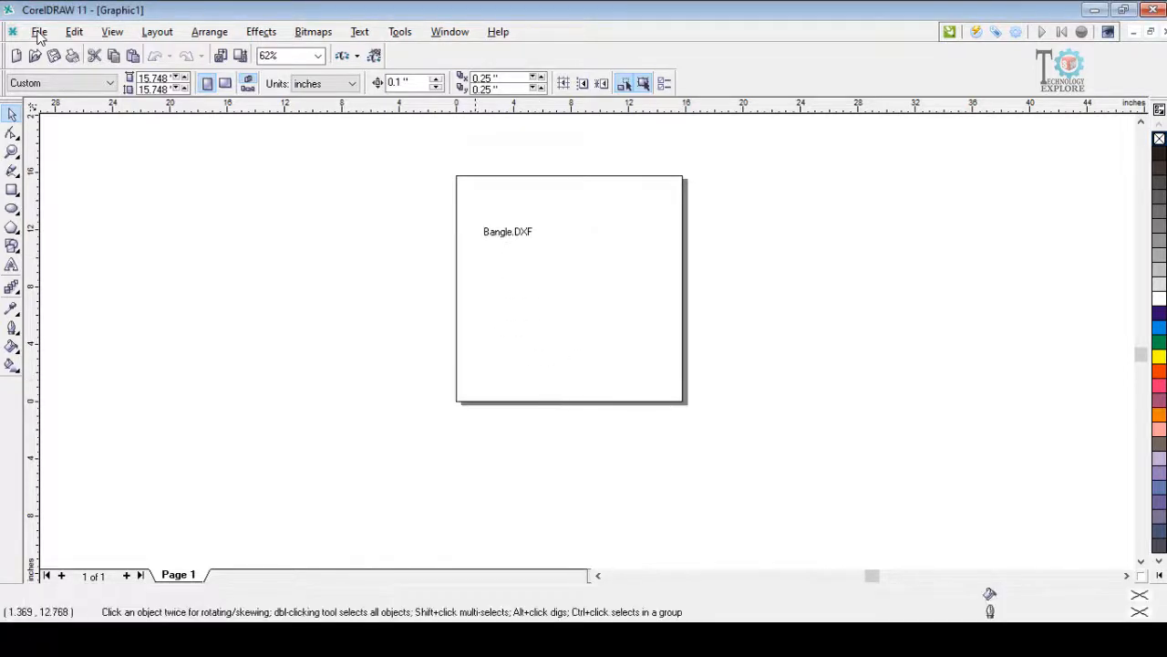
left_click(466, 199)
scroll(548, 205, "up", 1)
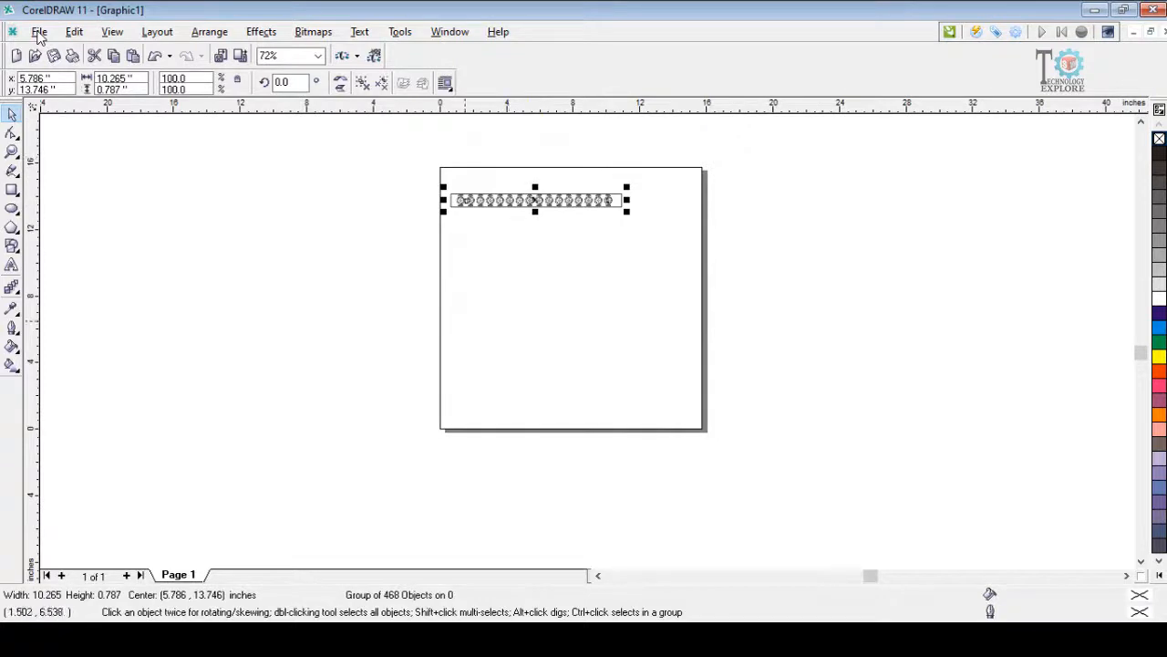
Rotate the imported strip by 90 degrees and place it in the page's upper-left corner.
mouse_move(748, 158)
left_mouse_down()
mouse_move(495, 258)
mouse_move(526, 196)
mouse_move(444, 213)
left_mouse_up()
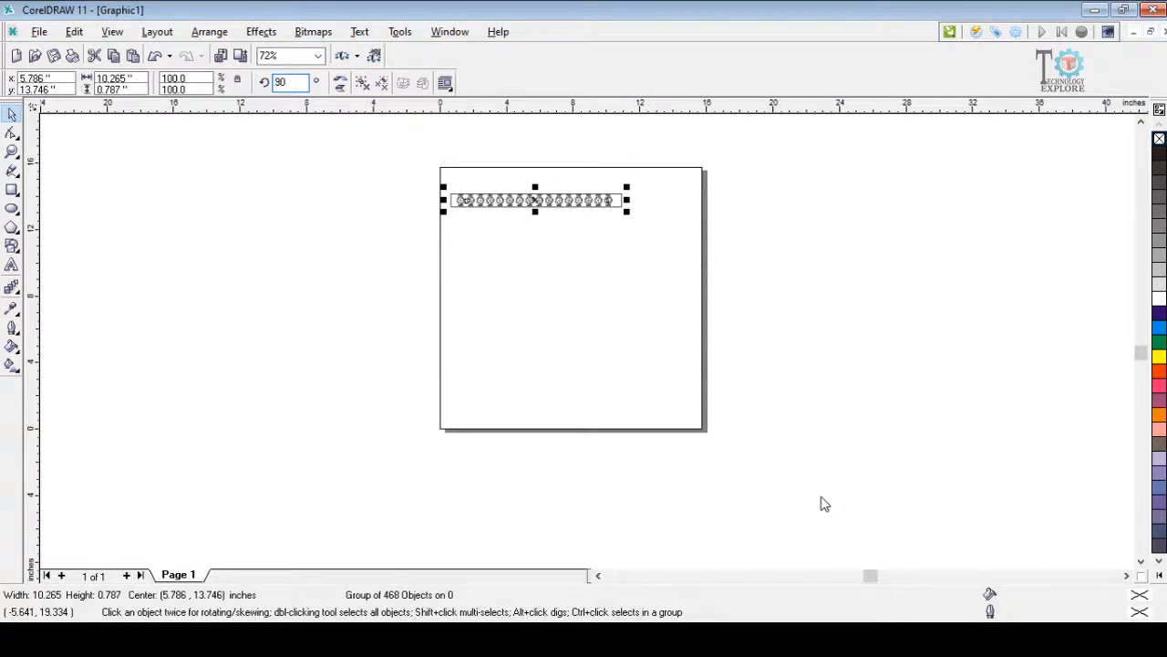
key("Return")
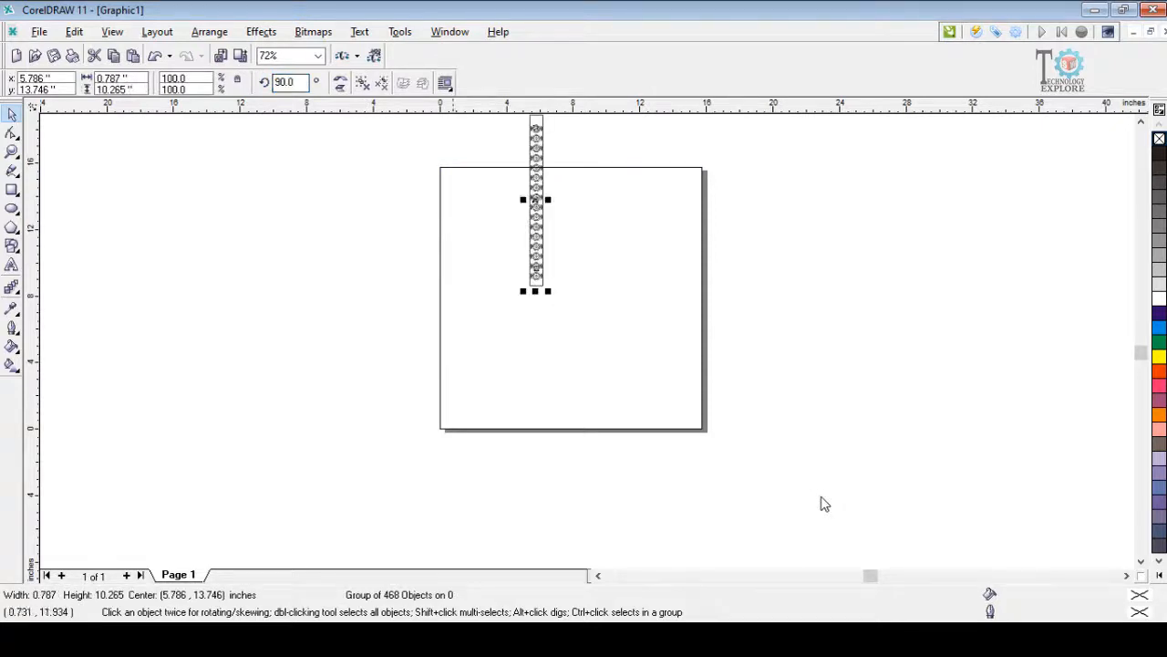
mouse_move(535, 199)
left_mouse_down()
mouse_move(472, 251)
mouse_move(446, 252)
left_mouse_up()
left_click(640, 290)
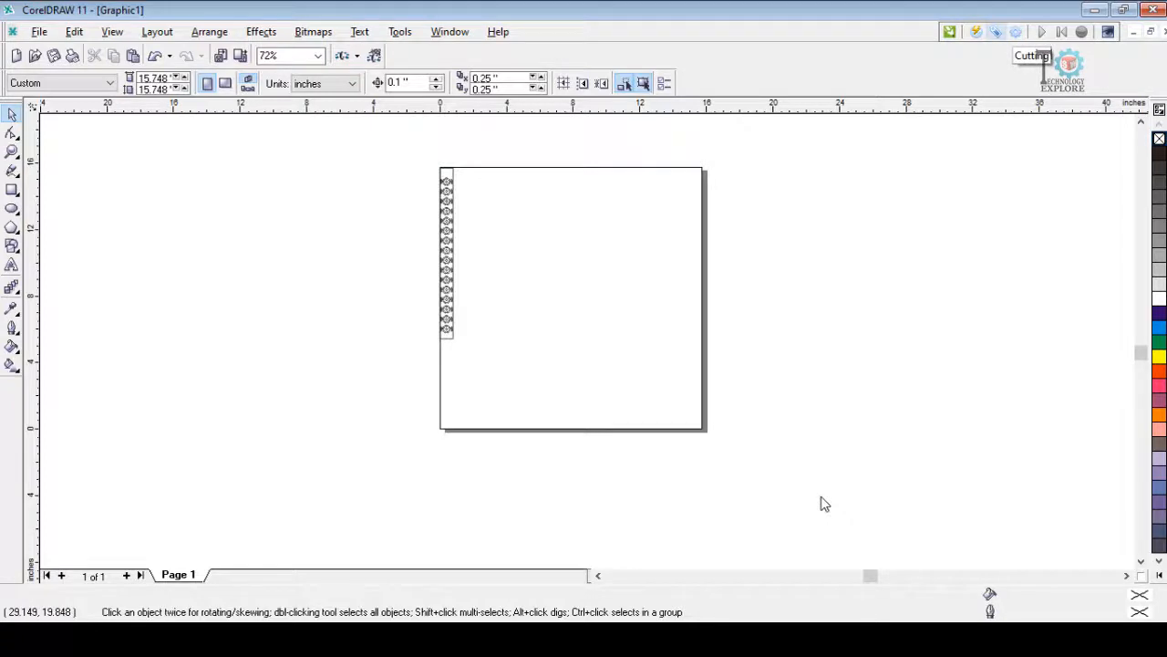
Open the engraving manager for cutting the strip.
left_click(996, 32)
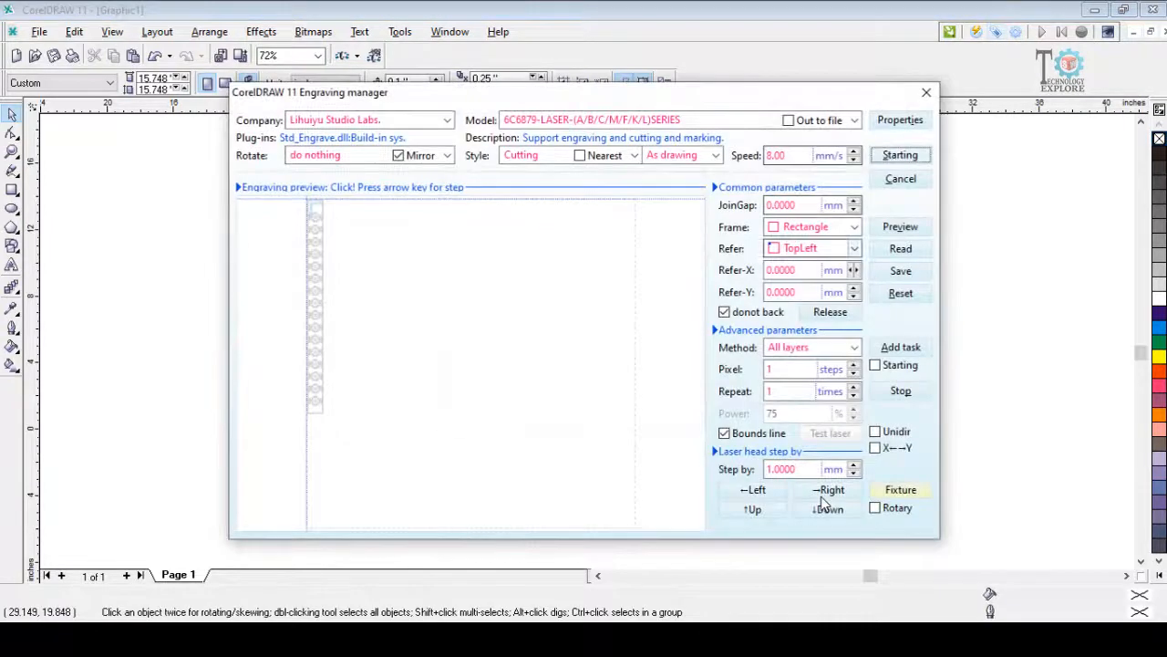